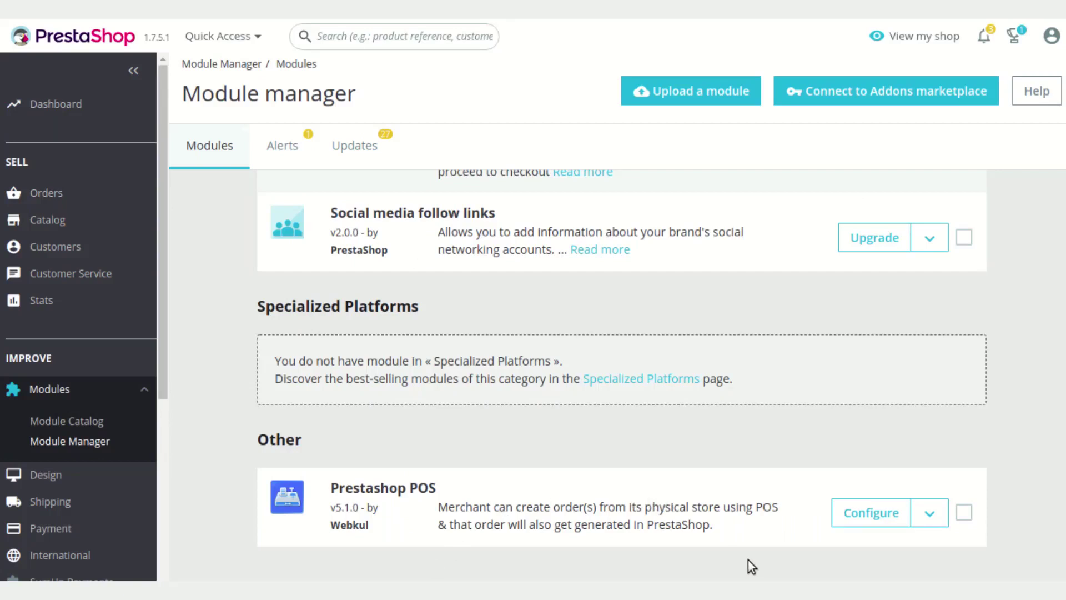
# Open the Prestashop POS module's configuration and review its general settings, including Price (Tax Excluded) cart pricing
pyautogui.click(844, 513)
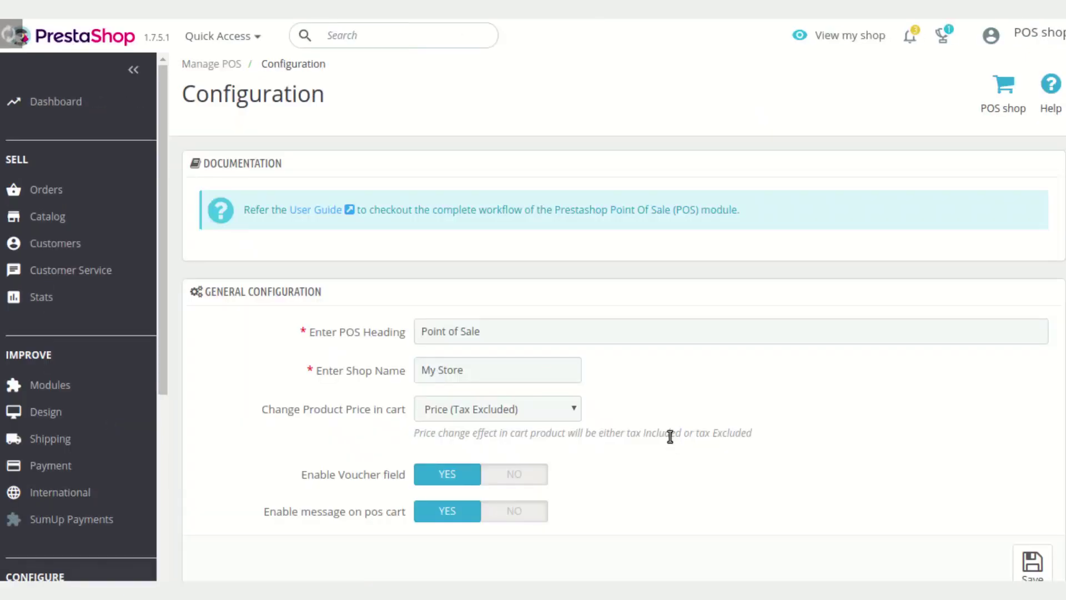
pyautogui.scroll(-5, 670, 437)
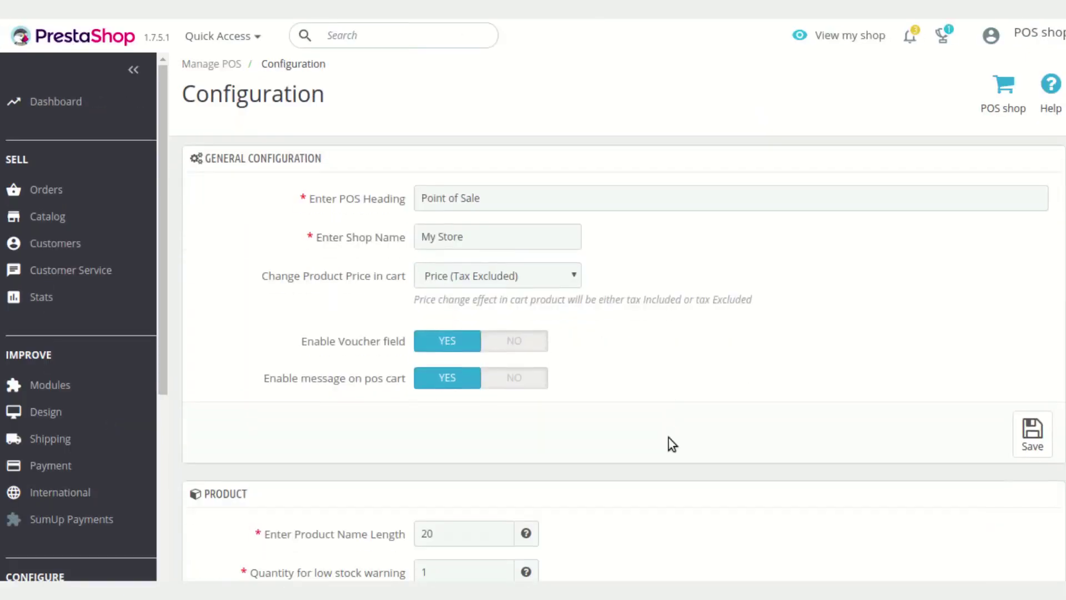
pyautogui.scroll(-6, 669, 437)
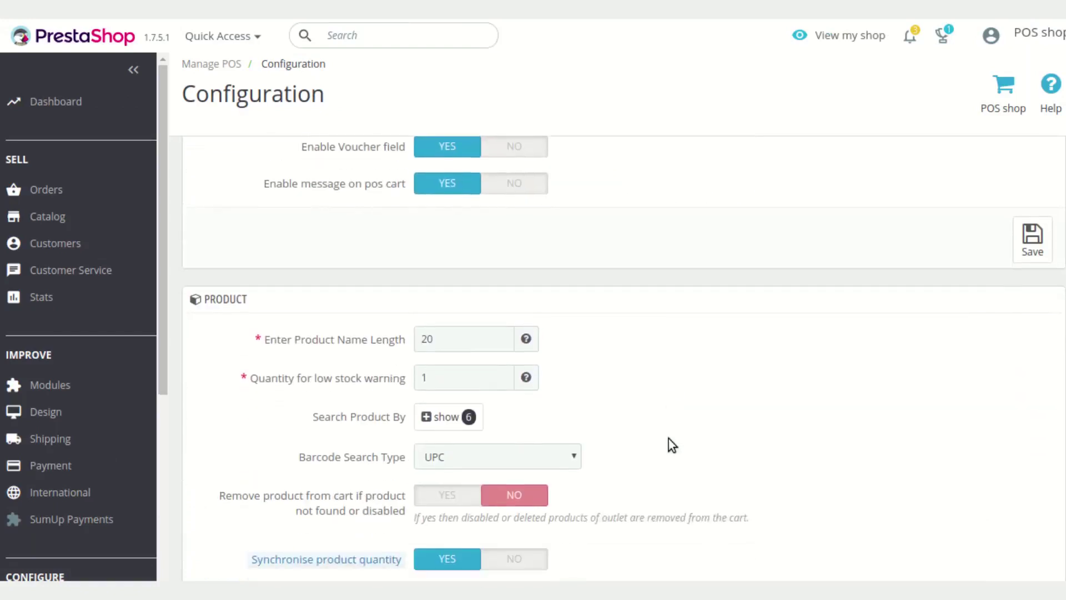
pyautogui.scroll(-3, 669, 438)
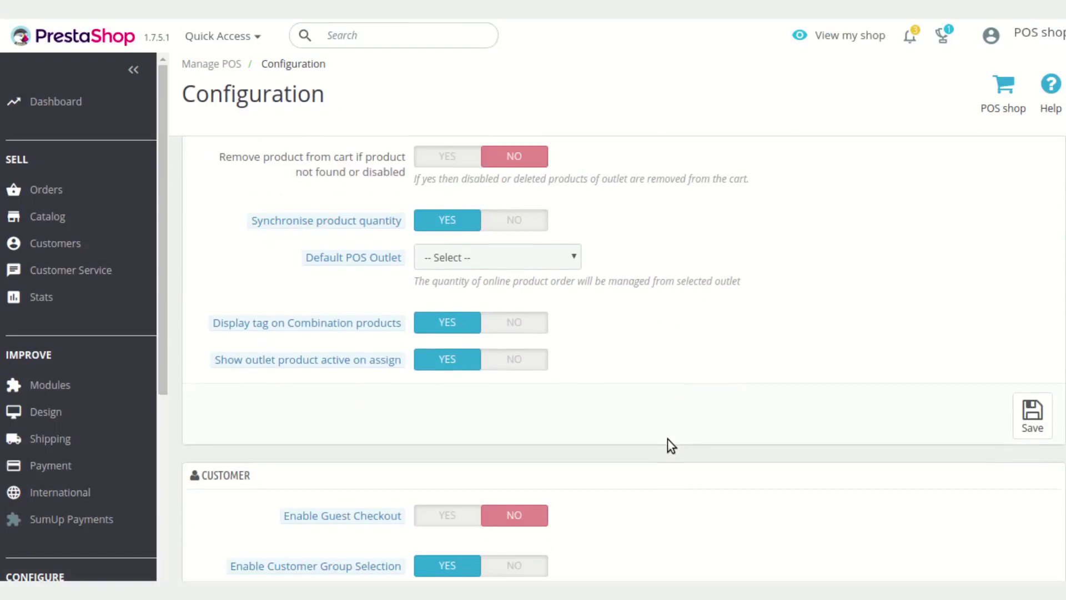
pyautogui.scroll(6, 670, 445)
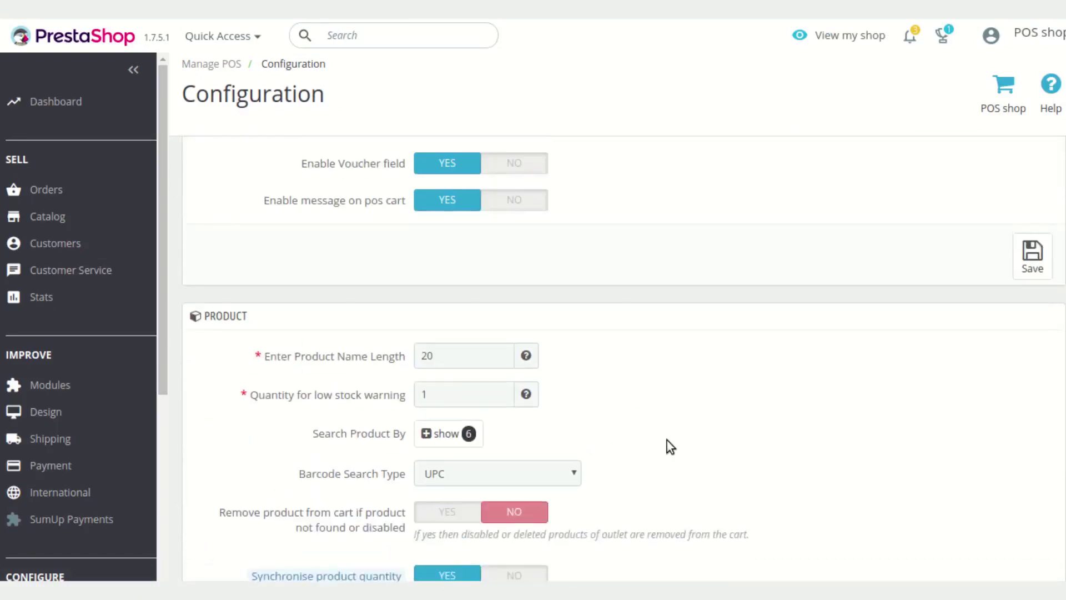
pyautogui.scroll(2, 670, 446)
pyautogui.scroll(4, 667, 440)
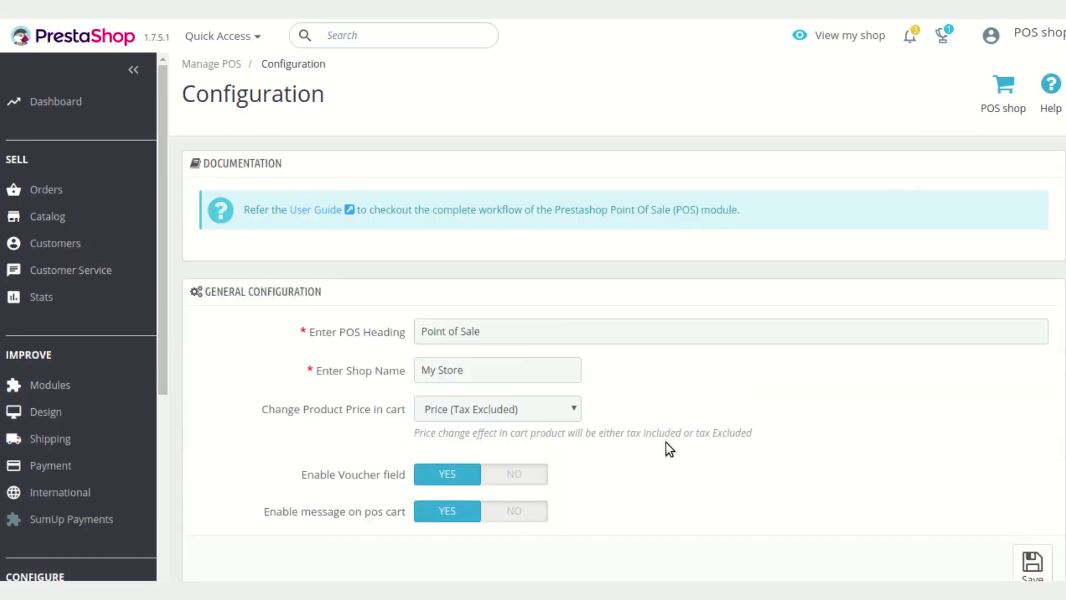
pyautogui.scroll(-1, 666, 442)
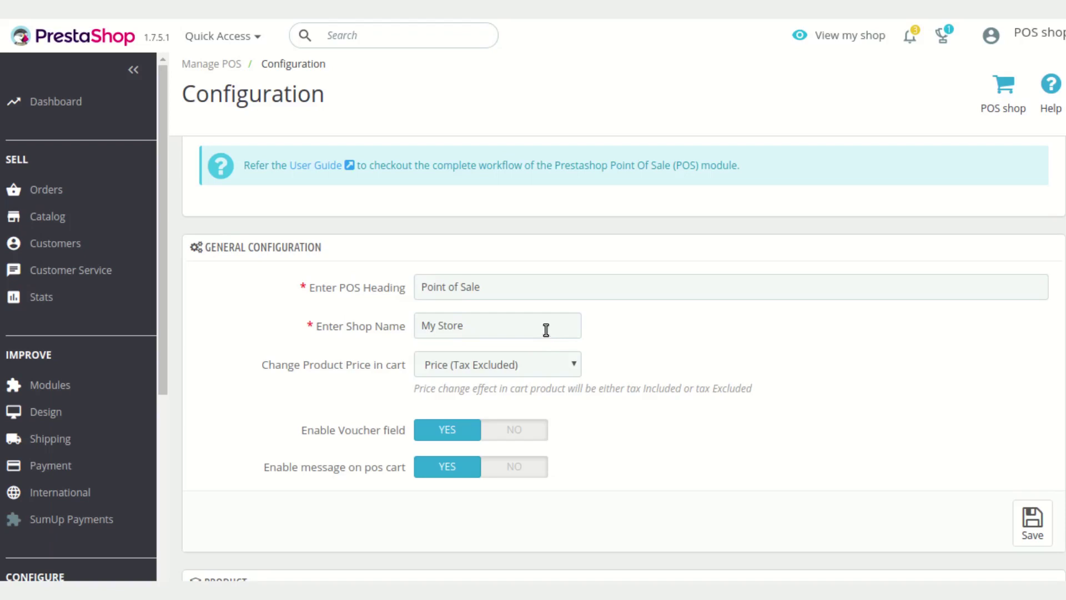
pyautogui.scroll(-1, 546, 330)
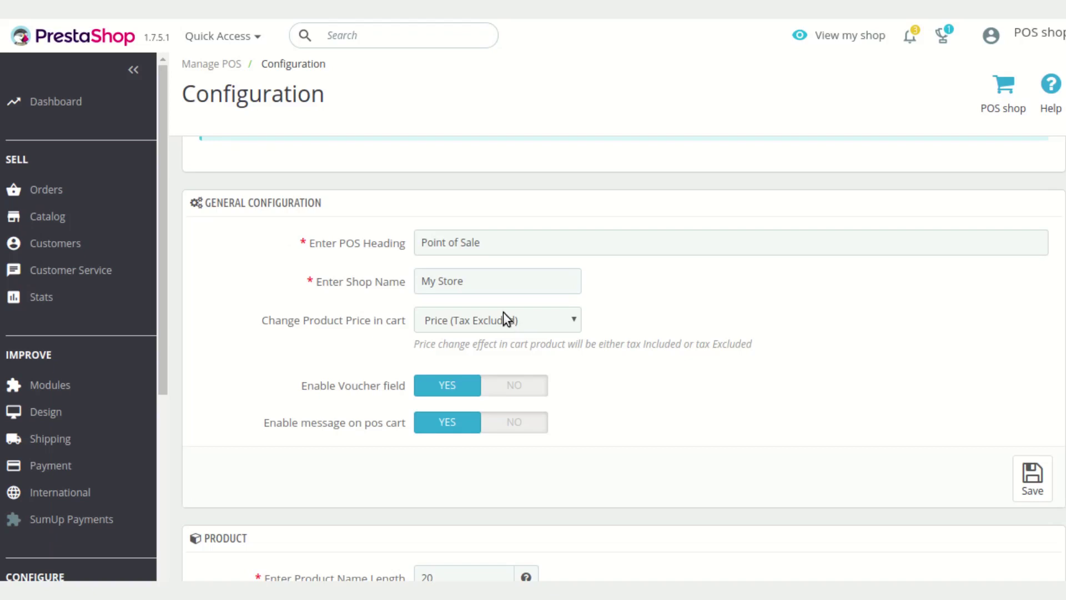
pyautogui.scroll(-1, 506, 319)
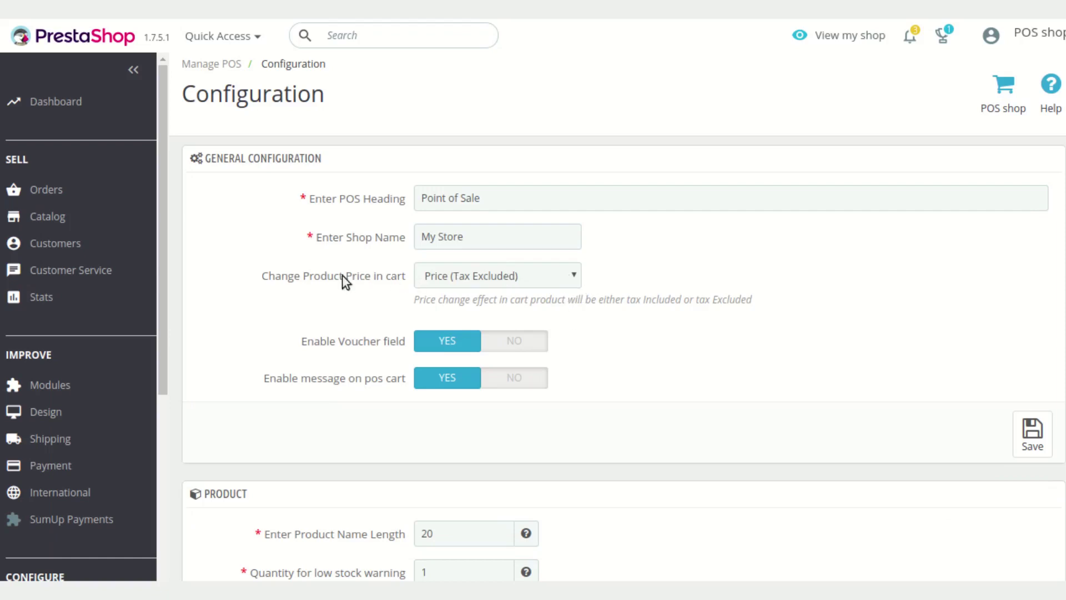
pyautogui.scroll(-1, 655, 341)
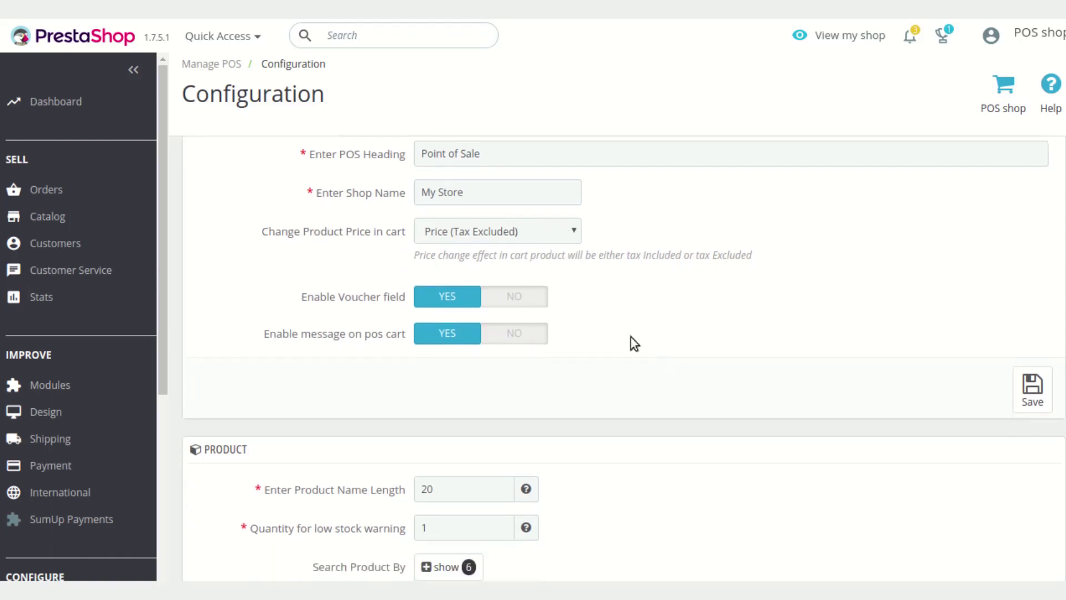
pyautogui.scroll(-1, 582, 336)
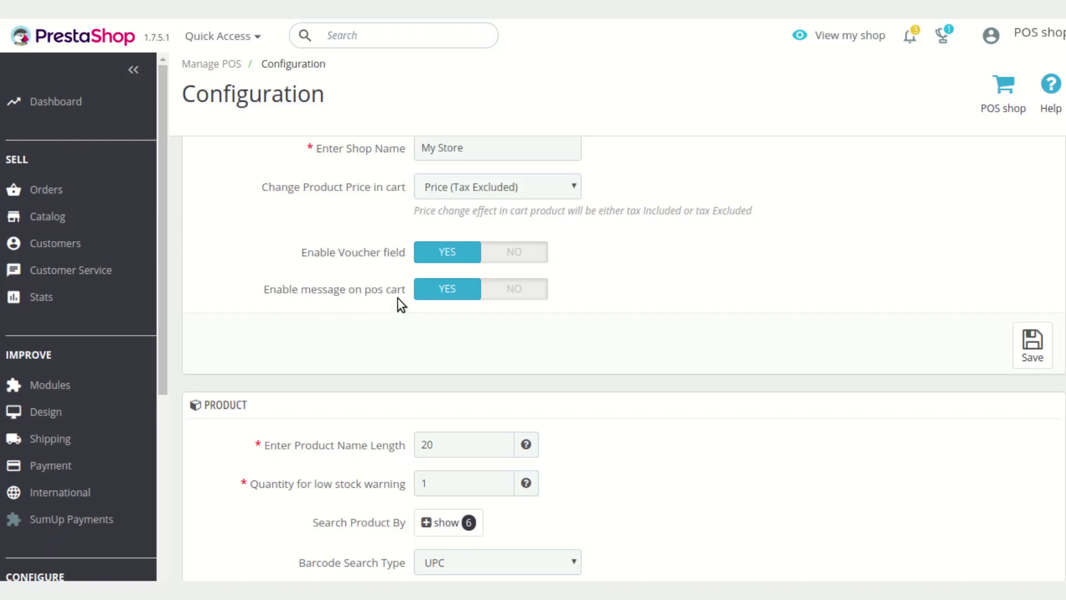
pyautogui.scroll(-1, 402, 305)
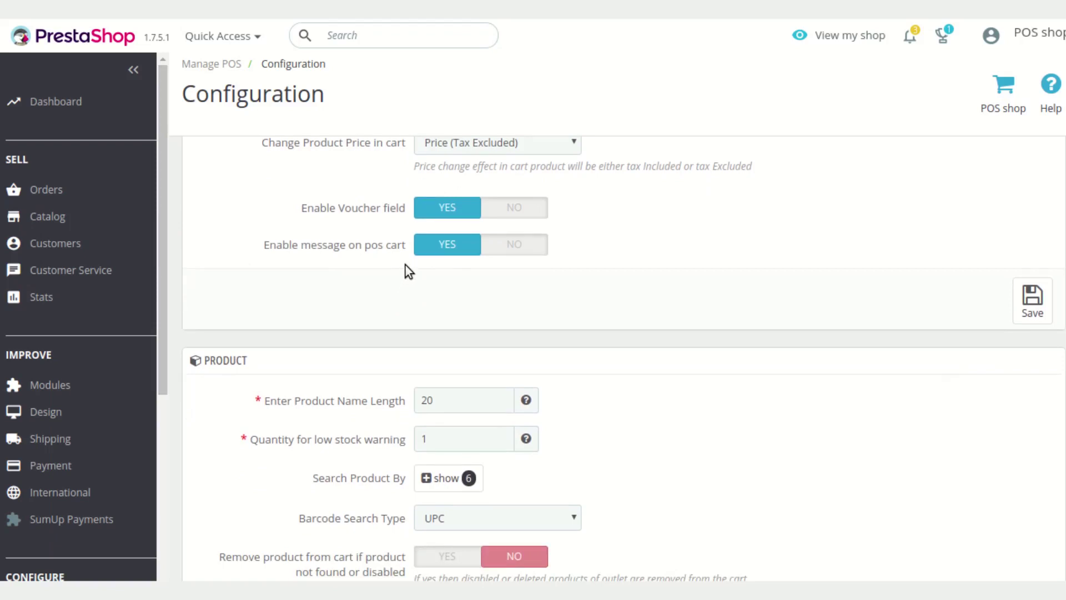
pyautogui.scroll(-2, 405, 265)
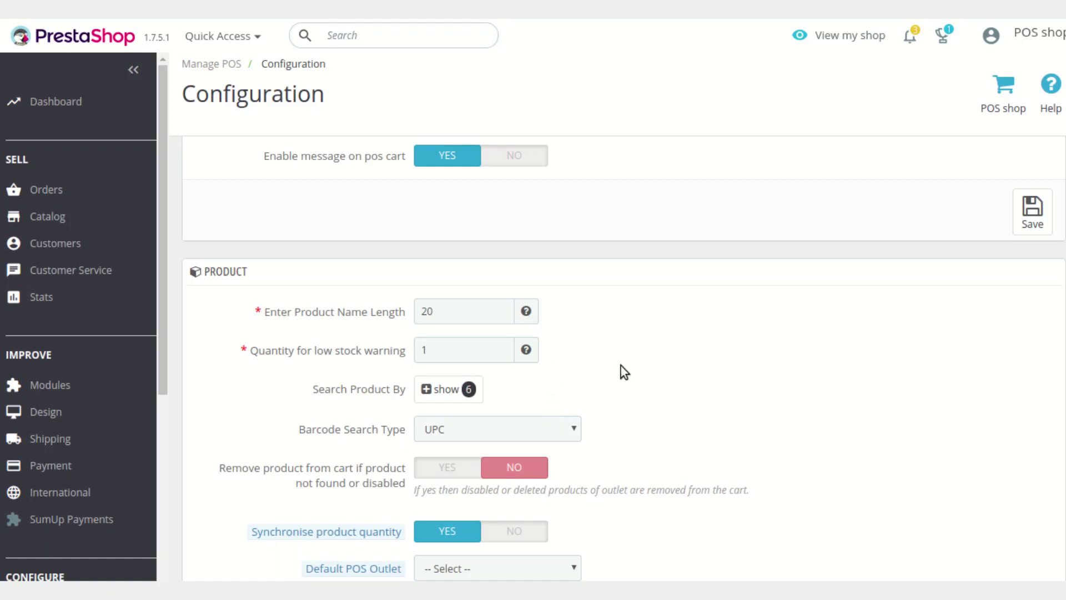
# Expand Search Product By to all six criteria, confirming Product ID and Product Name are enabled
pyautogui.scroll(-1, 473, 350)
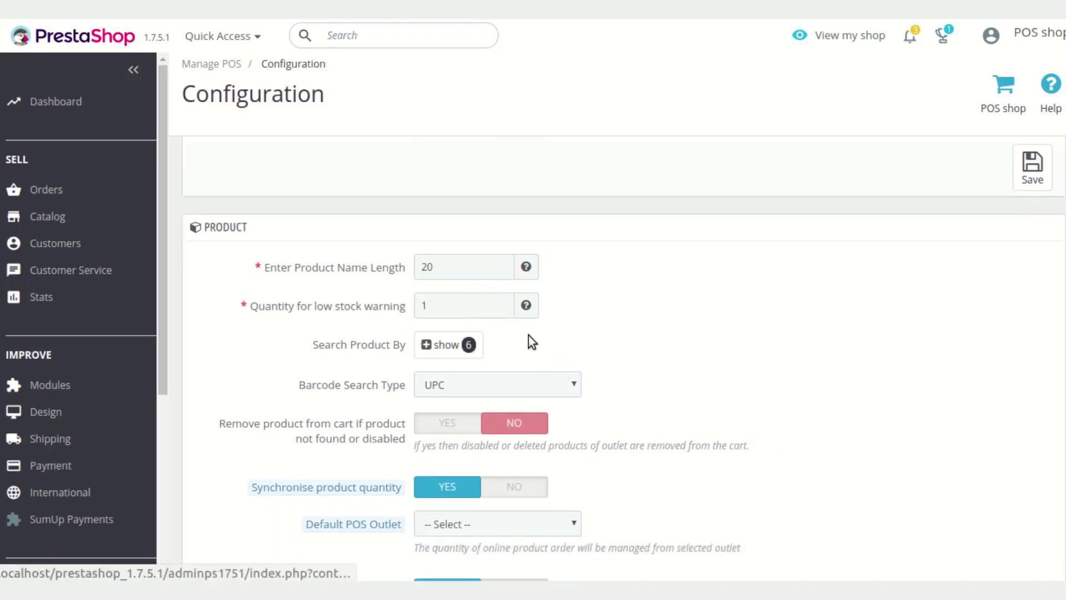
pyautogui.scroll(-1, 532, 335)
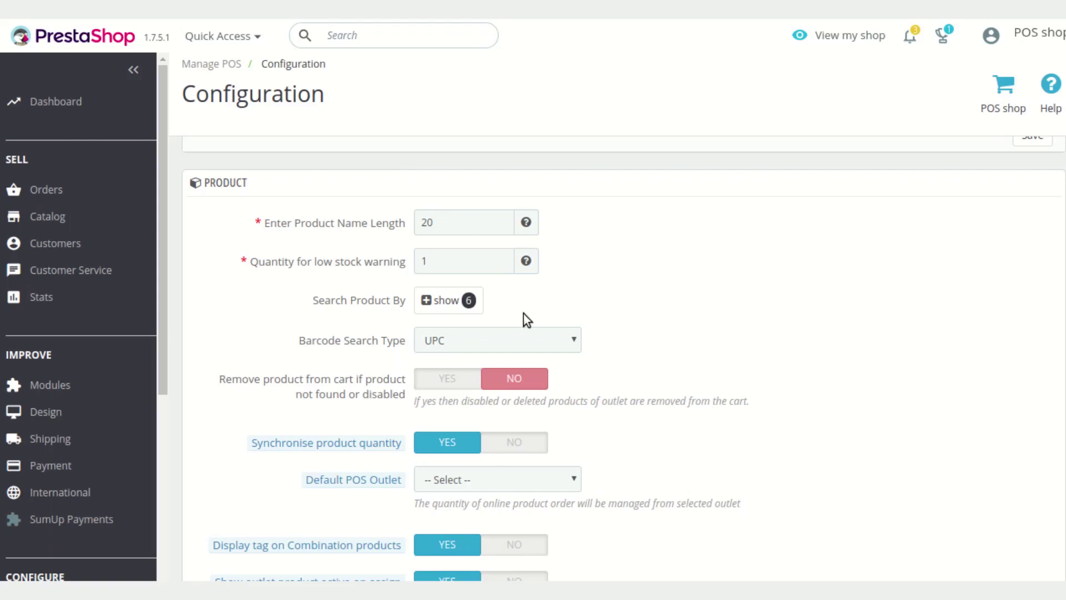
pyautogui.click(442, 302)
pyautogui.scroll(-1, 569, 316)
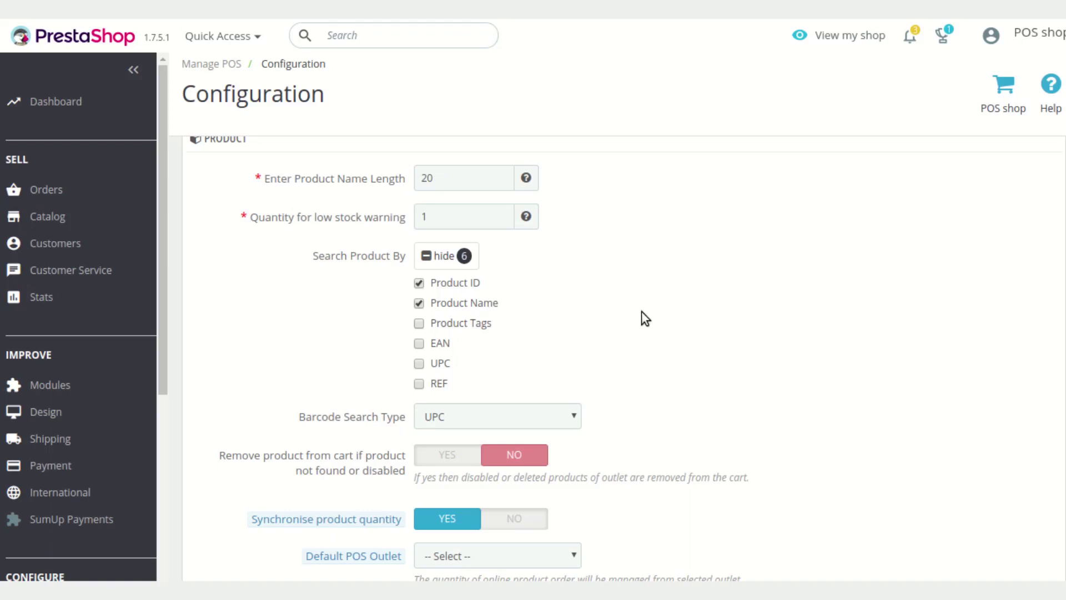
pyautogui.scroll(-2, 619, 352)
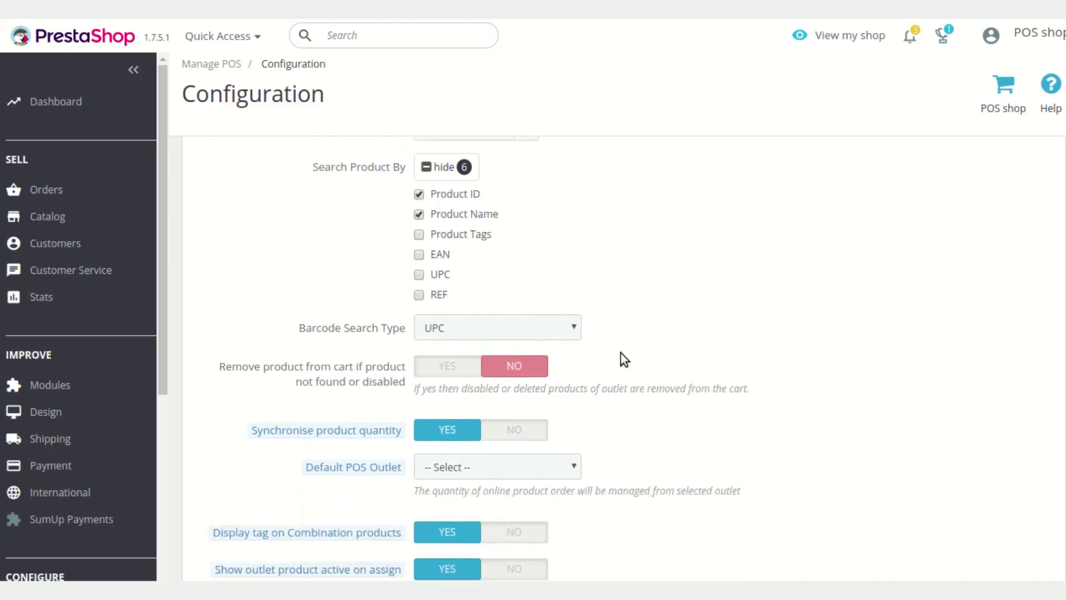
pyautogui.click(572, 333)
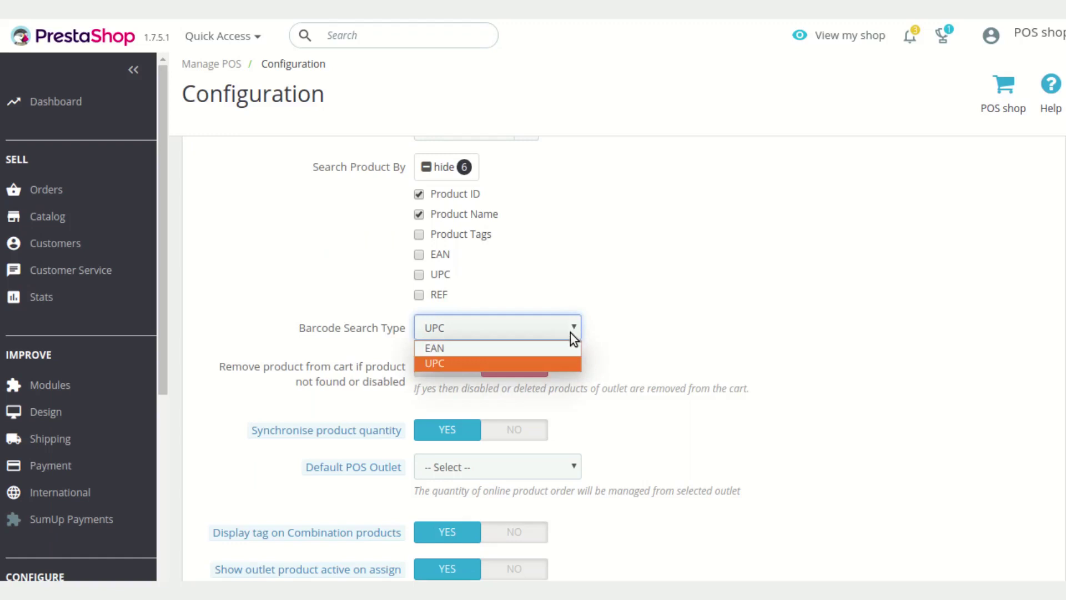
pyautogui.click(572, 322)
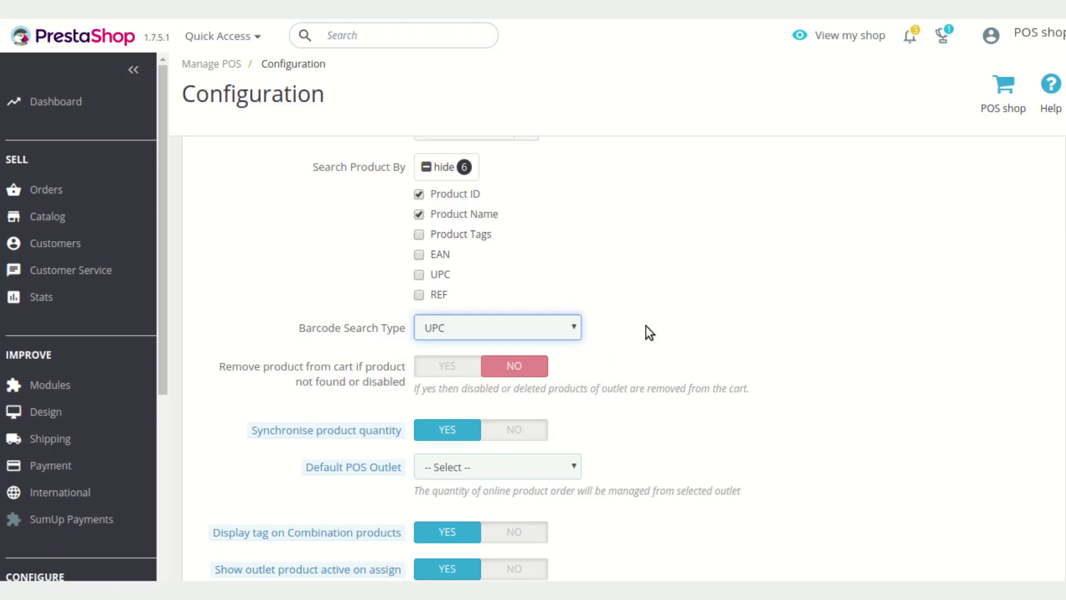
pyautogui.scroll(-1, 645, 326)
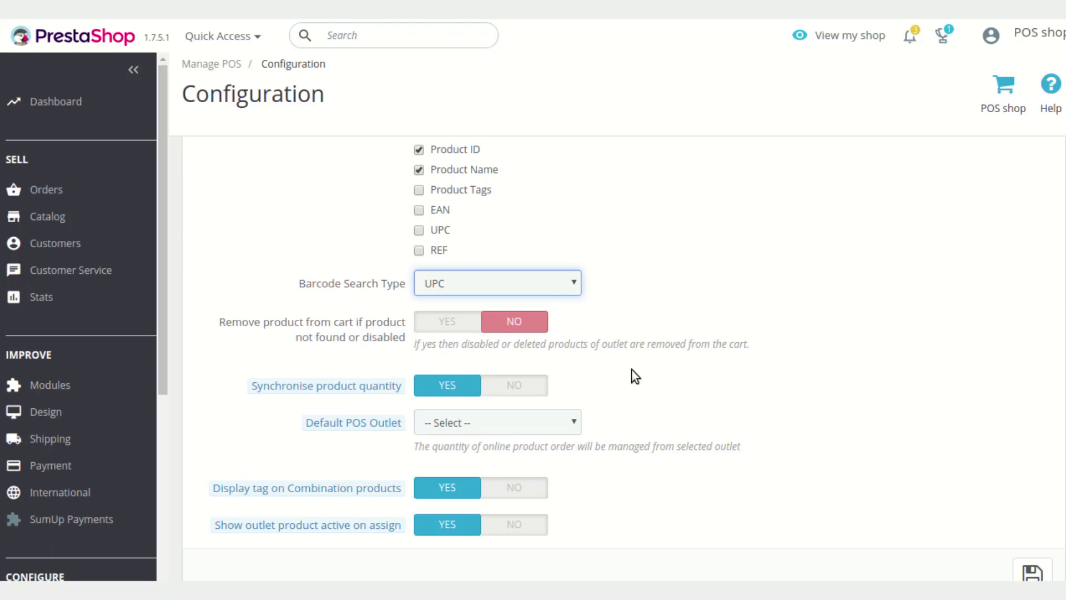
pyautogui.scroll(-2, 635, 374)
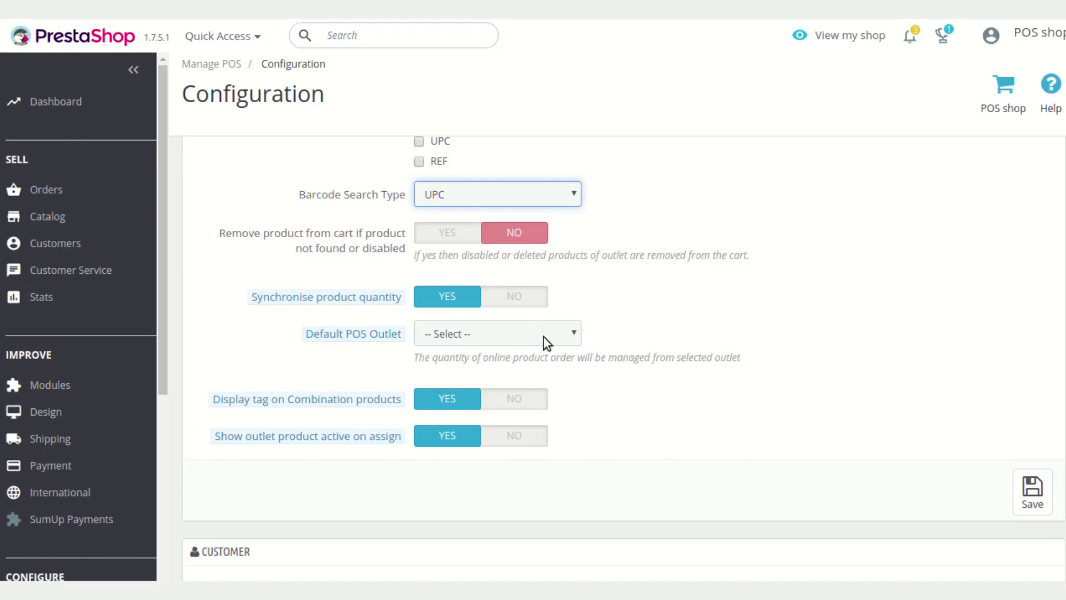
pyautogui.click(544, 336)
pyautogui.click(645, 337)
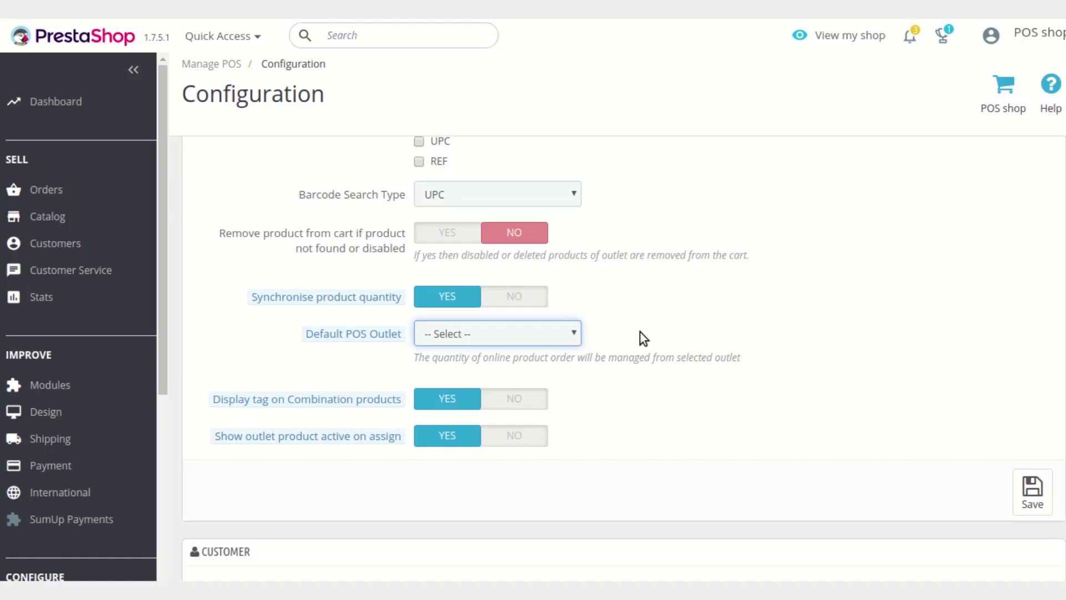
pyautogui.scroll(-1, 639, 332)
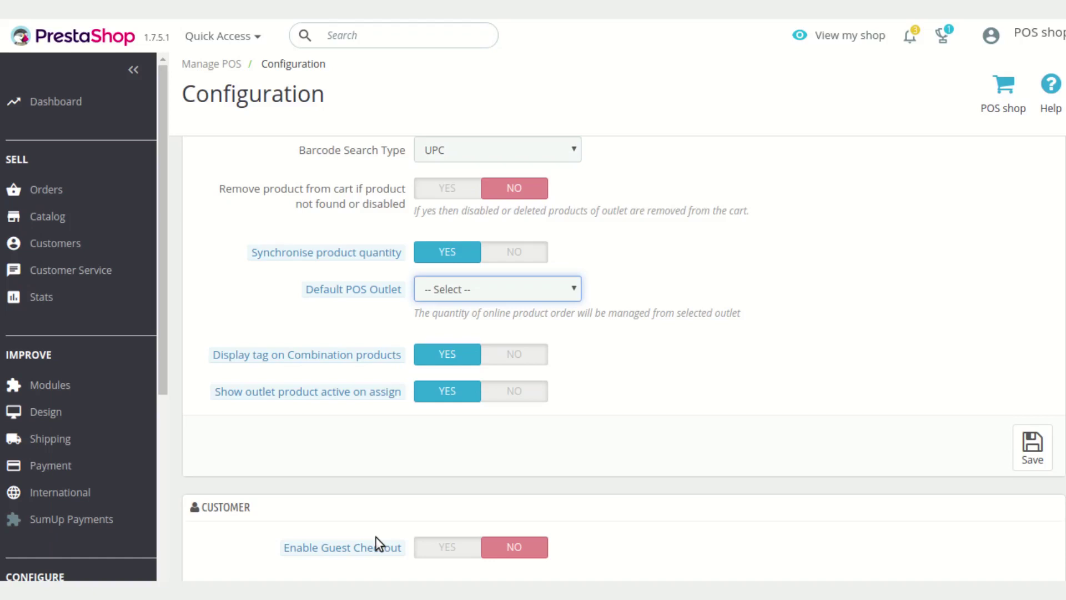
pyautogui.scroll(-3, 702, 422)
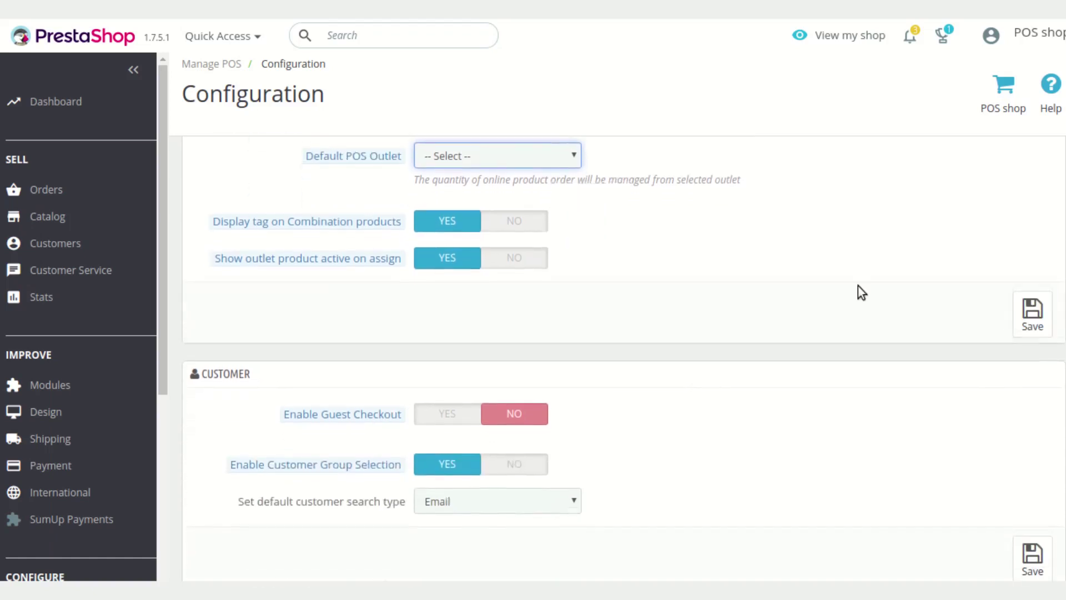
# In the POS Customer settings, switch Enable Guest Checkout to YES
pyautogui.scroll(-3, 858, 288)
pyautogui.scroll(-1, 780, 315)
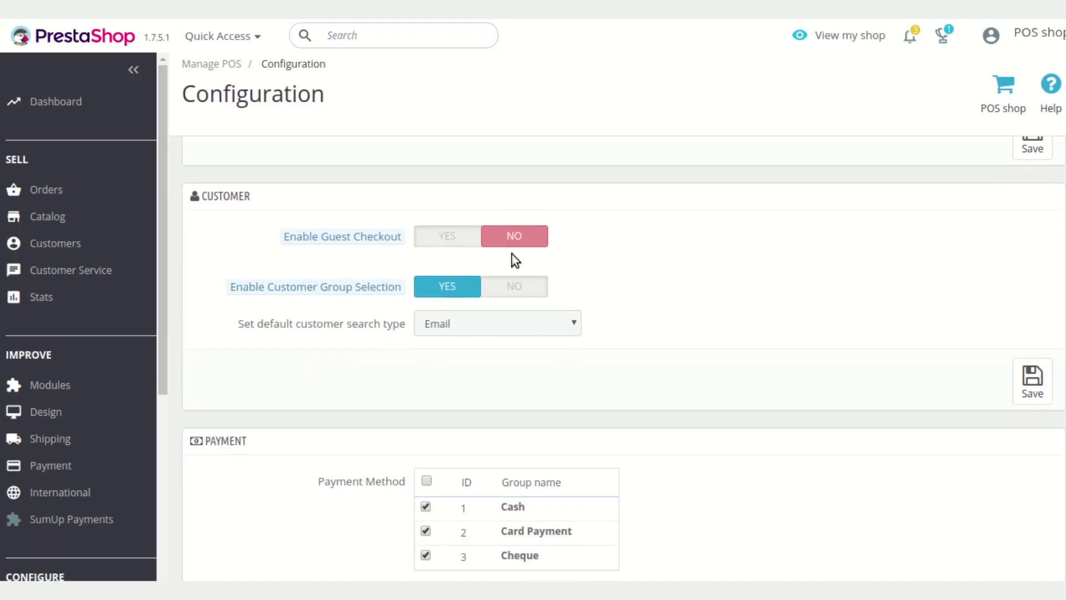
pyautogui.click(439, 238)
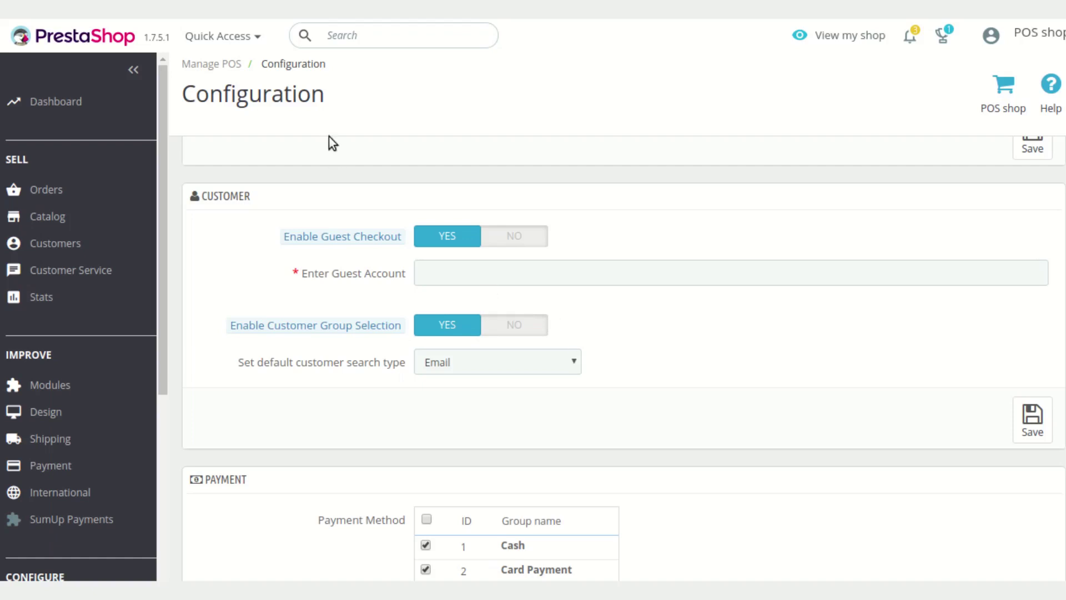
# Set Enable Guest Checkout back to NO so the Guest Account field disappears
pyautogui.click(452, 272)
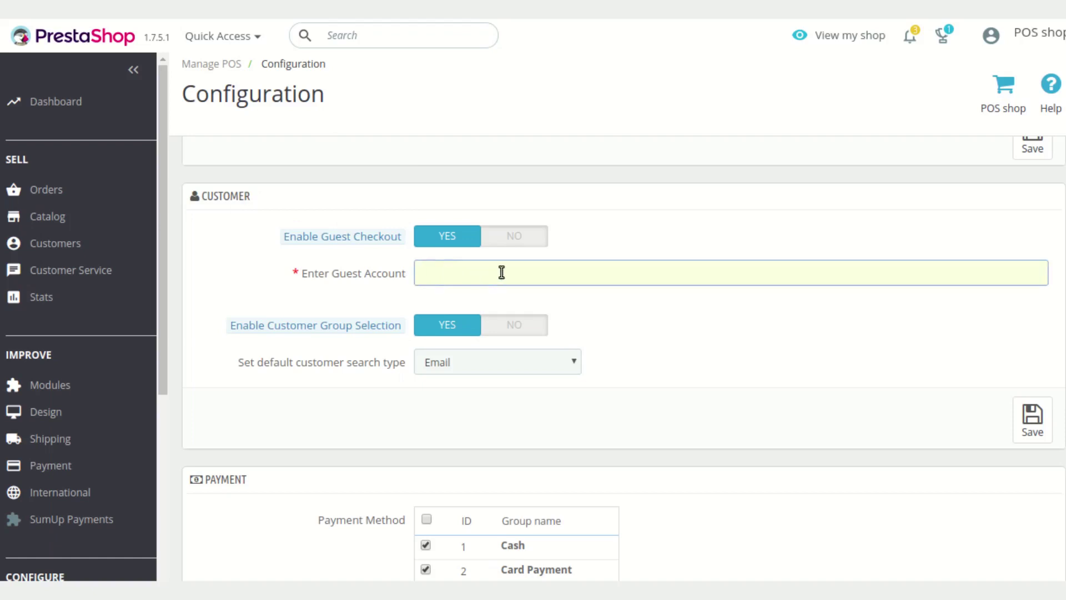
pyautogui.click(531, 236)
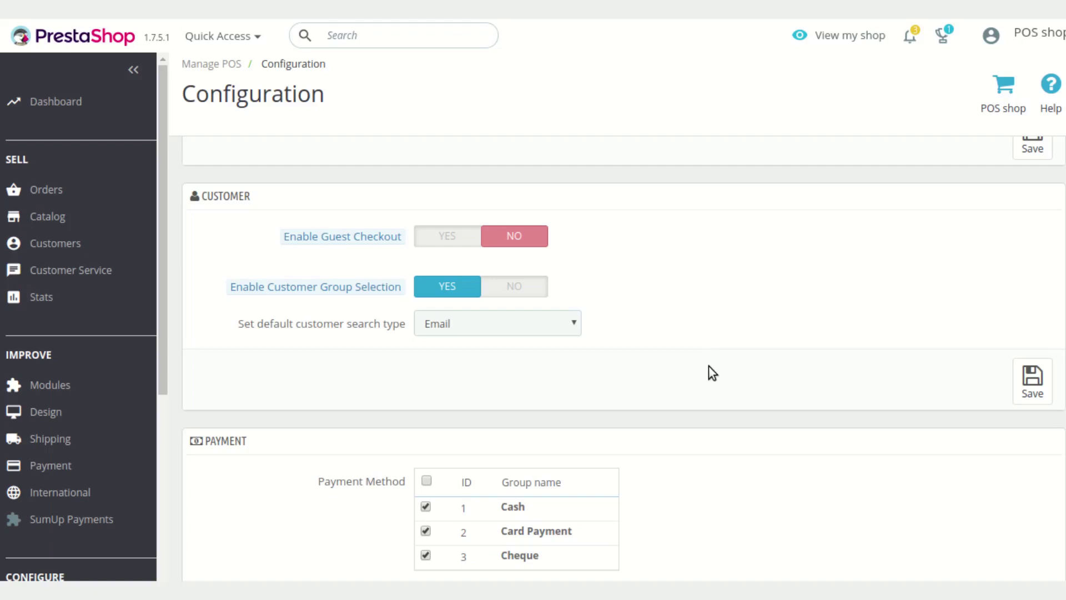
pyautogui.click(572, 330)
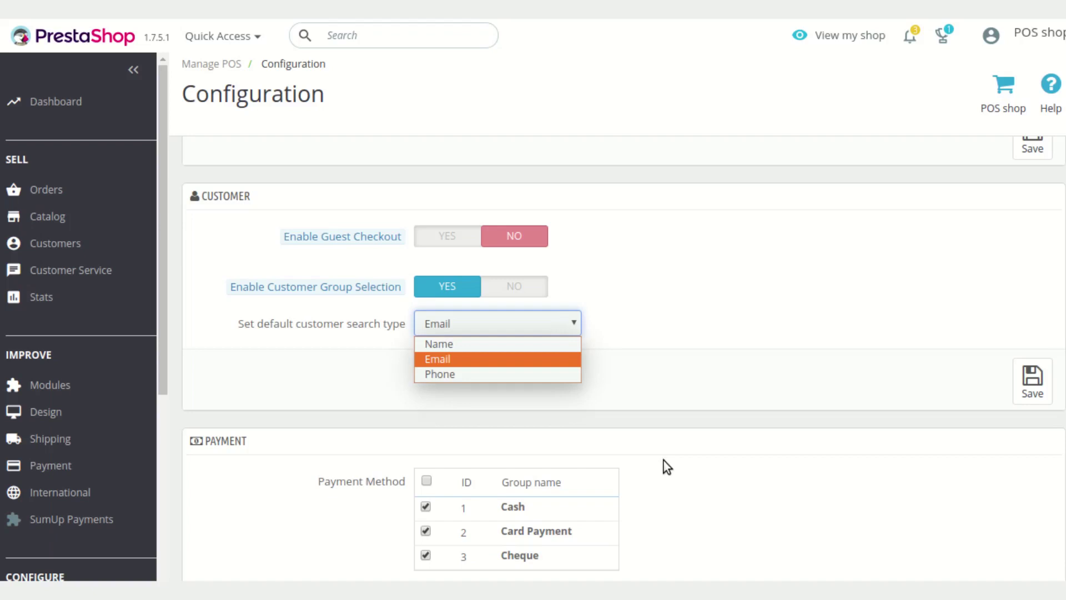
pyautogui.scroll(-3, 736, 464)
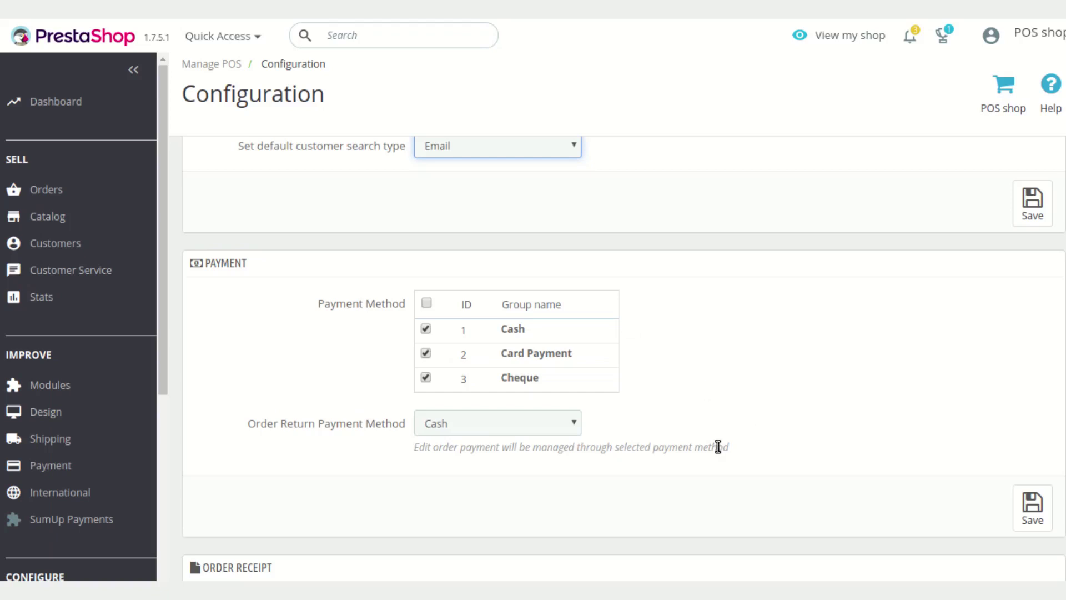
pyautogui.scroll(-1, 651, 437)
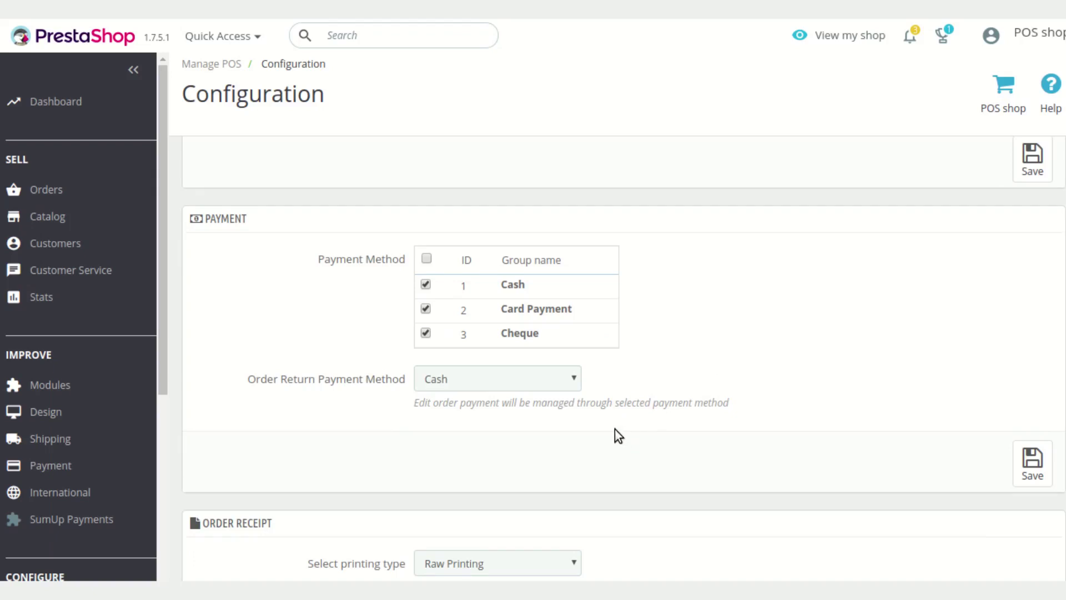
pyautogui.click(558, 384)
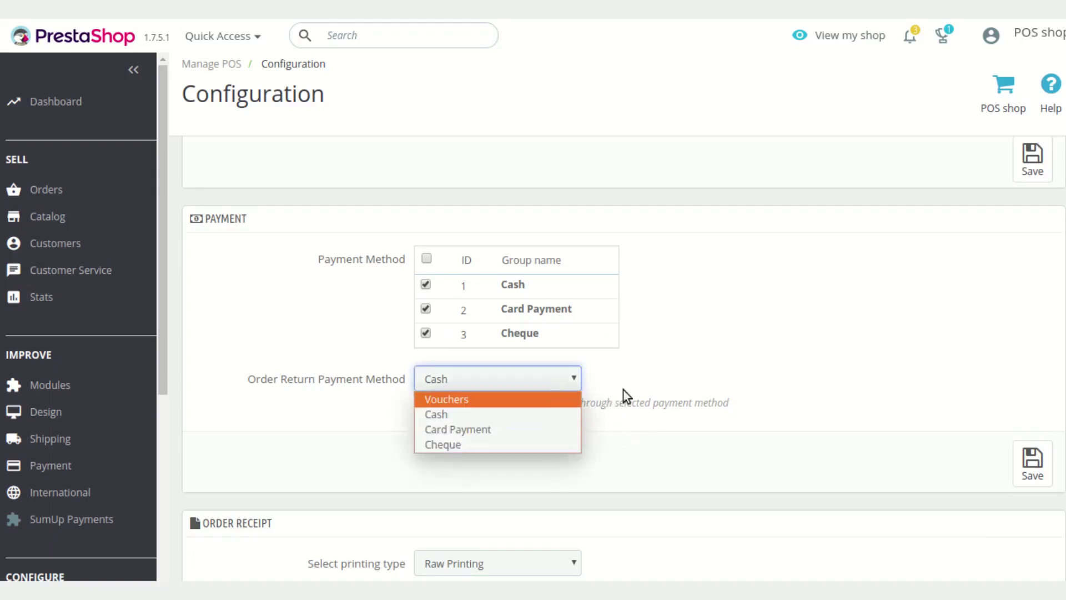
pyautogui.click(660, 381)
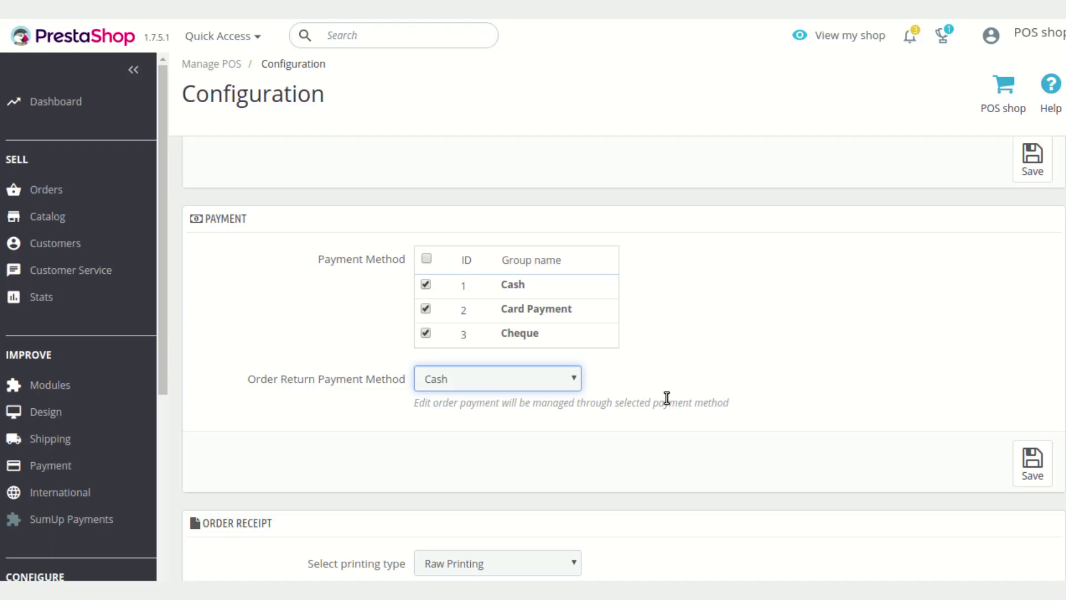
pyautogui.scroll(-2, 685, 413)
pyautogui.scroll(-1, 788, 360)
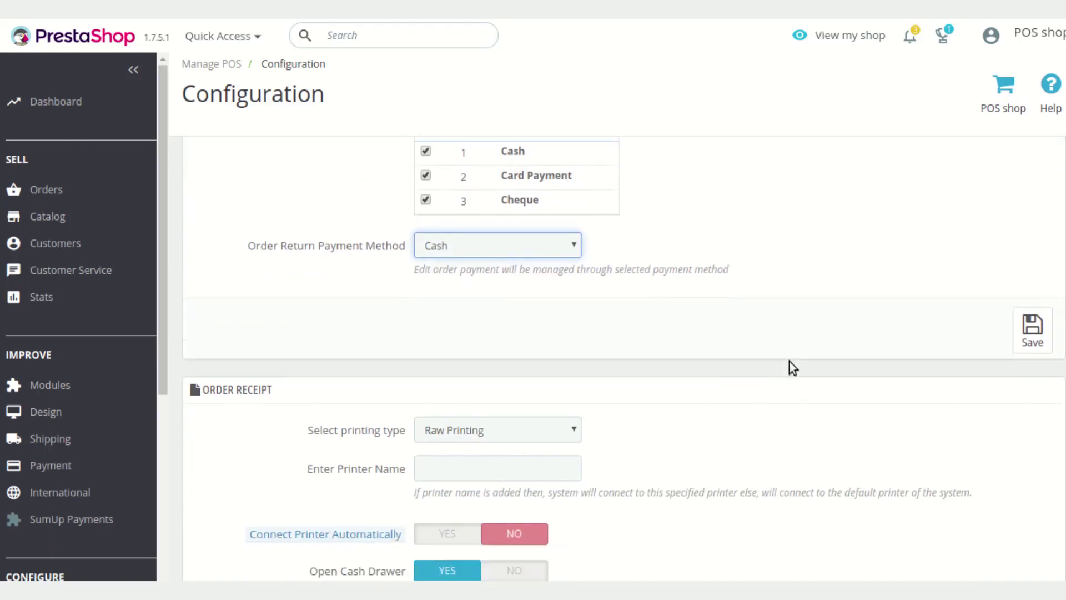
pyautogui.scroll(-1, 788, 361)
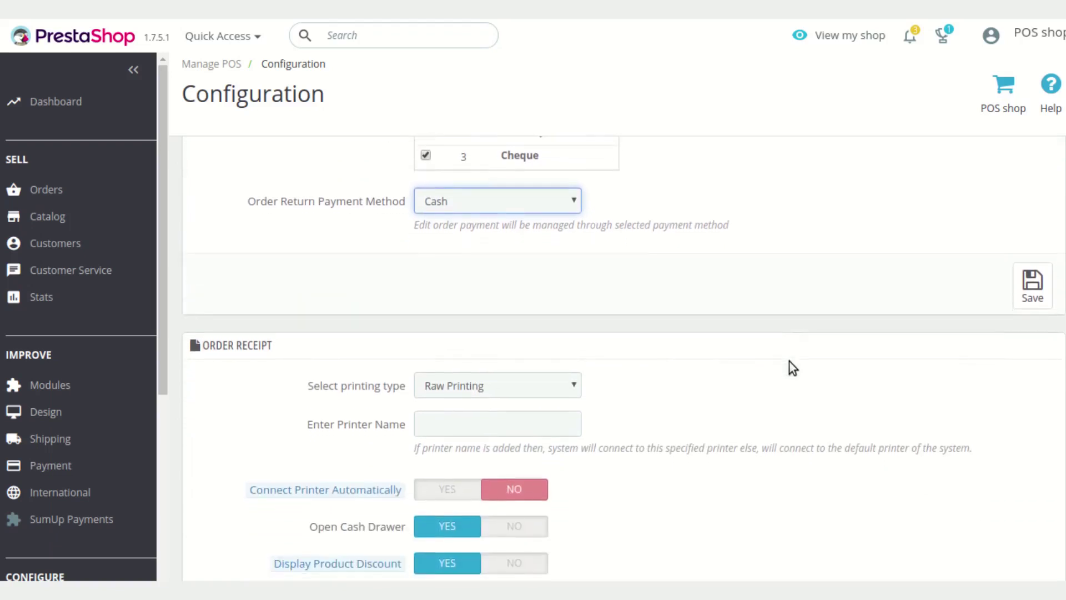
pyautogui.scroll(-2, 790, 362)
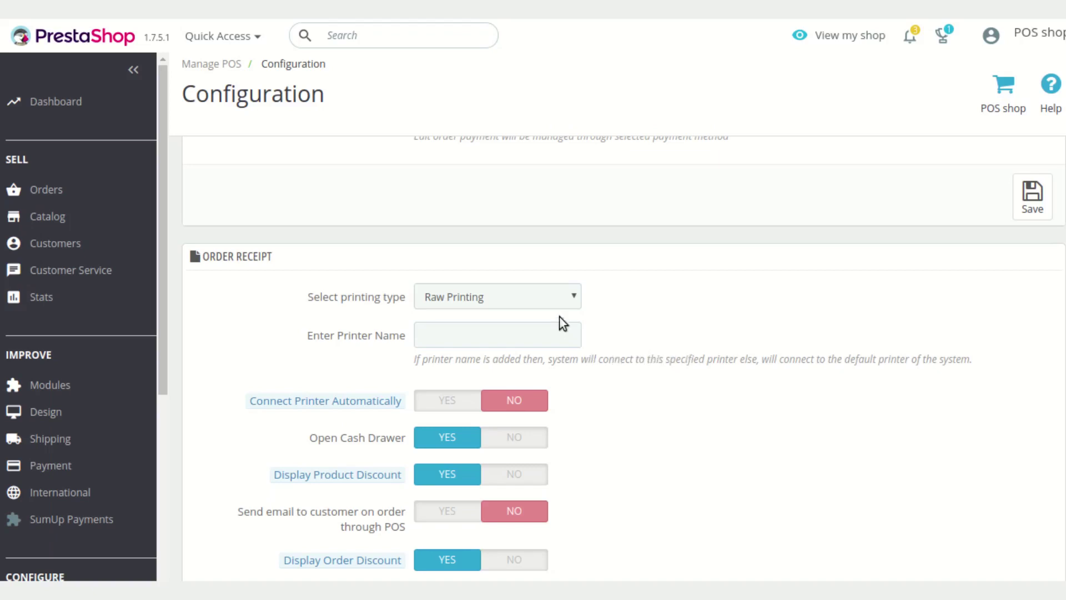
pyautogui.click(555, 302)
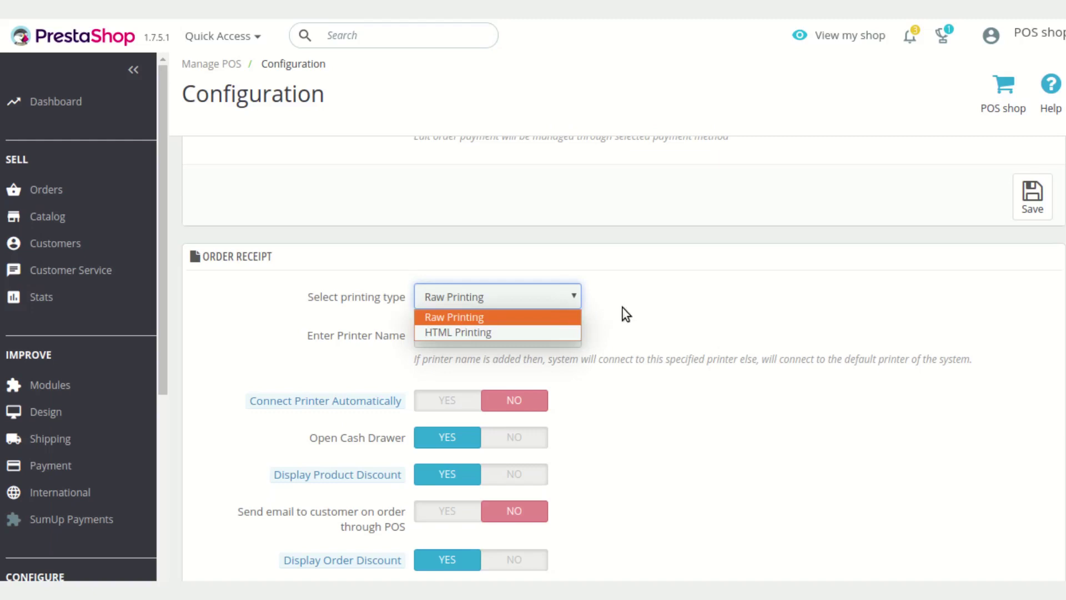
pyautogui.click(655, 313)
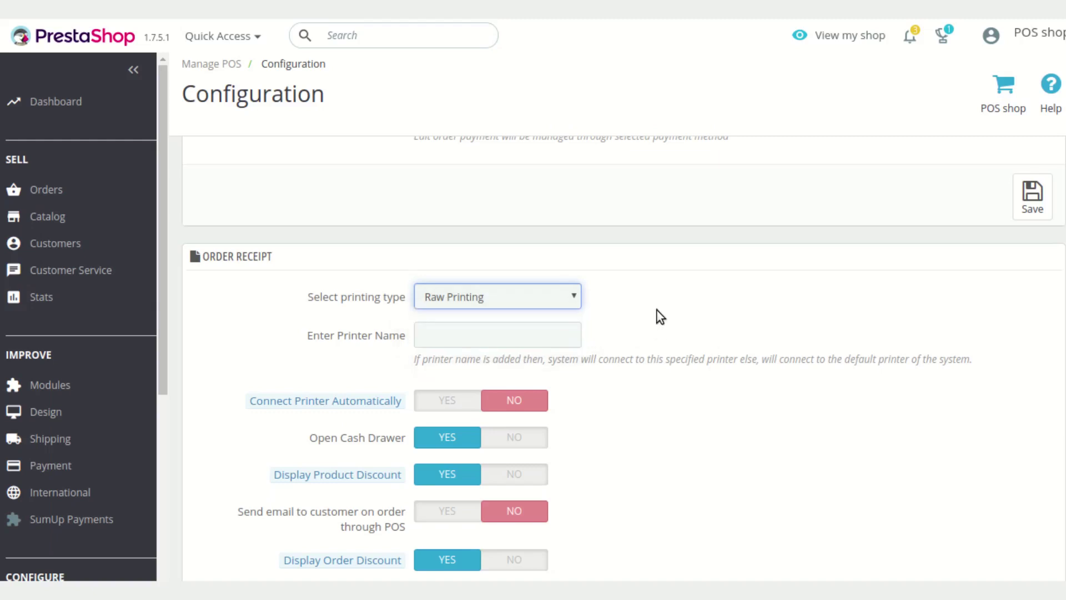
pyautogui.click(611, 311)
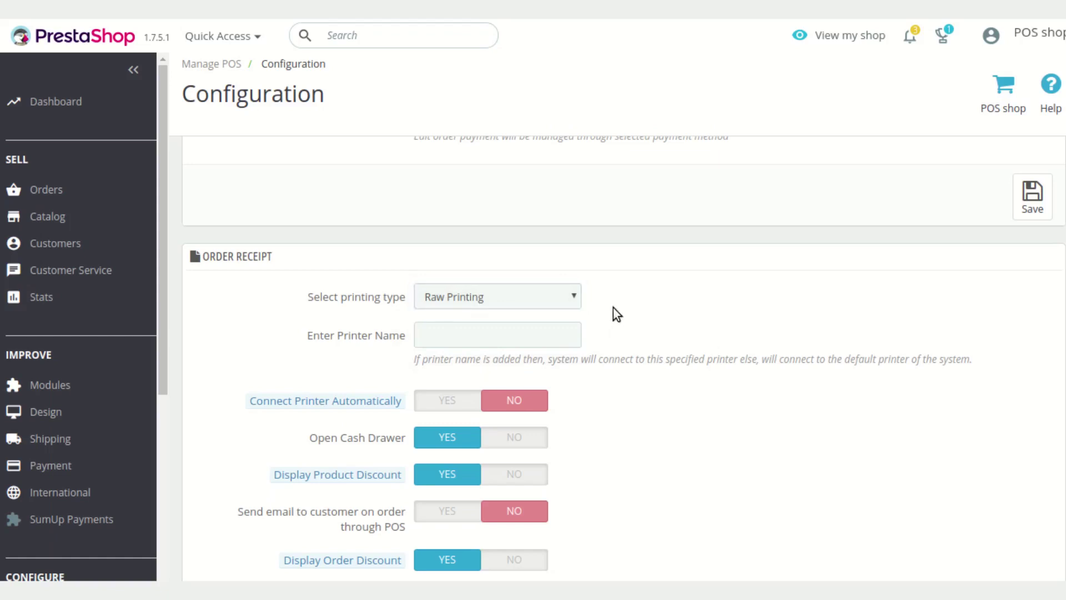
pyautogui.scroll(-1, 615, 314)
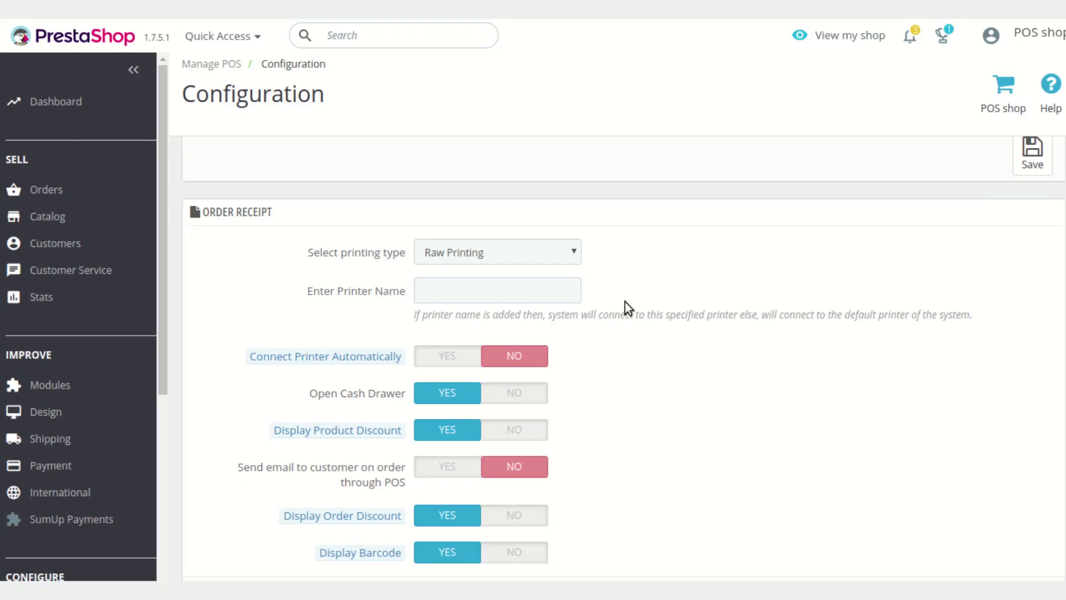
pyautogui.scroll(-1, 624, 309)
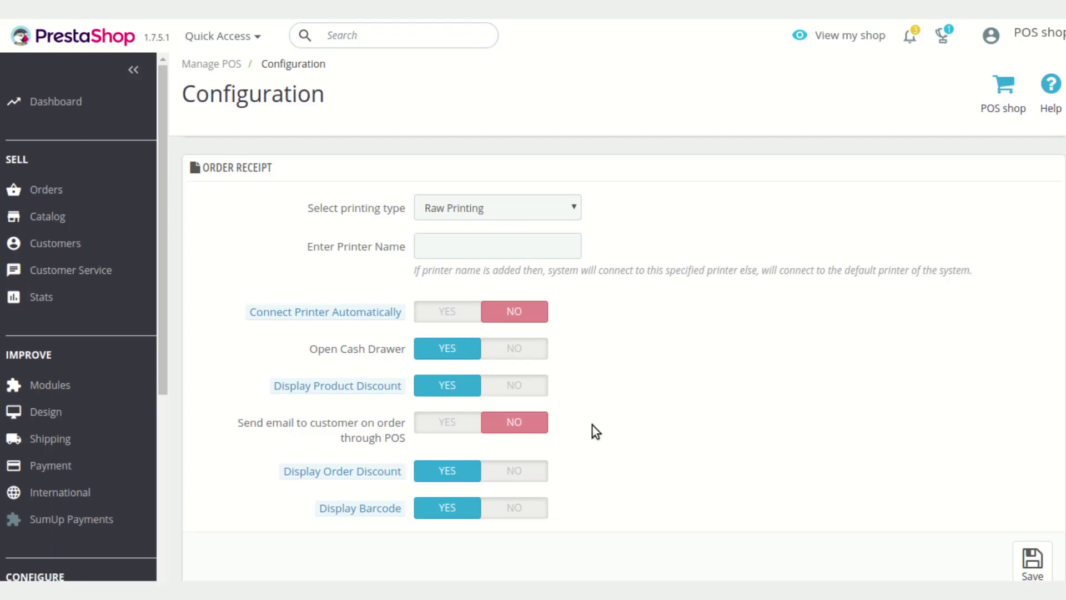
pyautogui.scroll(-1, 592, 424)
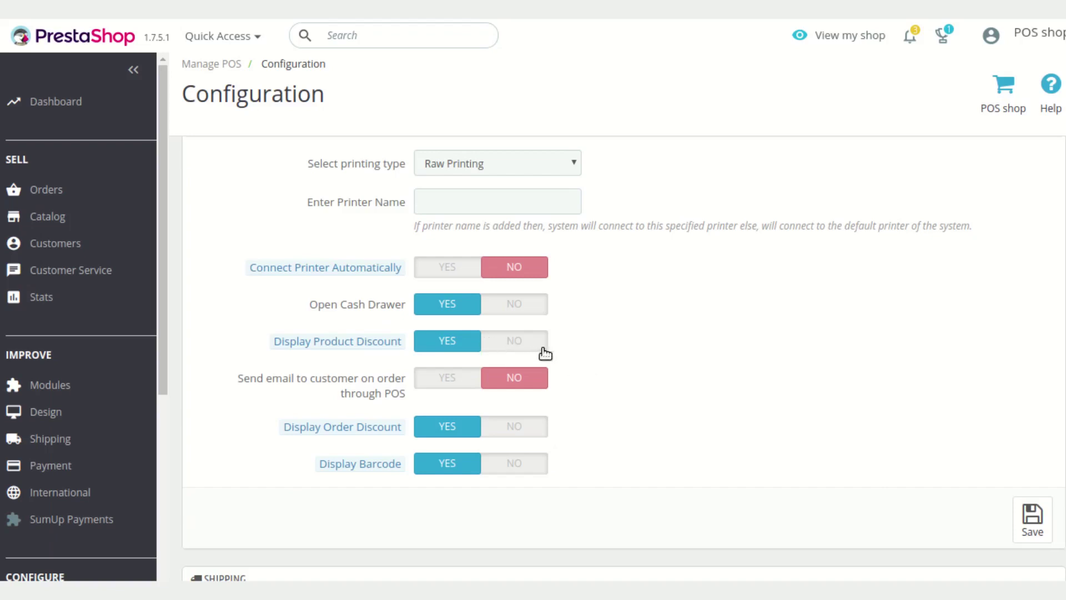
pyautogui.scroll(-1, 589, 350)
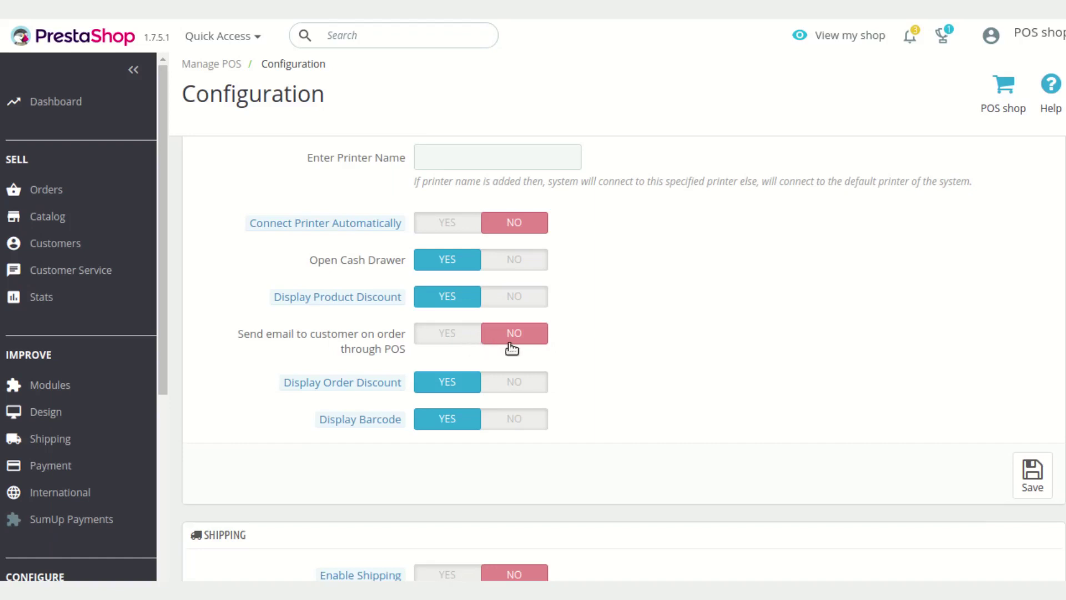
pyautogui.scroll(-1, 513, 349)
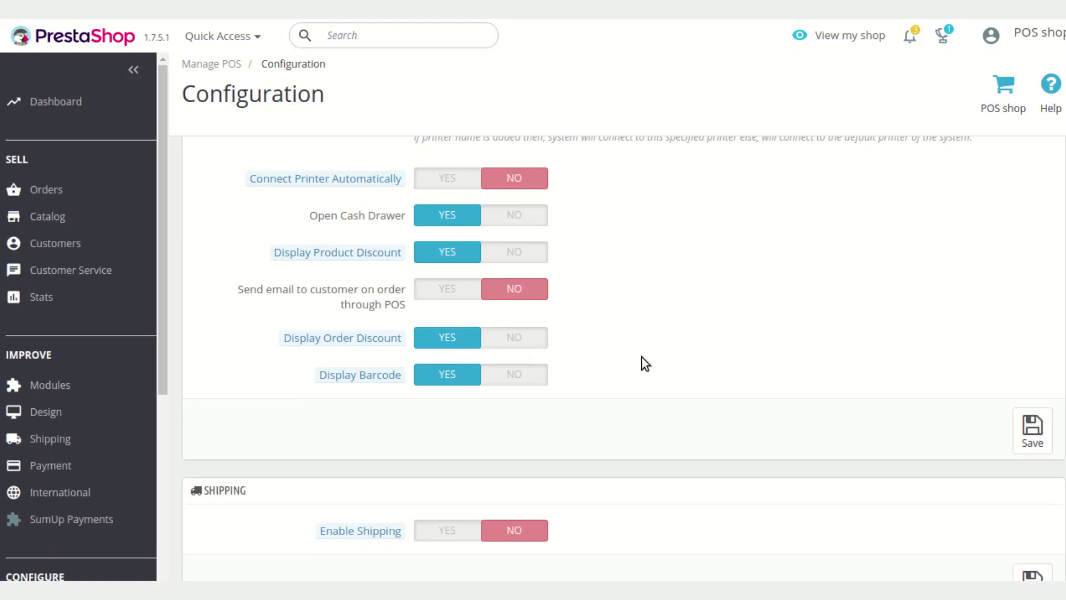
pyautogui.scroll(-2, 642, 357)
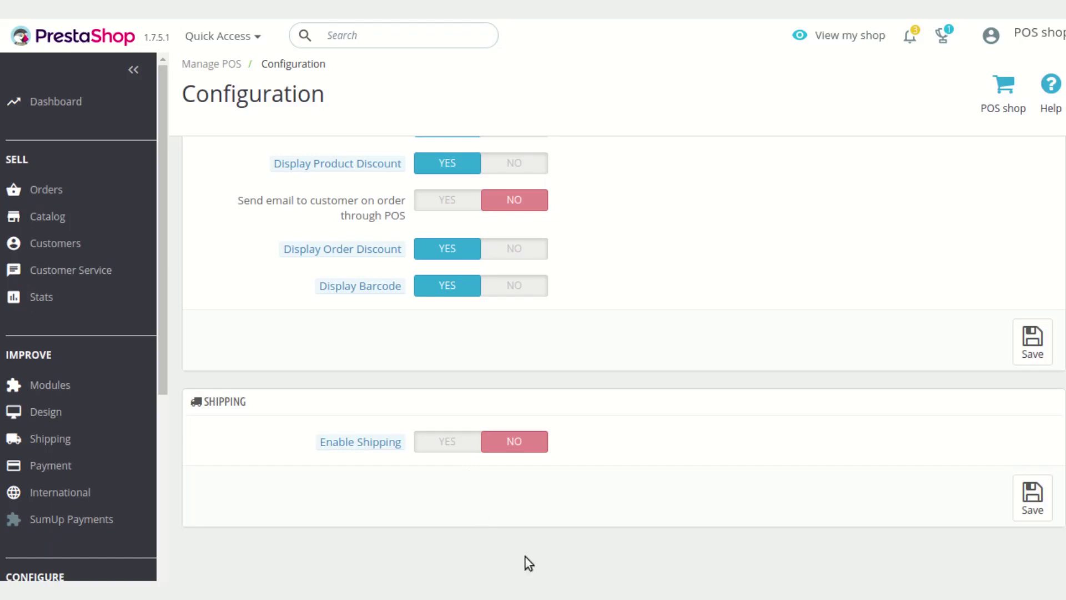
# Enable shipping with POS Carrier as the default method and save the Shipping section
pyautogui.click(436, 442)
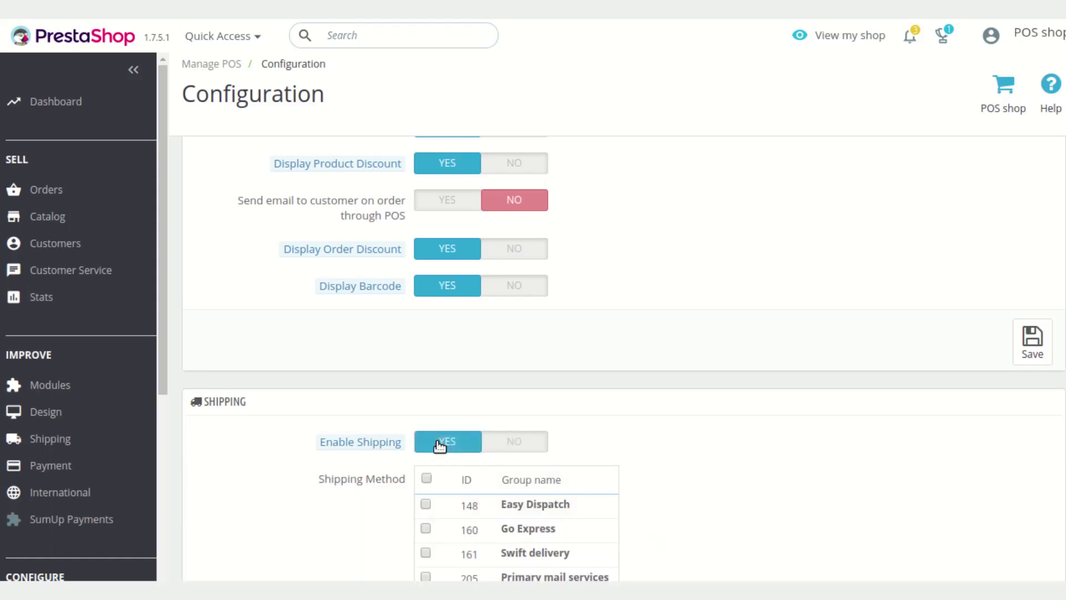
pyautogui.scroll(-1, 725, 461)
pyautogui.scroll(-1, 729, 468)
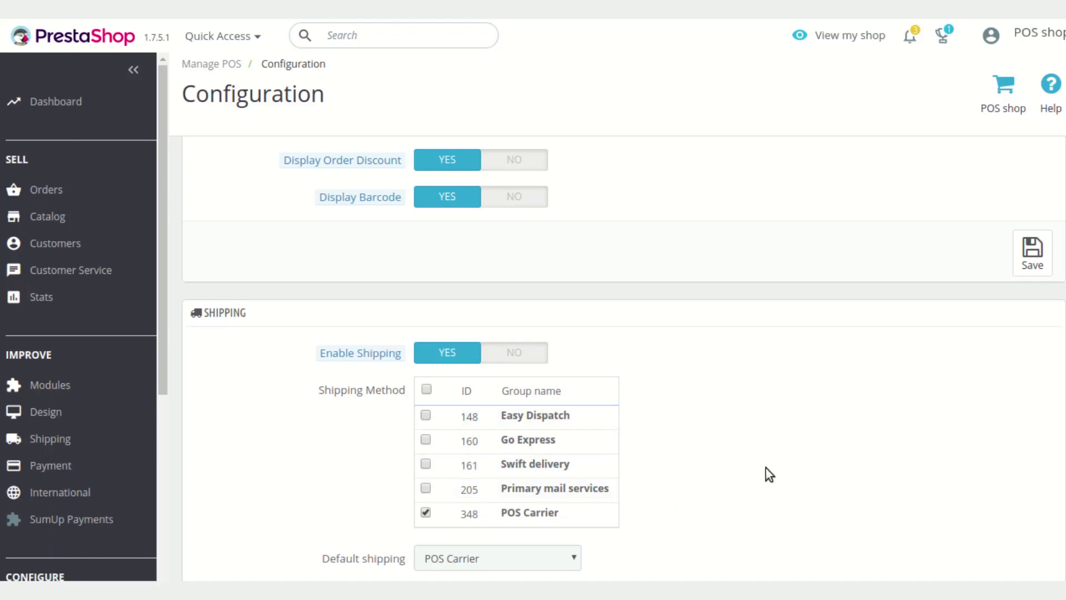
pyautogui.scroll(-3, 789, 457)
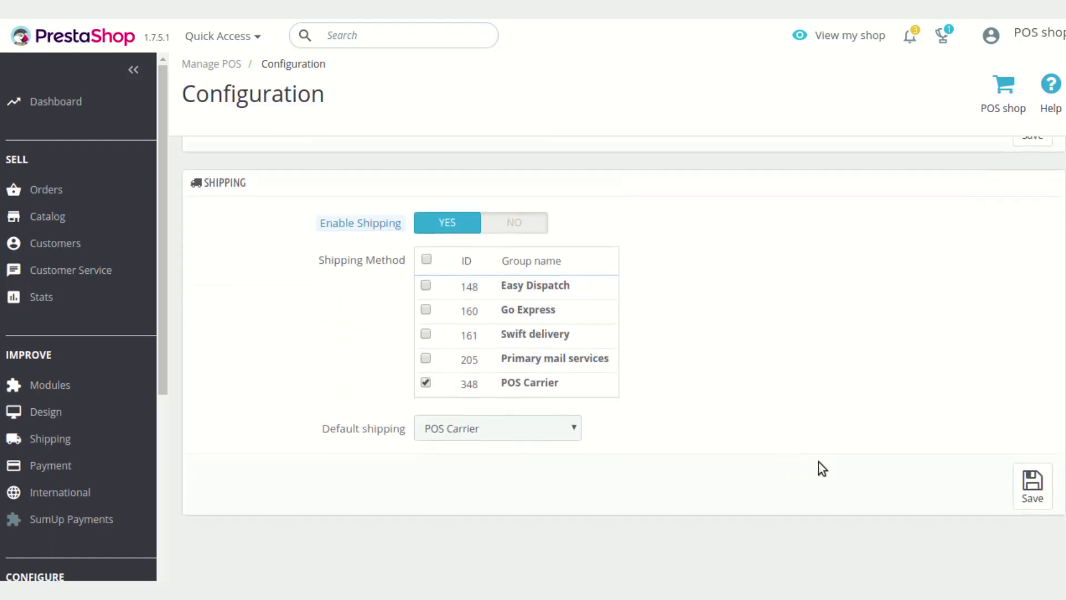
pyautogui.click(1026, 483)
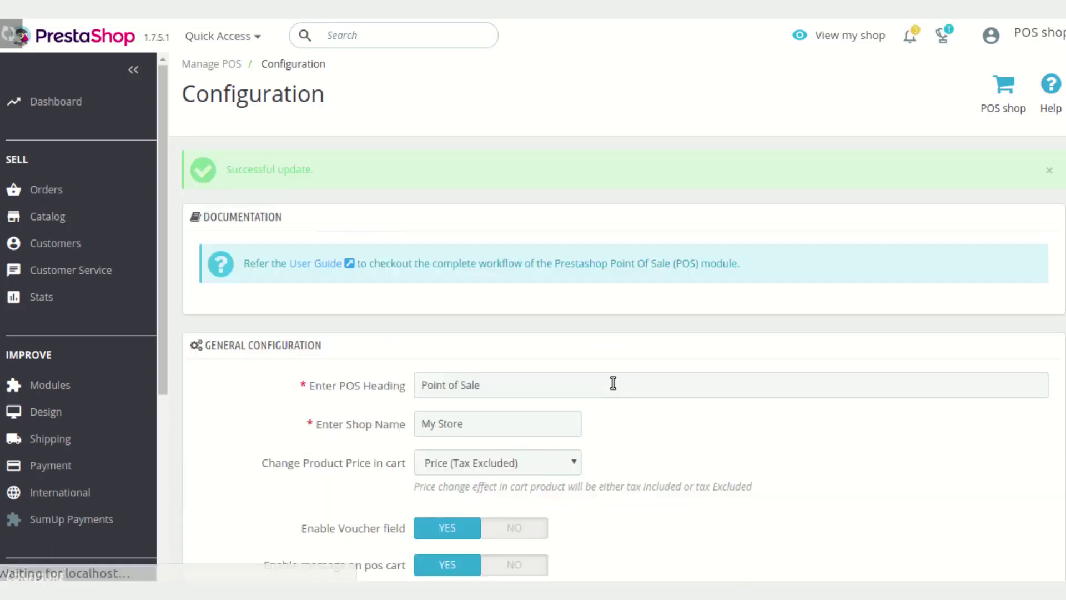
pyautogui.scroll(-3, 614, 385)
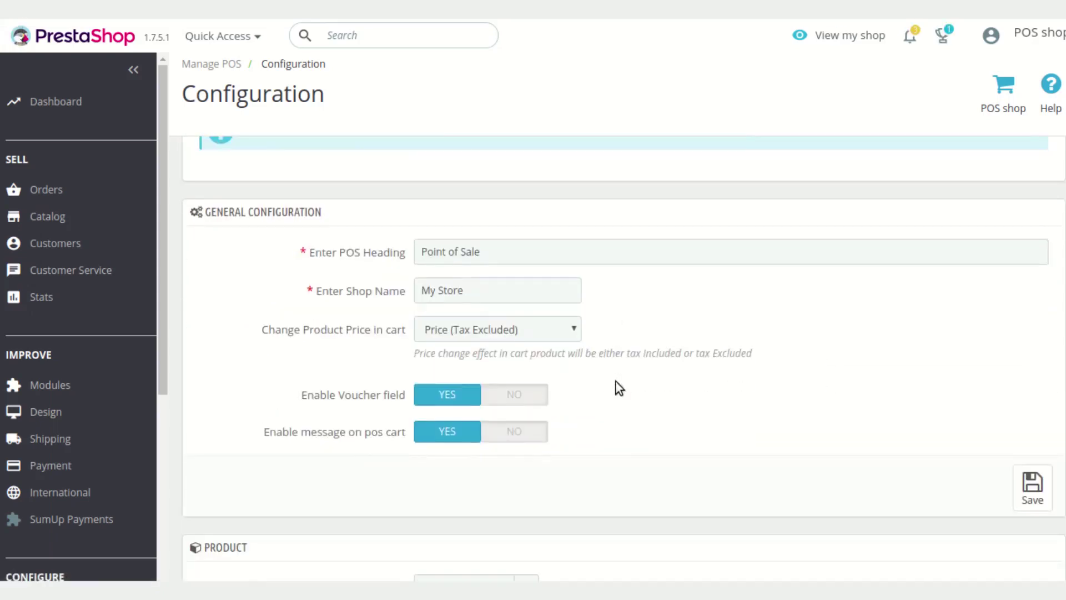
pyautogui.scroll(-15, 615, 382)
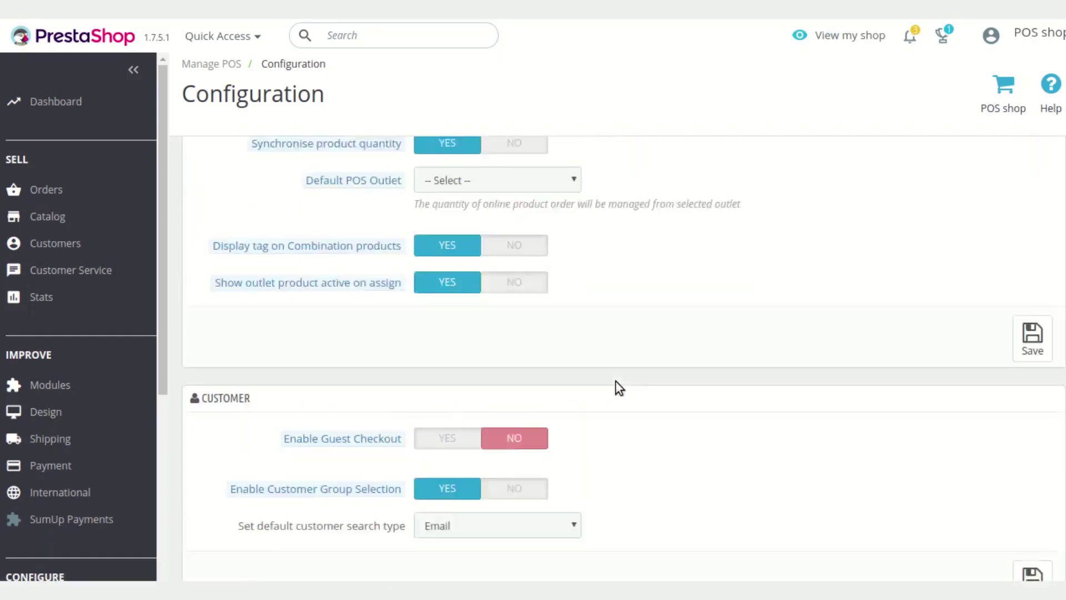
pyautogui.scroll(-10, 616, 382)
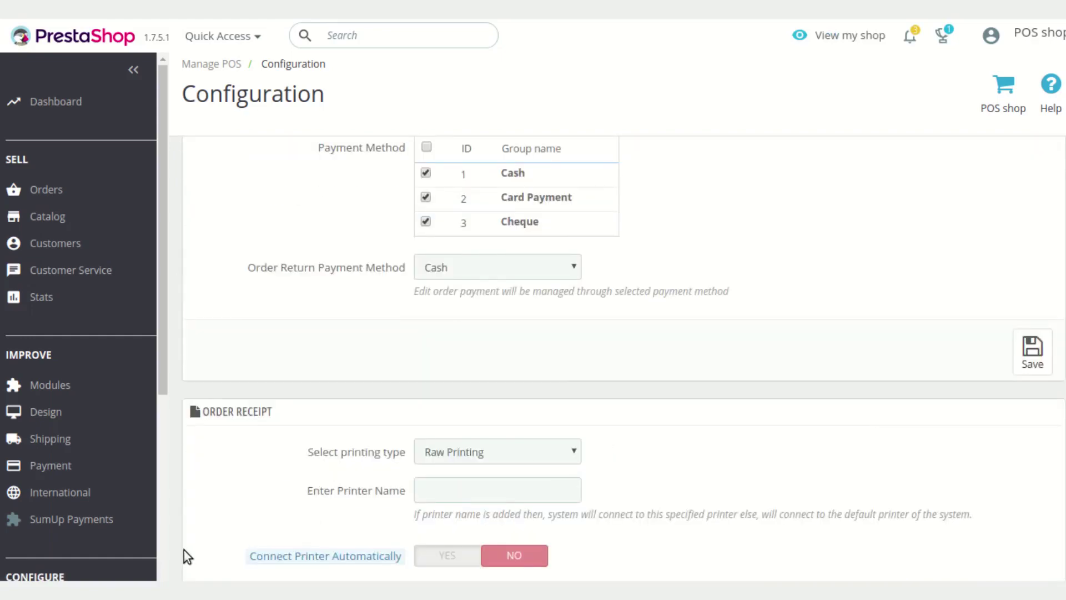
pyautogui.scroll(-6, 133, 528)
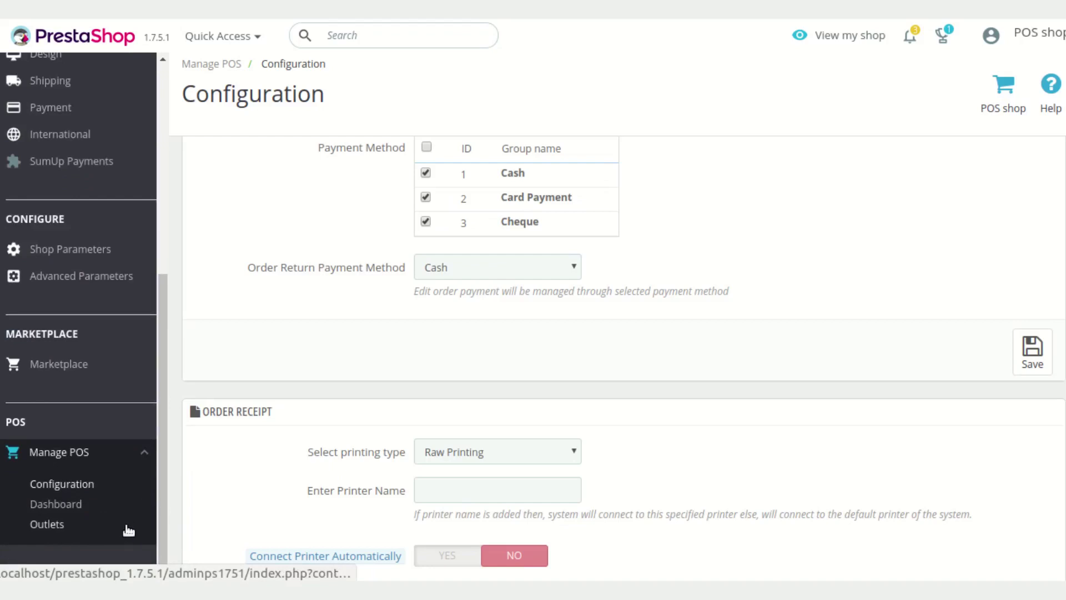
pyautogui.click(82, 504)
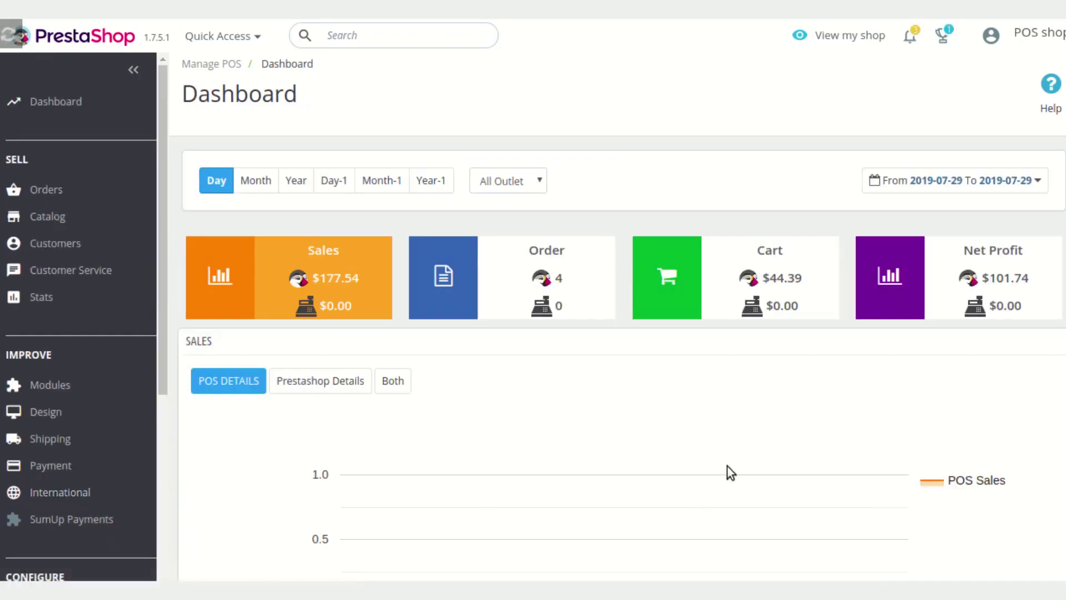
pyautogui.scroll(-3, 742, 441)
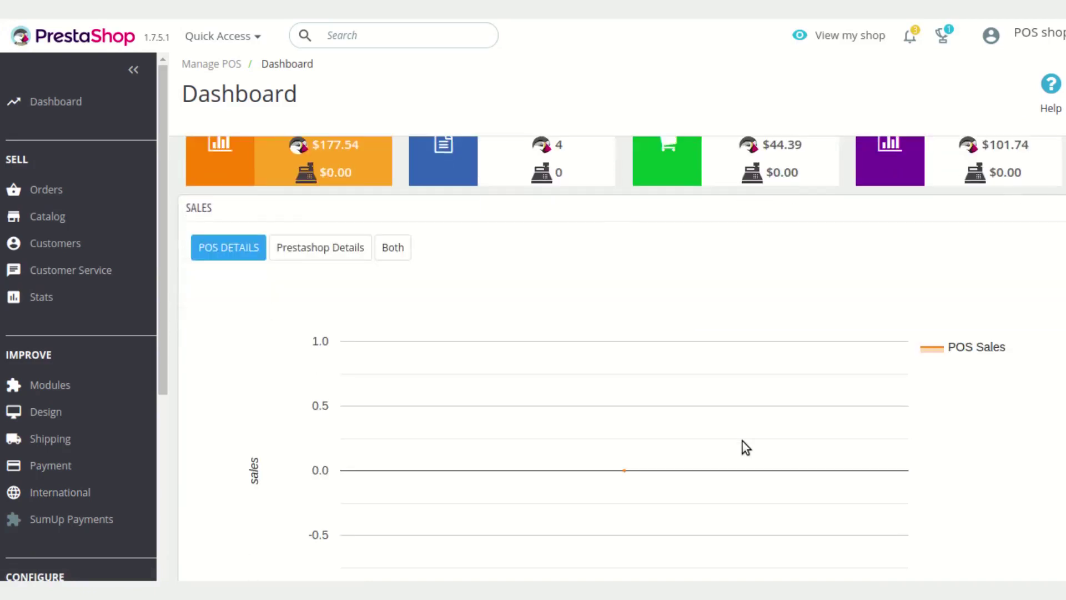
pyautogui.scroll(-9, 743, 441)
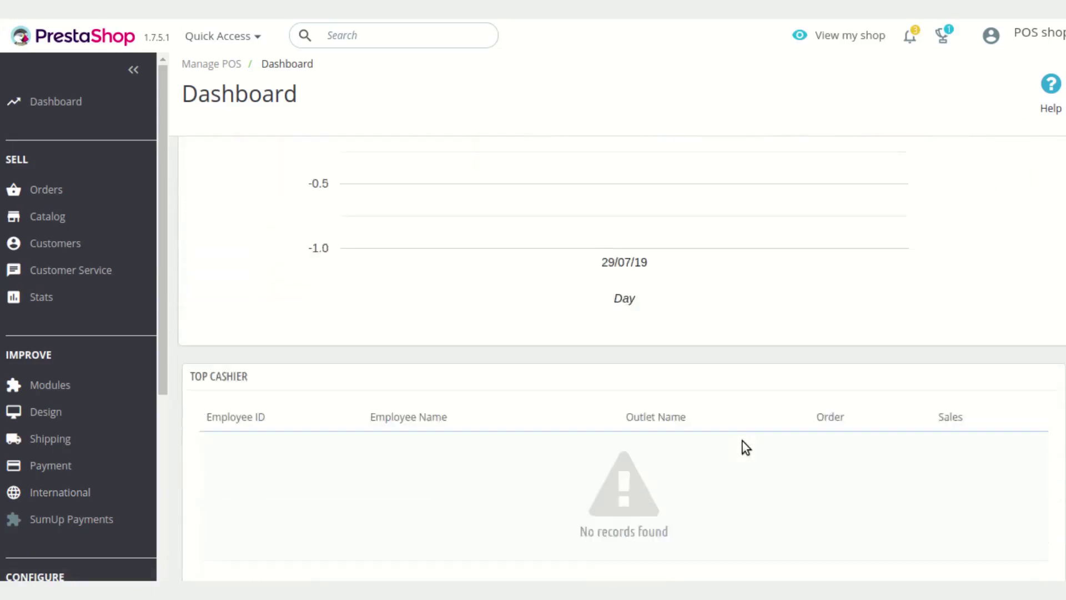
pyautogui.scroll(-4, 745, 448)
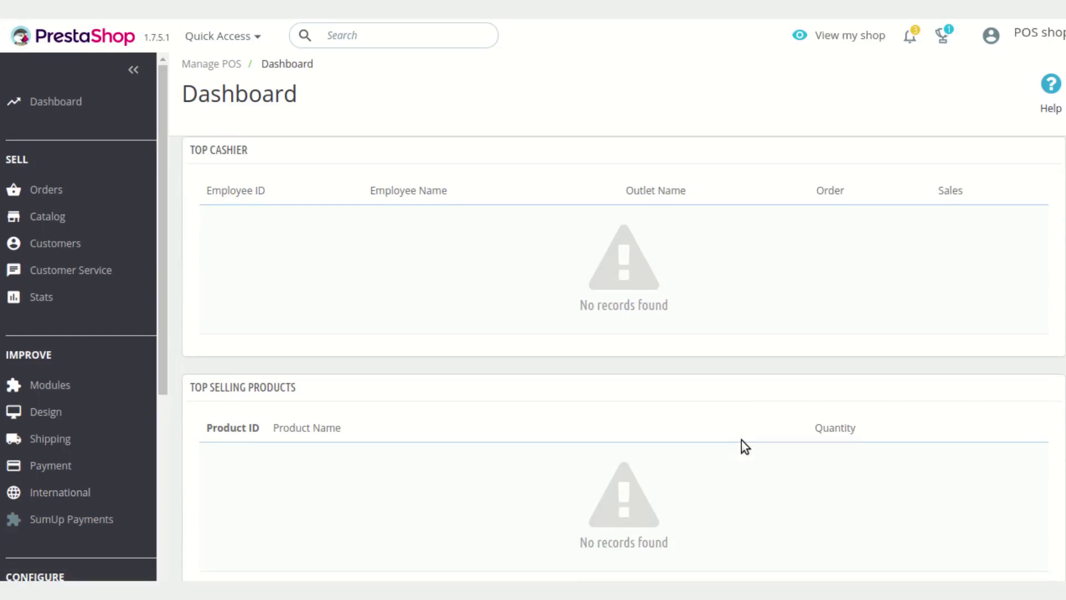
pyautogui.scroll(13, 751, 422)
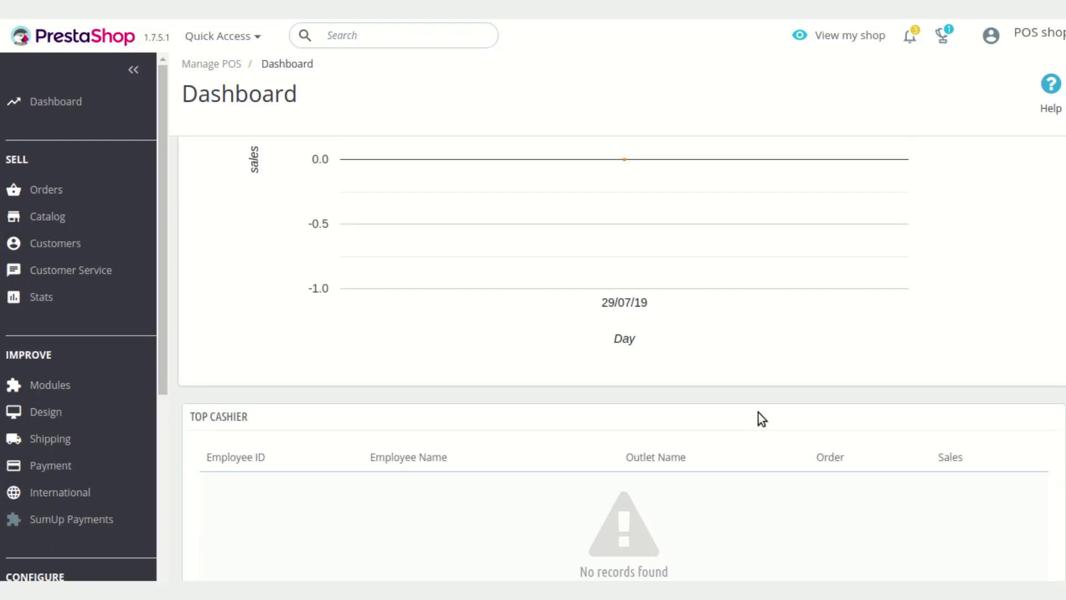
pyautogui.scroll(4, 763, 422)
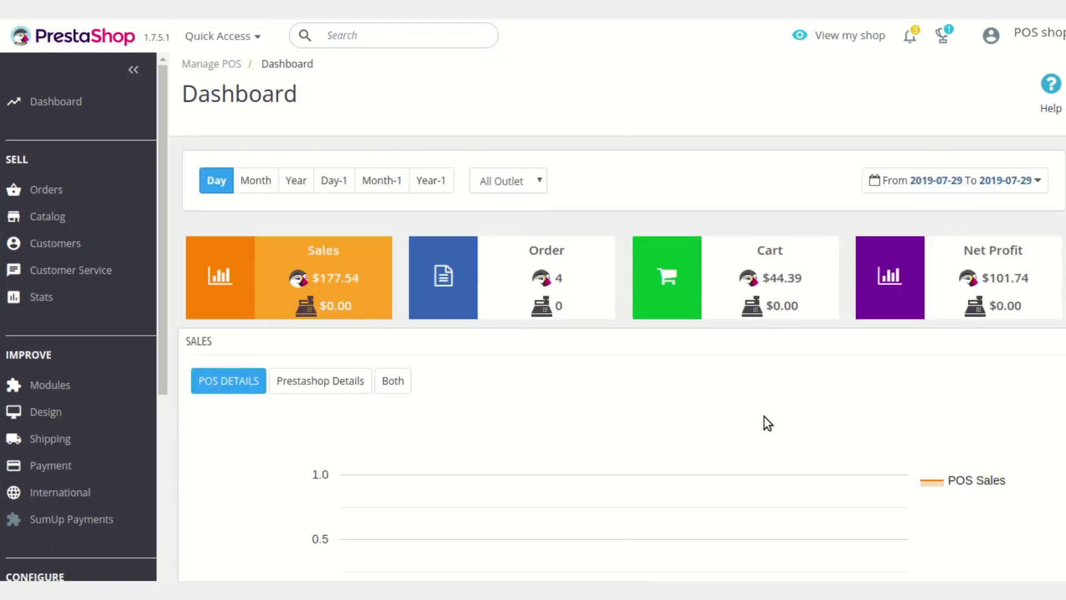
pyautogui.scroll(-7, 764, 416)
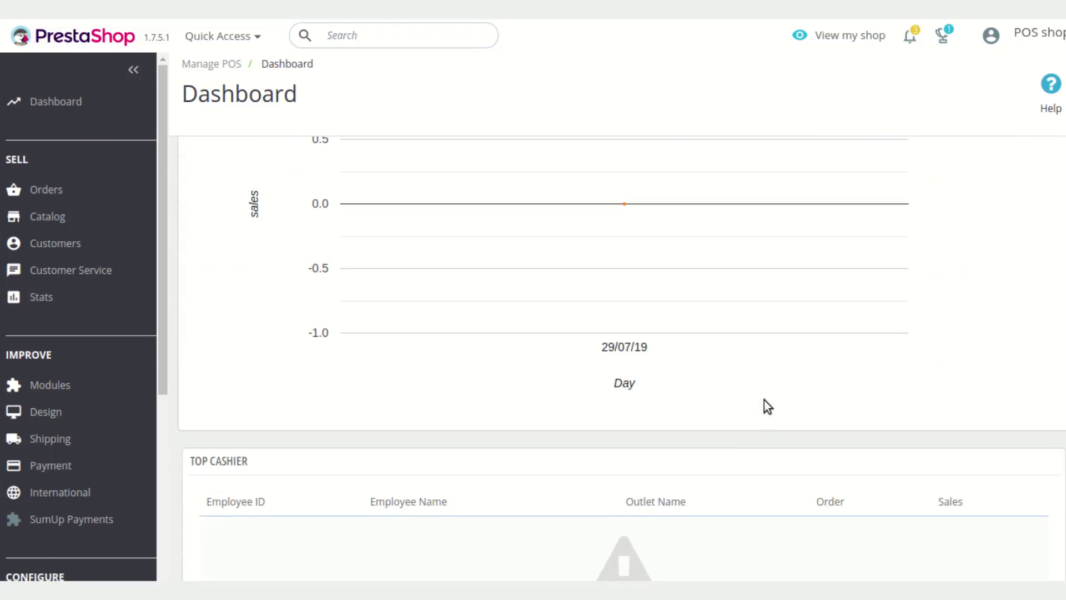
pyautogui.scroll(-6, 764, 399)
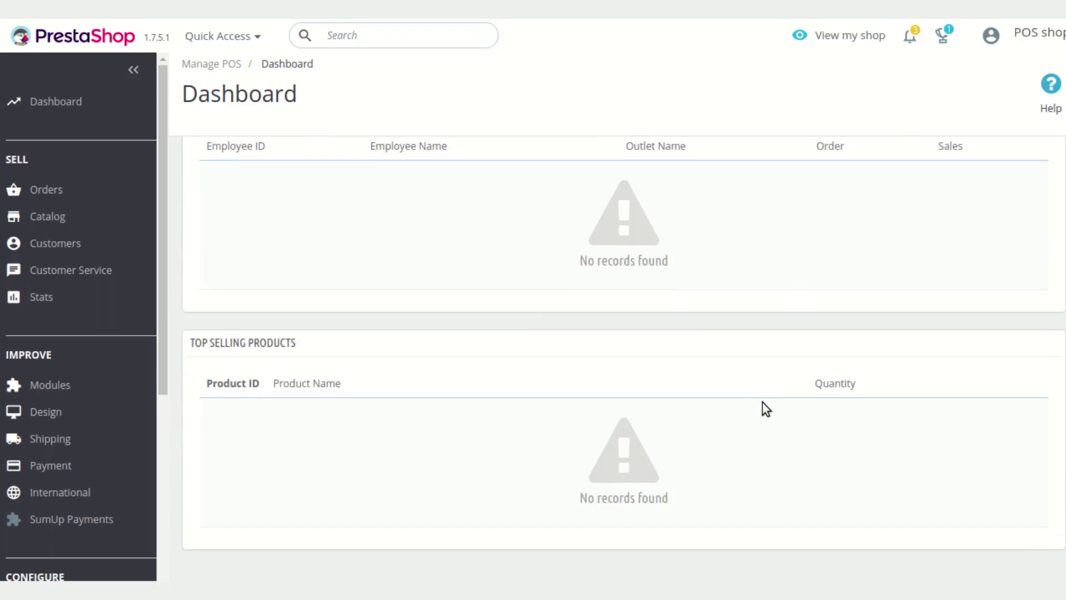
pyautogui.scroll(-1, 764, 407)
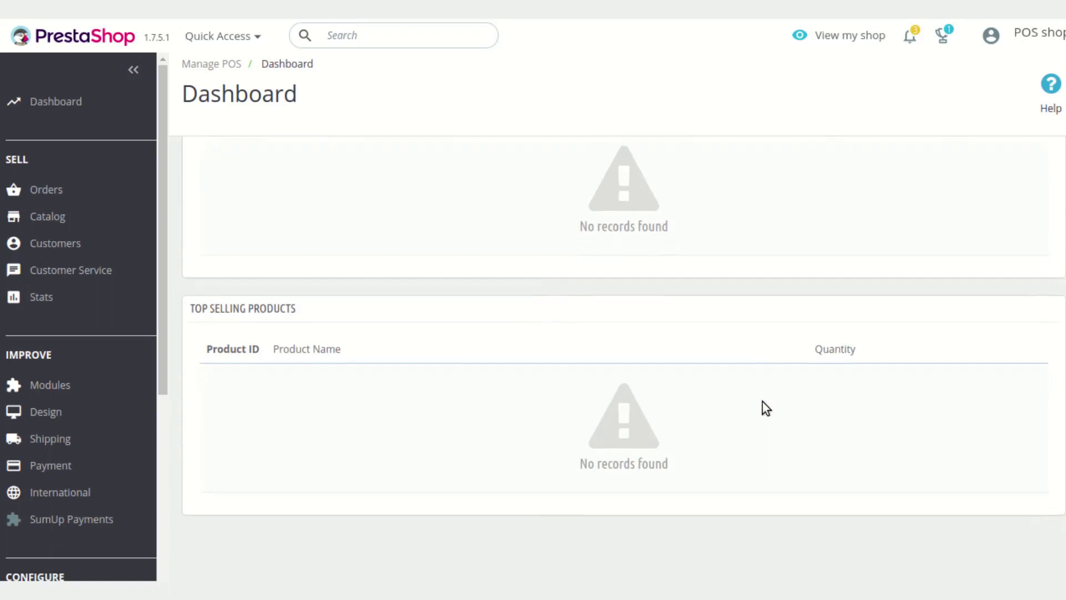
pyautogui.scroll(3, 478, 469)
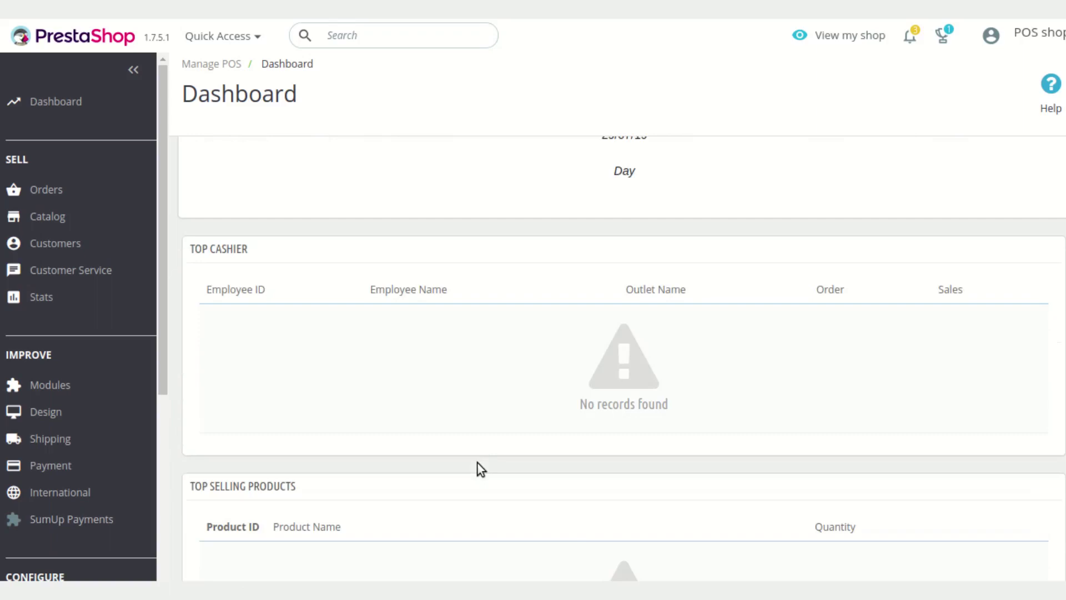
pyautogui.scroll(-1, 113, 499)
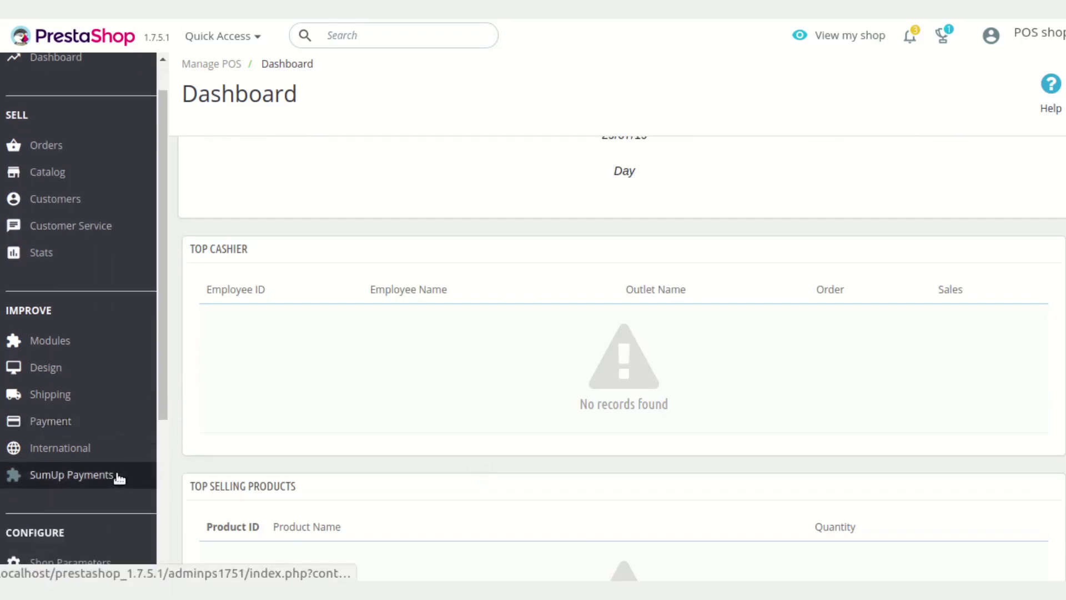
pyautogui.scroll(-5, 125, 475)
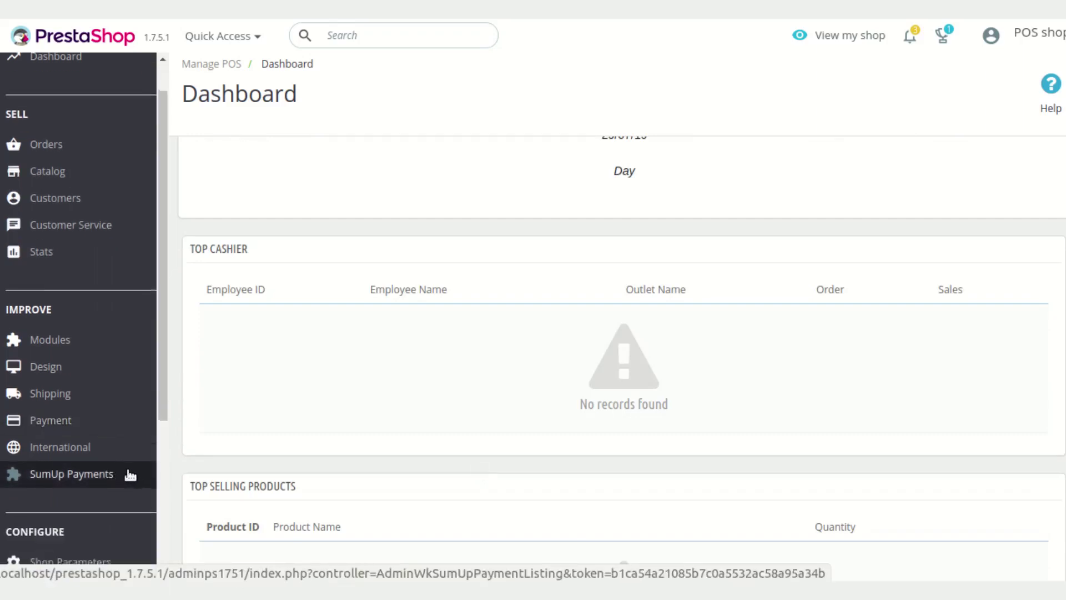
pyautogui.scroll(-1, 130, 475)
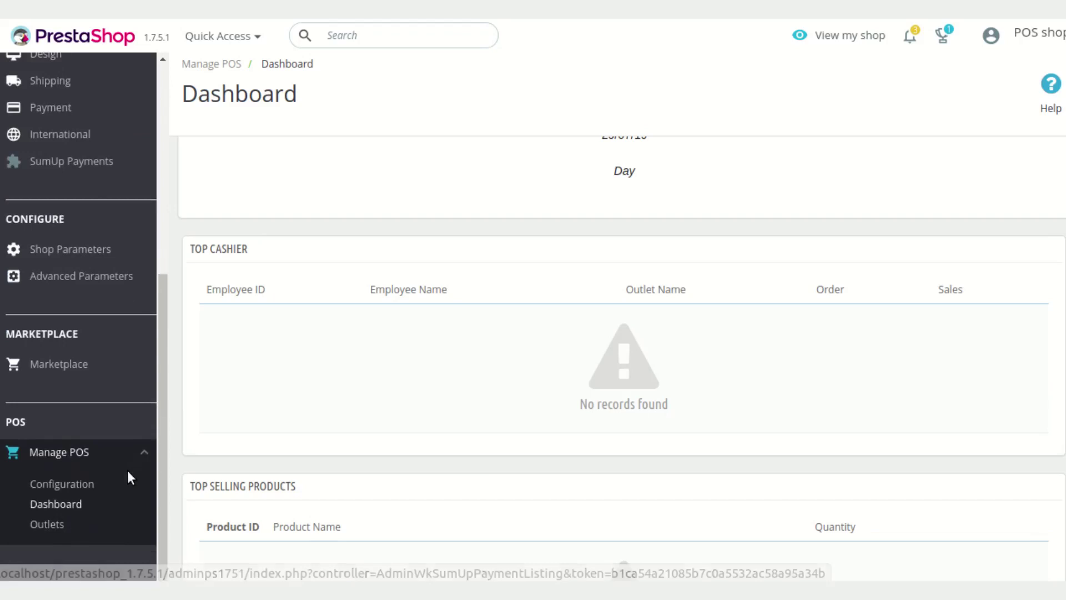
# Open the POS Outlets list, which shows the single outlet My Outlet
pyautogui.click(55, 525)
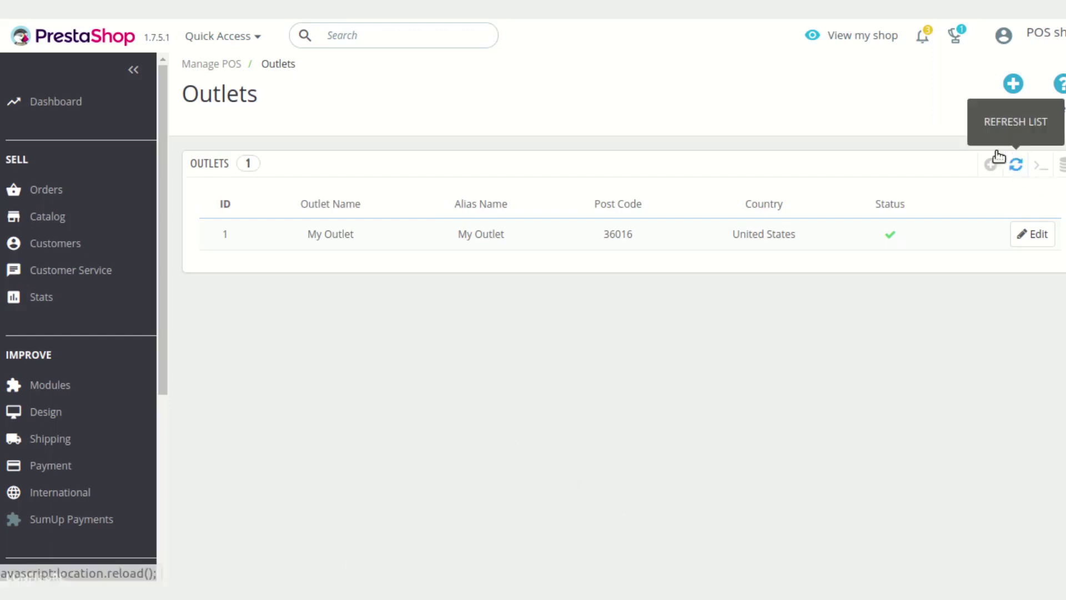
# Open the Add new outlet form and look through its fields and Allowed languages options
pyautogui.click(1002, 108)
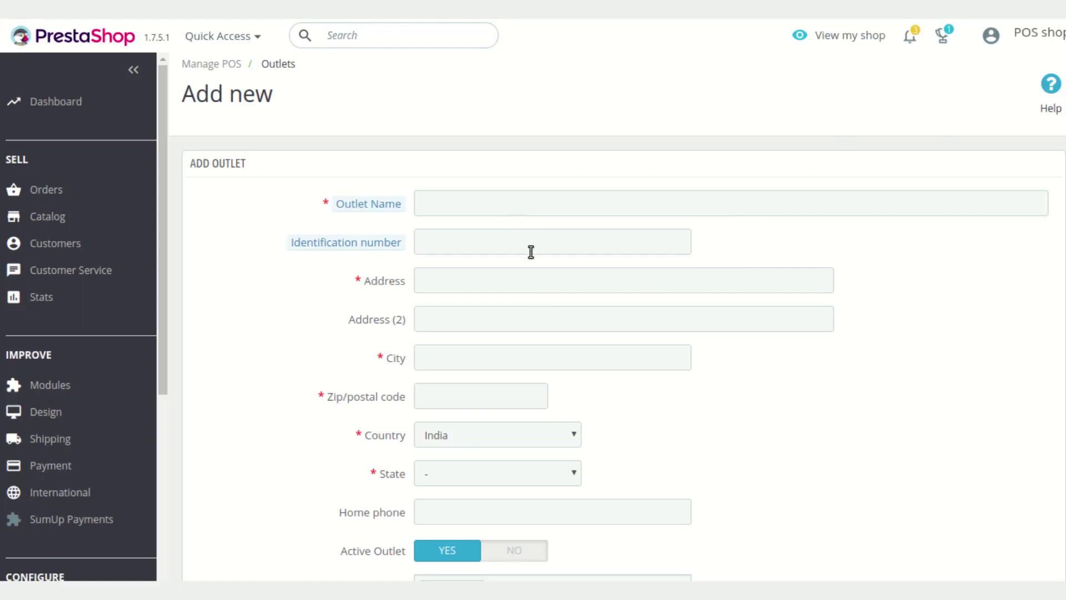
pyautogui.scroll(-2, 530, 251)
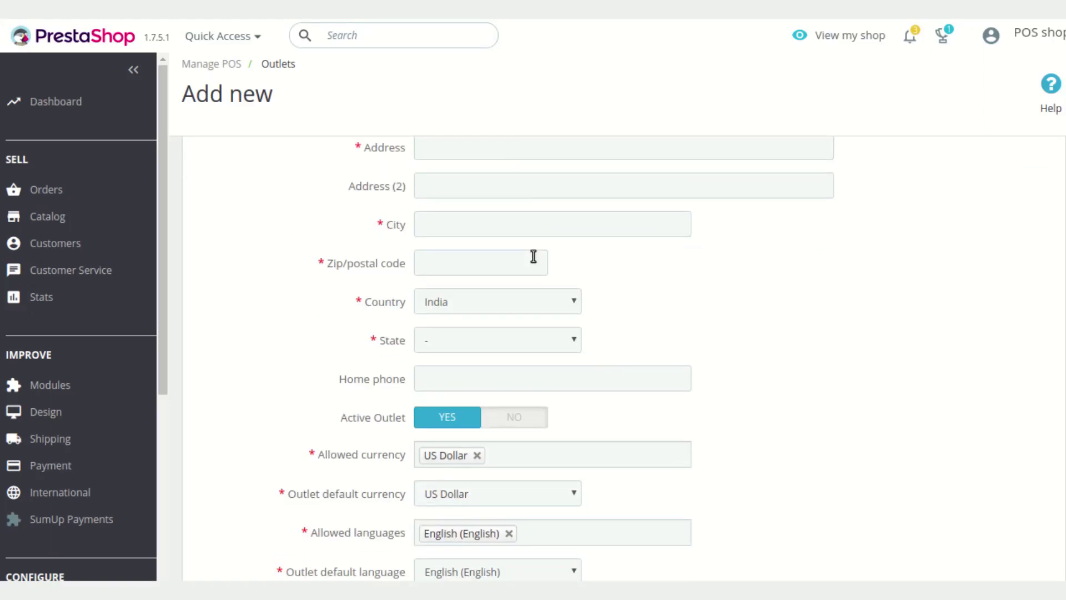
pyautogui.scroll(-2, 533, 256)
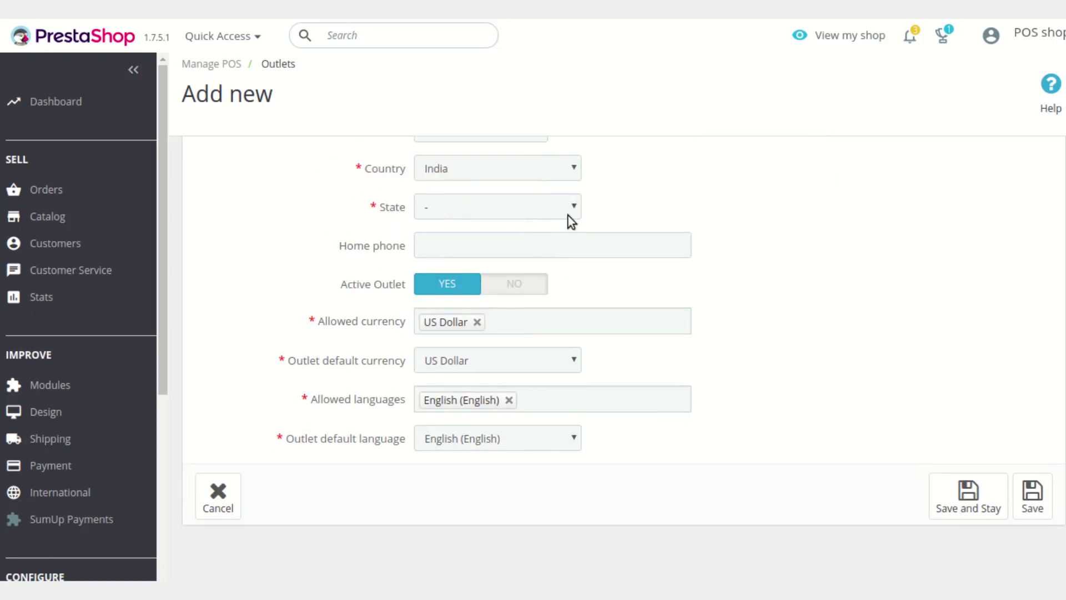
pyautogui.scroll(3, 568, 214)
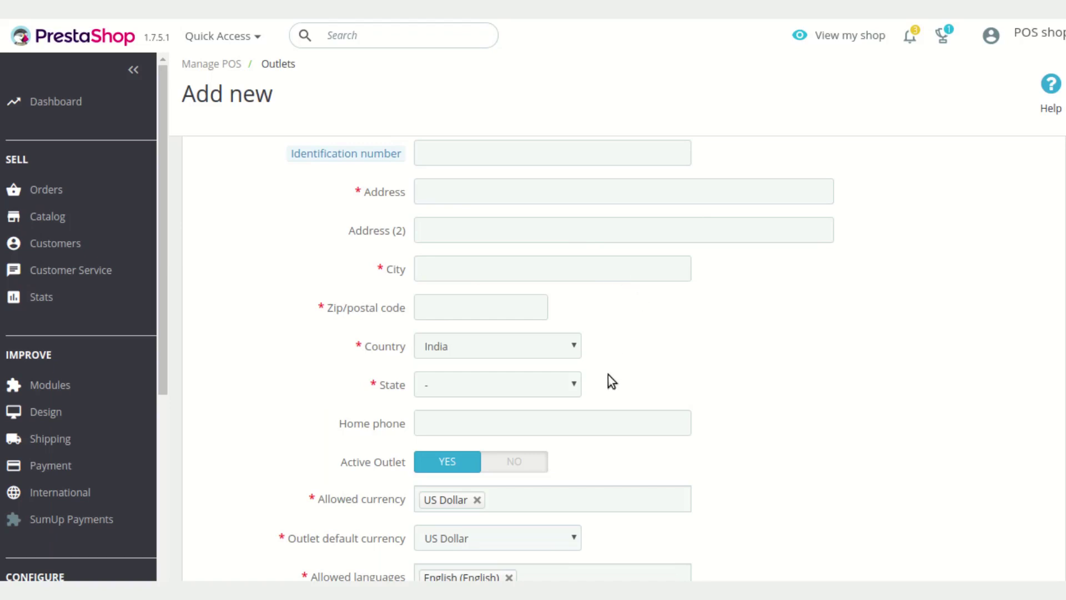
pyautogui.scroll(-2, 606, 383)
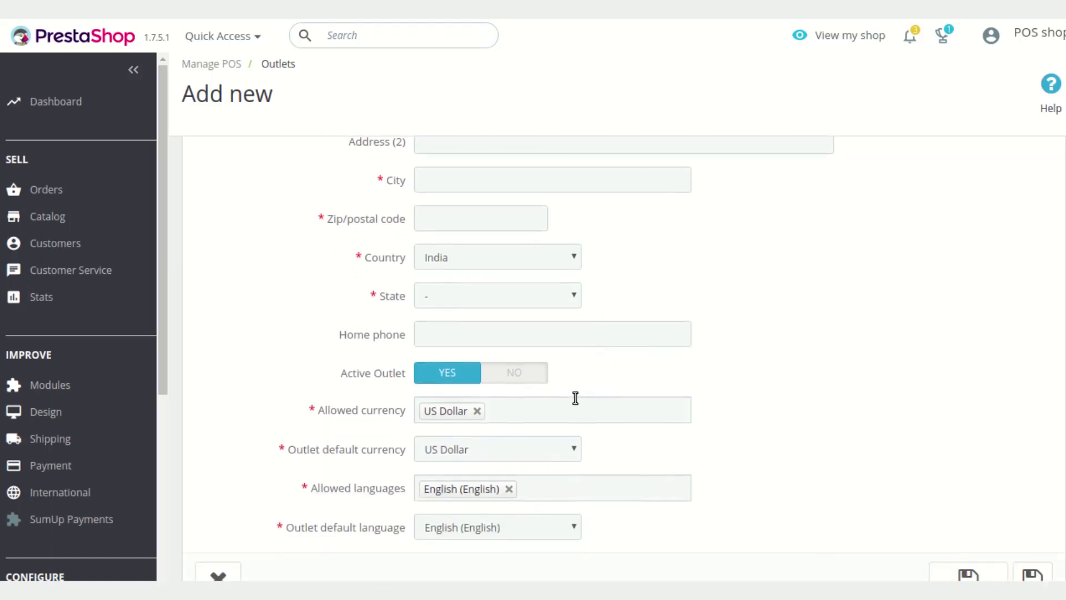
pyautogui.scroll(-1, 571, 371)
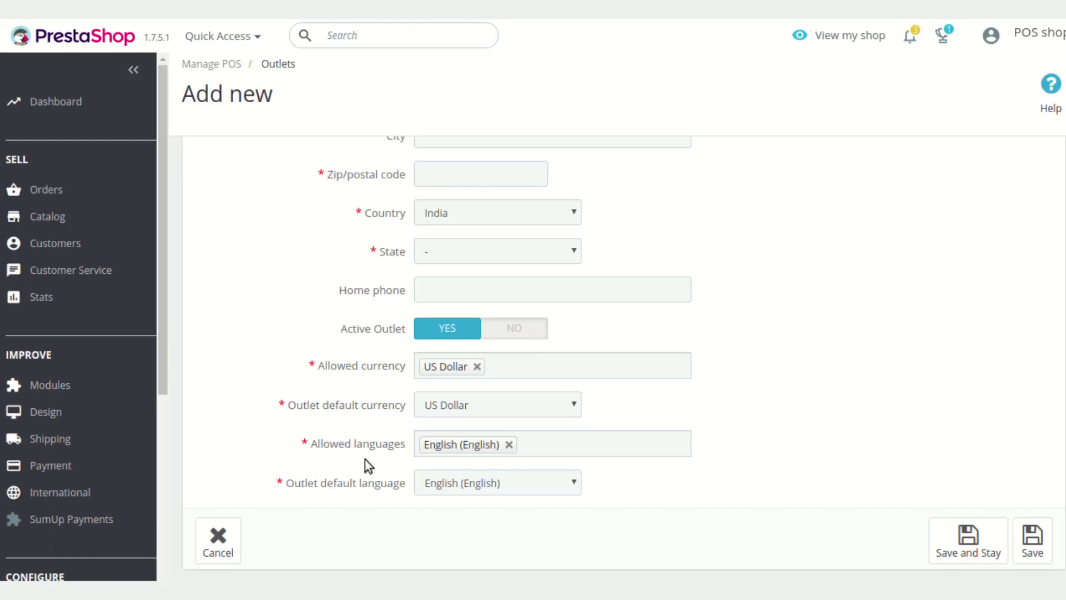
pyautogui.click(572, 444)
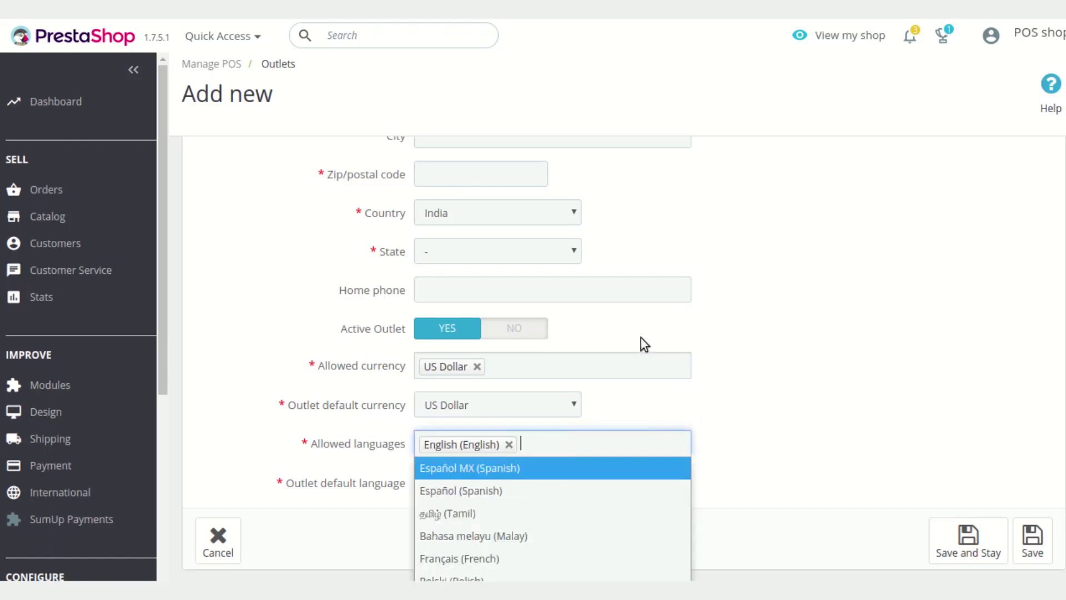
pyautogui.click(838, 408)
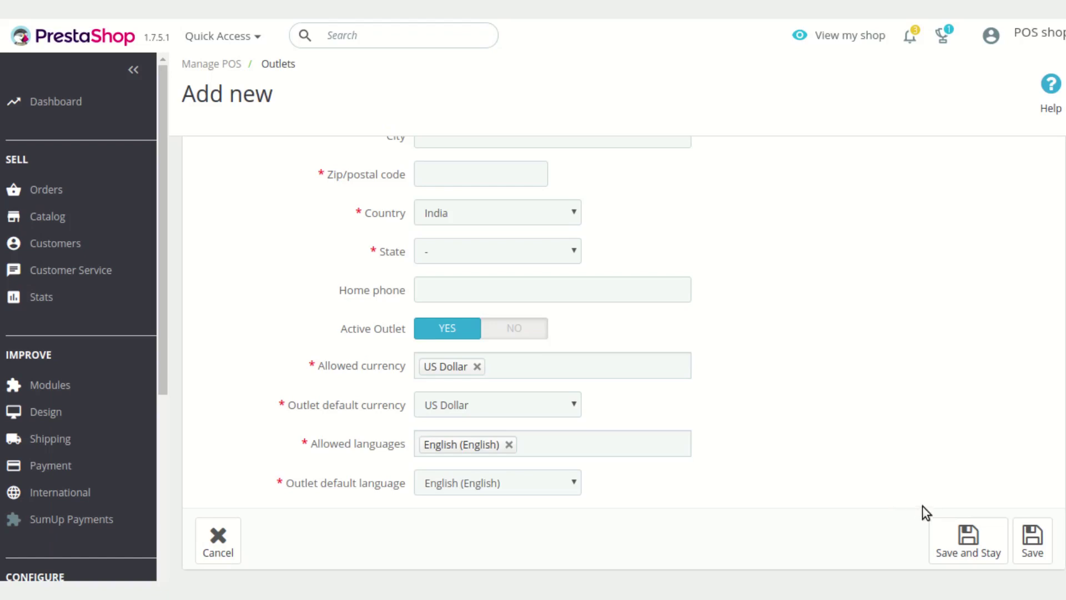
pyautogui.scroll(4, 922, 506)
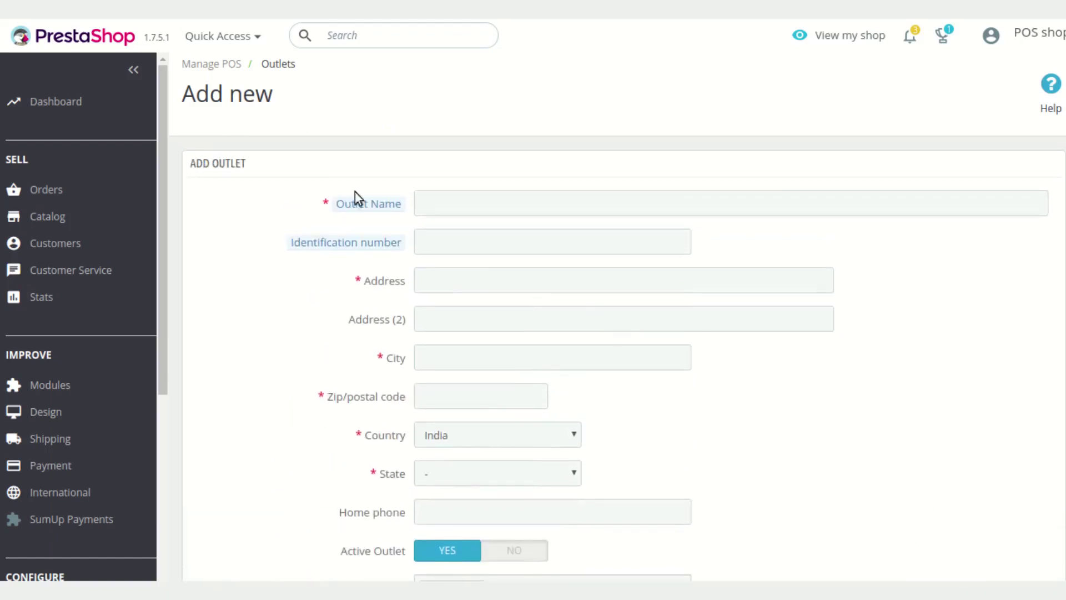
# Review My Outlet's edit form from the Outlets list, then open the POS login page
pyautogui.click(273, 69)
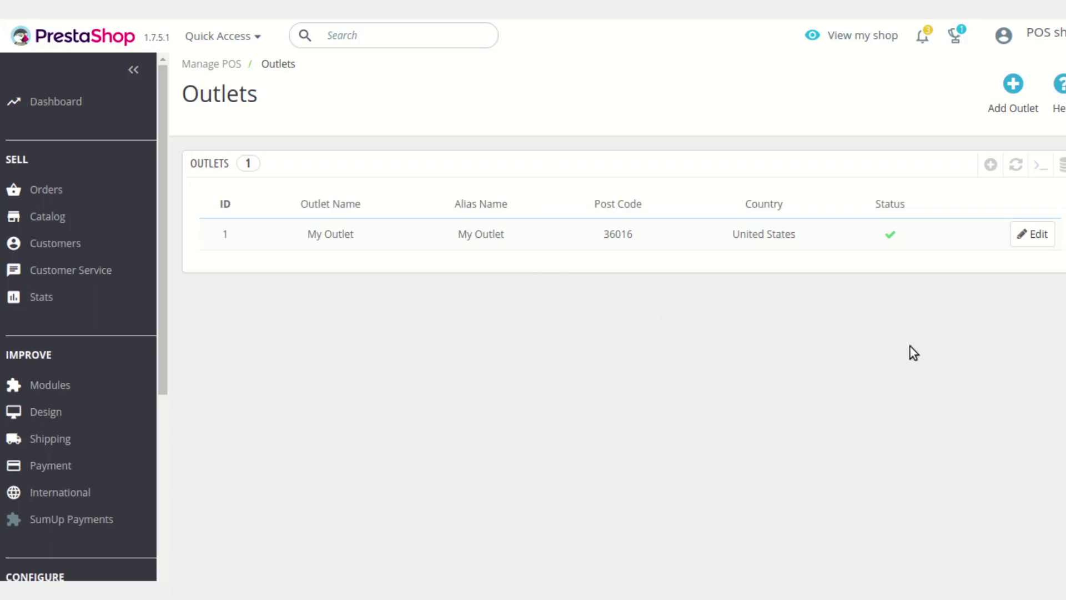
pyautogui.click(1026, 240)
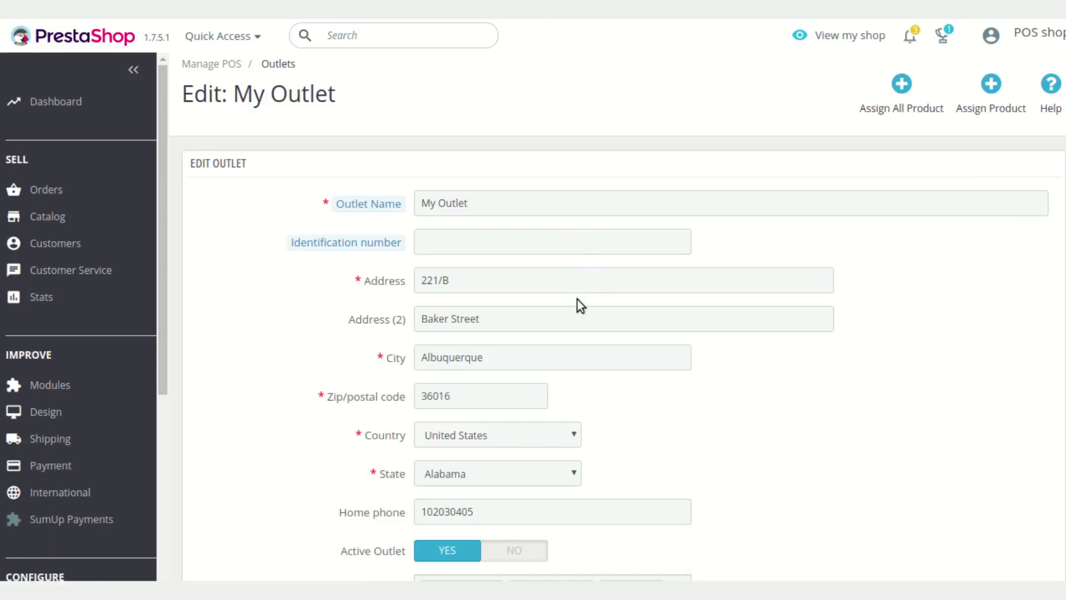
pyautogui.scroll(-3, 577, 298)
pyautogui.scroll(-1, 576, 252)
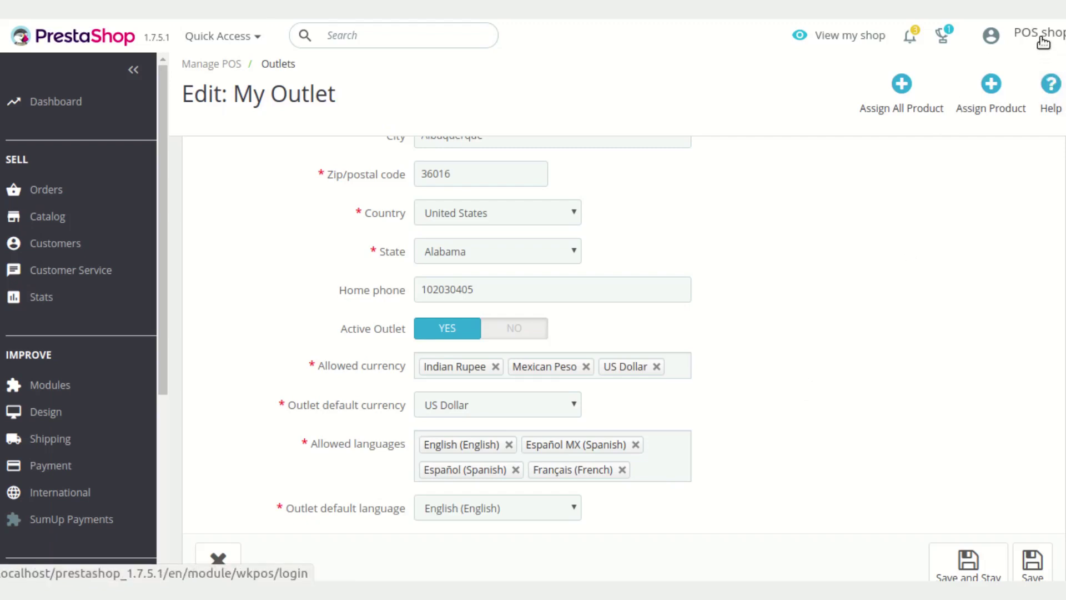
pyautogui.click(1043, 43)
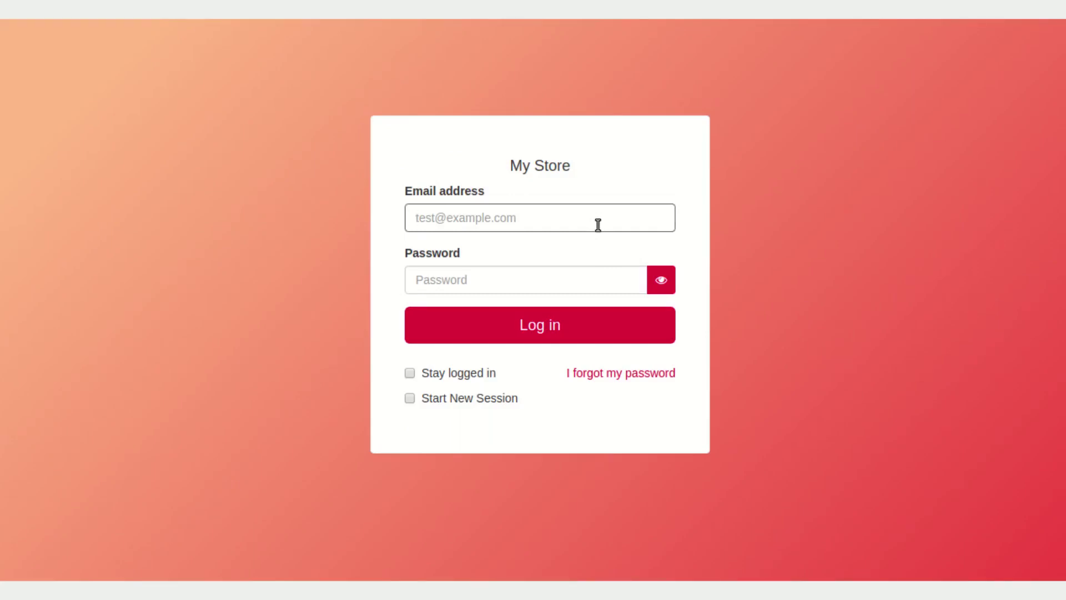
# Return to Edit: My Outlet, showing Indian Rupee, Mexican Peso and US Dollar as allowed currencies
pyautogui.click(743, 339)
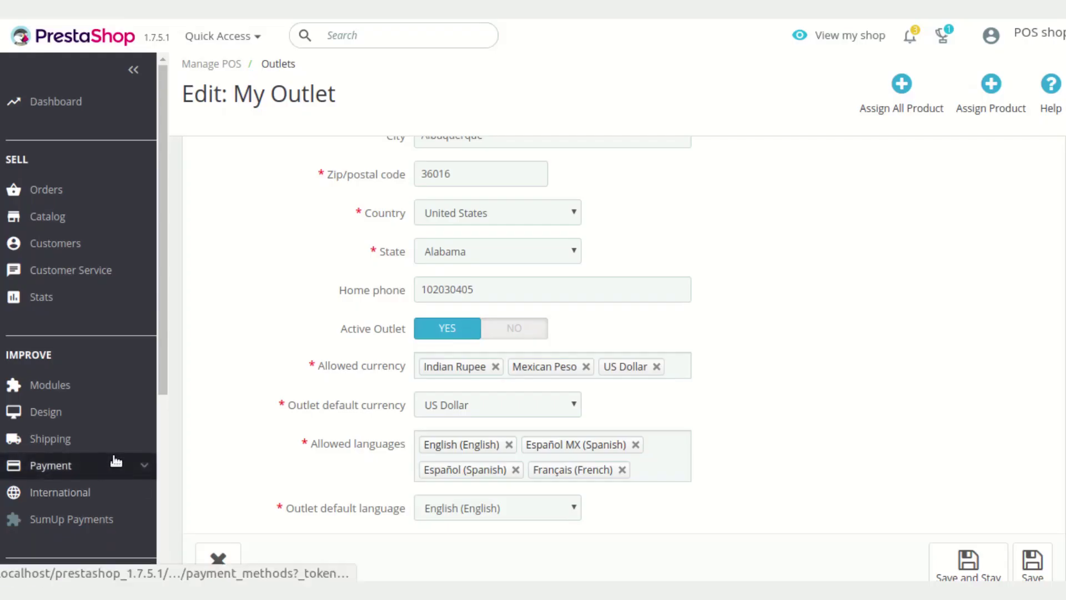
pyautogui.scroll(-5, 114, 452)
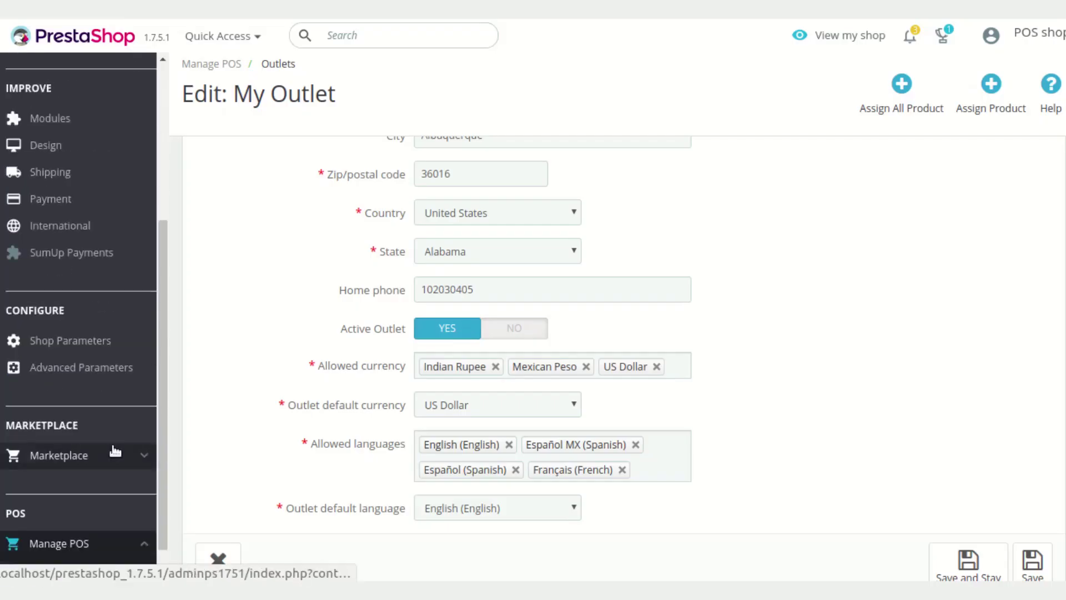
# Open Advanced Parameters > Team to list the shop's three employees
pyautogui.scroll(-3, 113, 451)
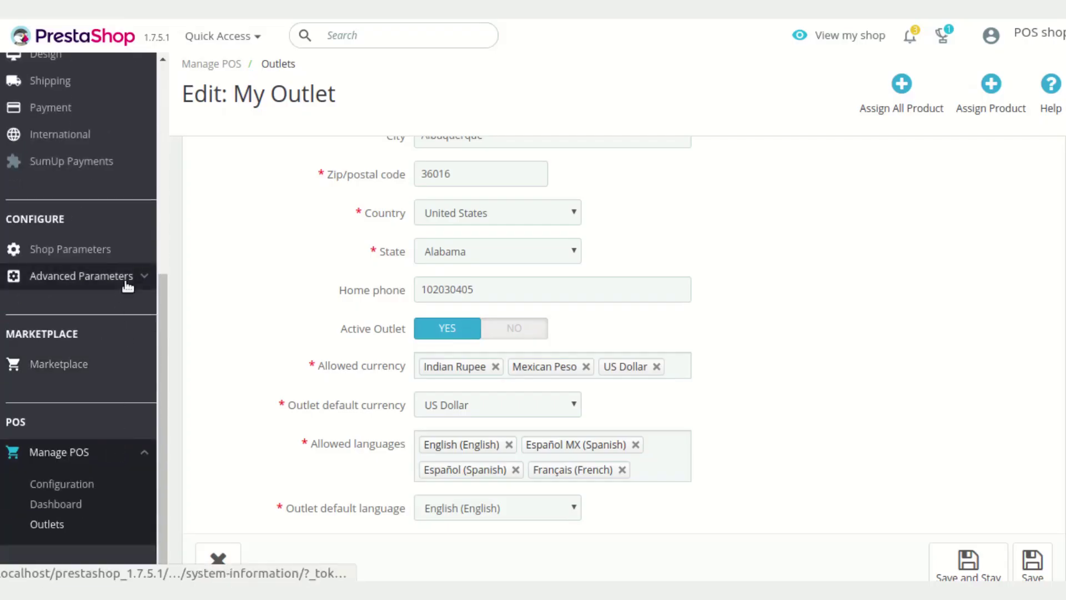
pyautogui.moveTo(126, 285)
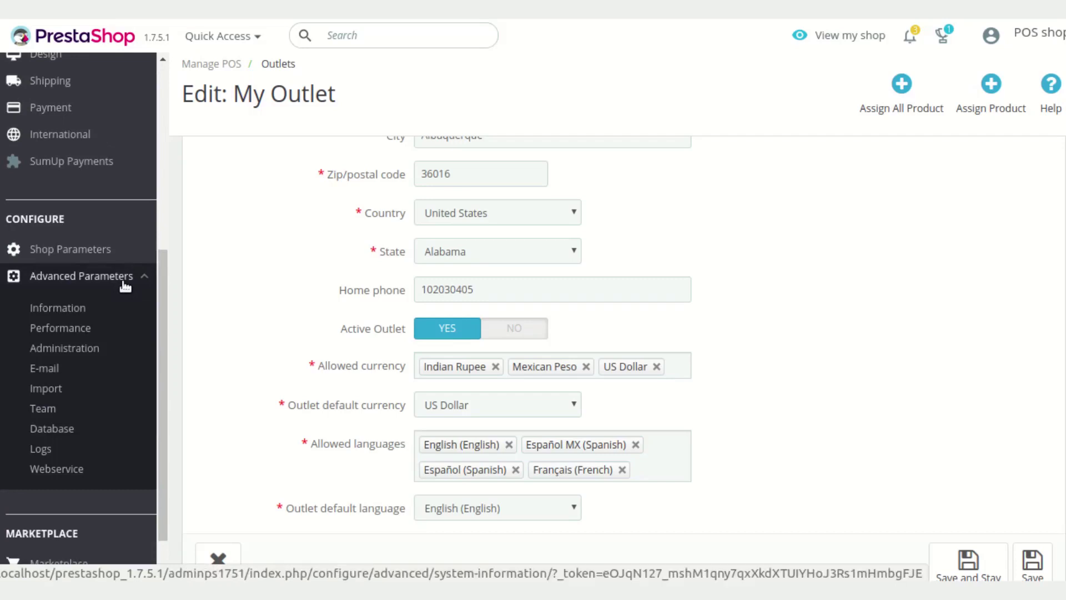
pyautogui.click(54, 409)
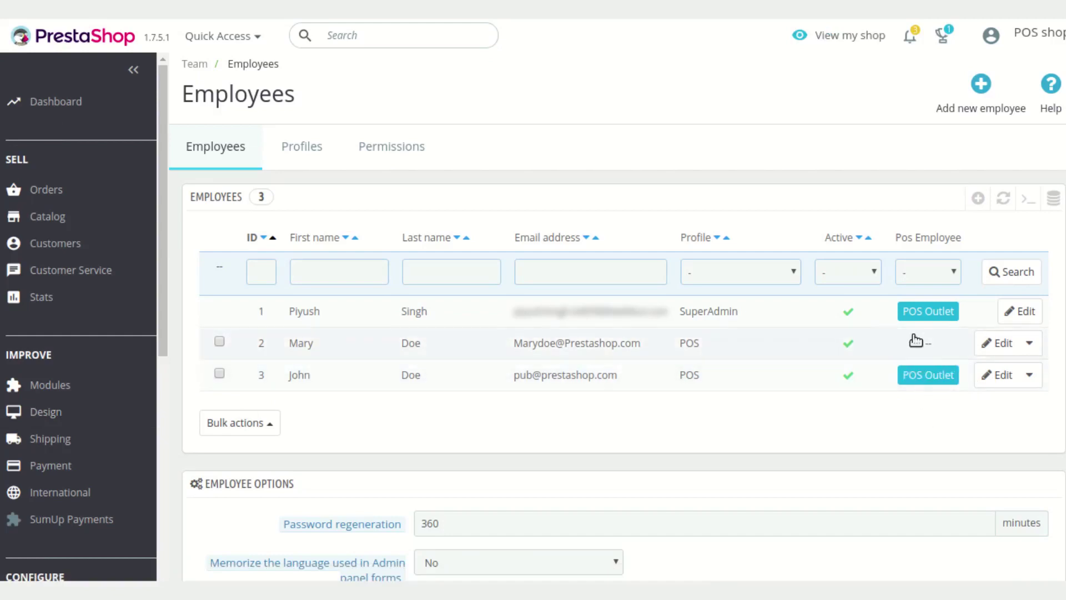
pyautogui.click(983, 109)
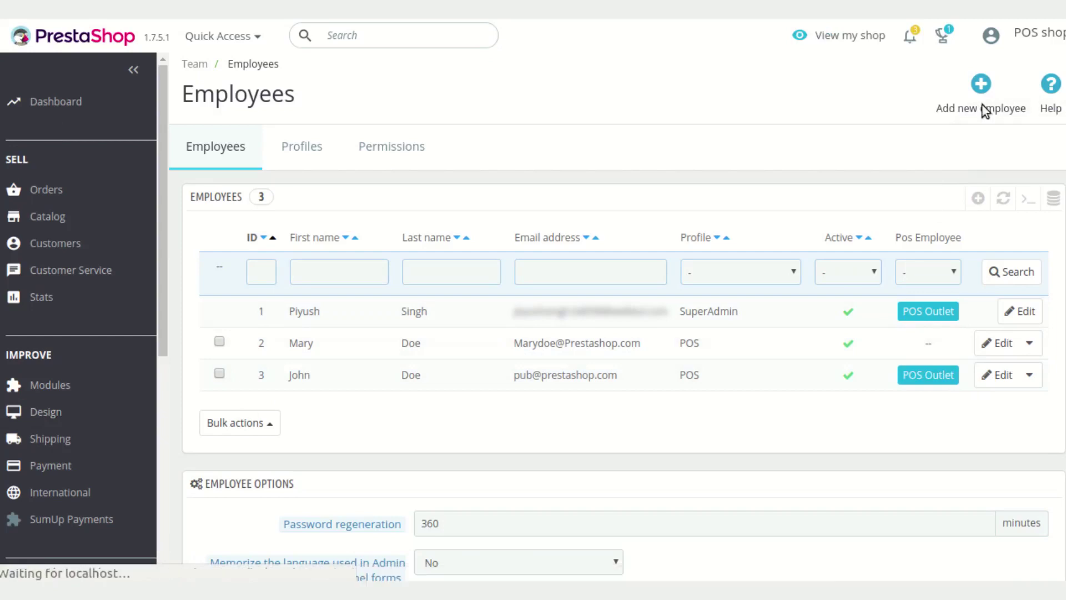
pyautogui.scroll(-1, 718, 349)
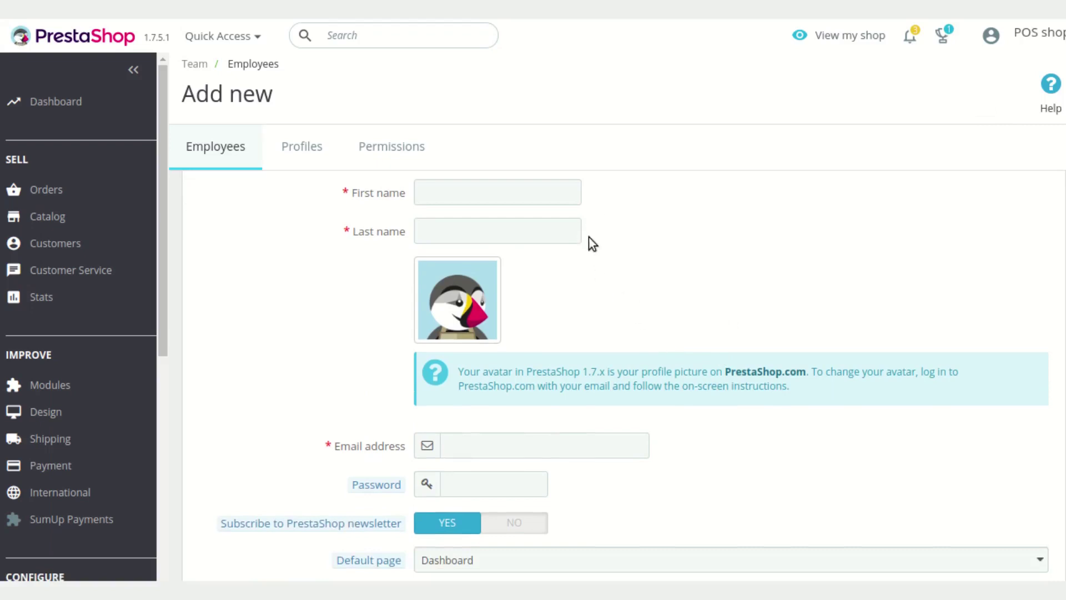
pyautogui.scroll(-2, 716, 420)
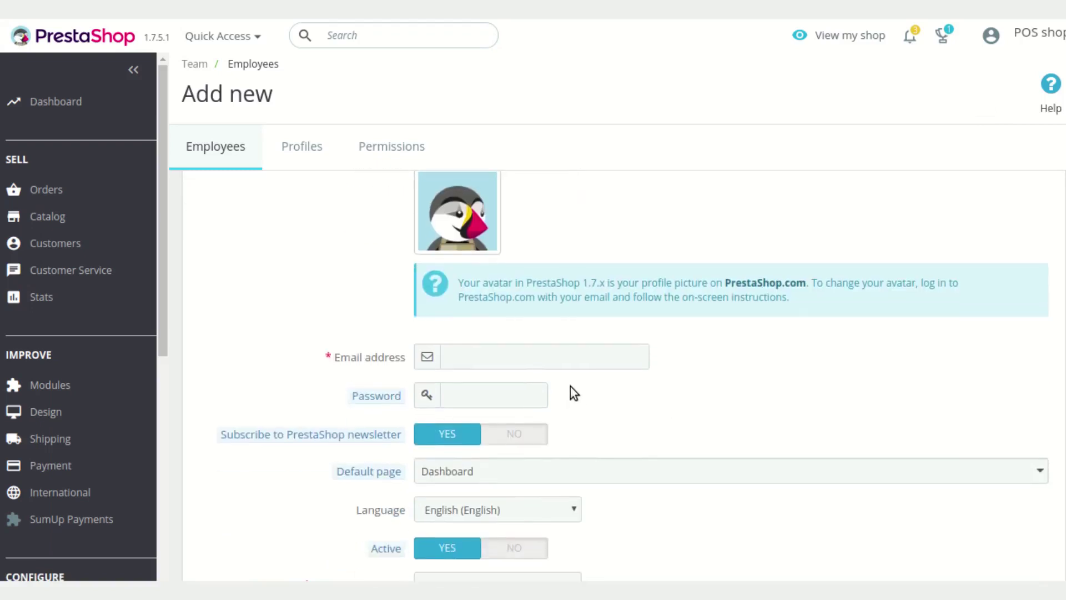
pyautogui.scroll(-2, 603, 401)
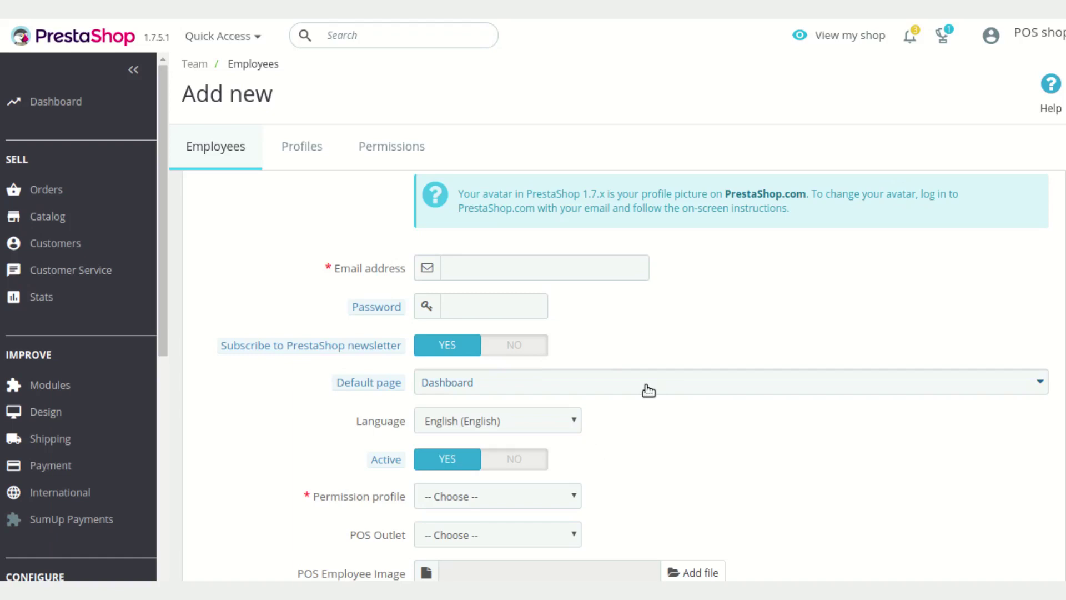
pyautogui.click(629, 387)
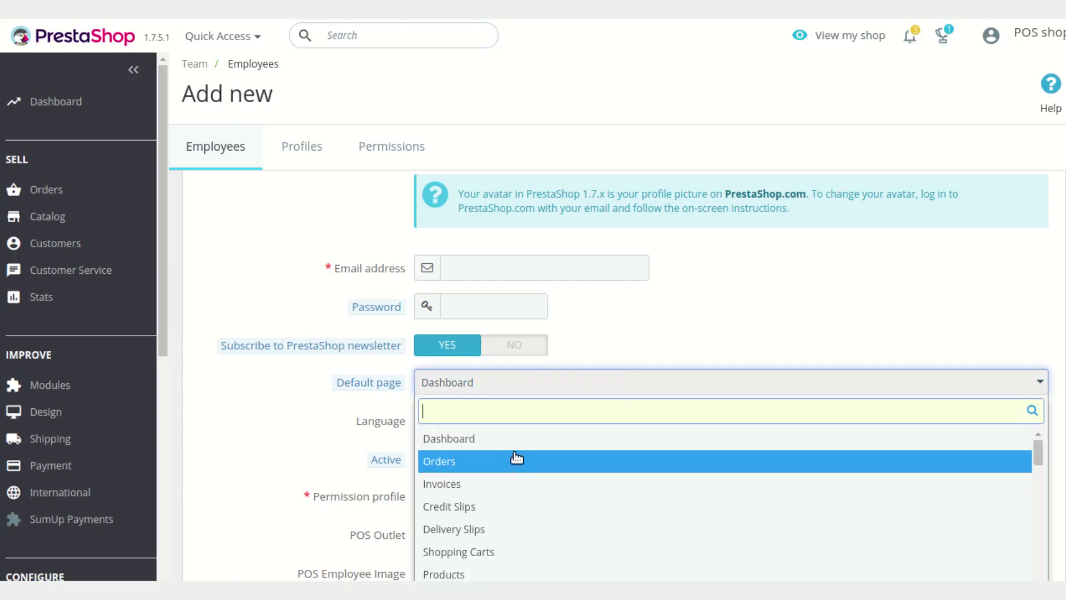
pyautogui.click(667, 345)
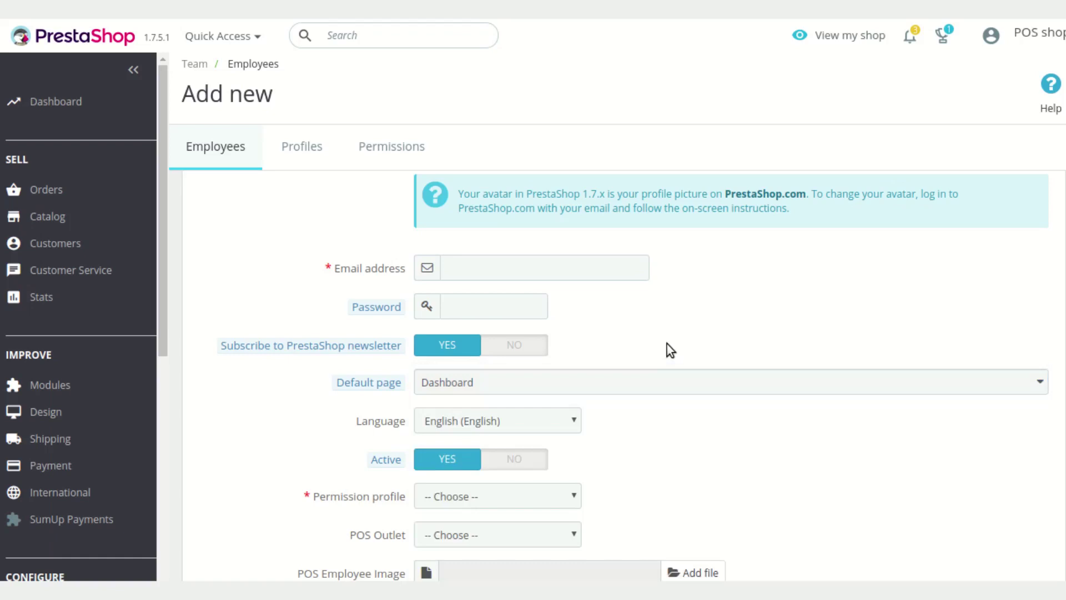
pyautogui.scroll(-2, 629, 448)
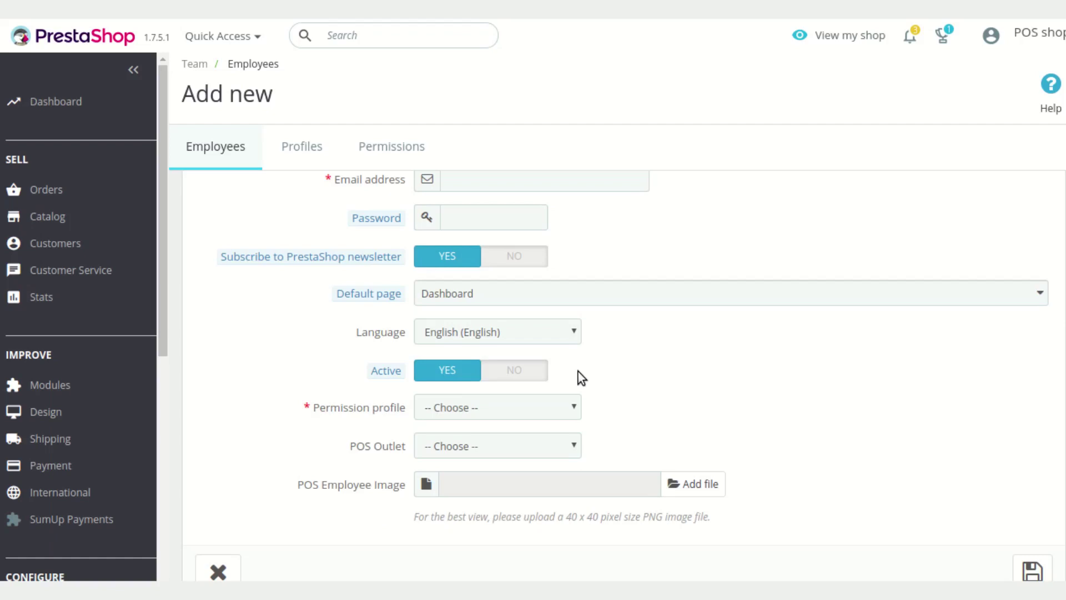
pyautogui.scroll(-1, 608, 371)
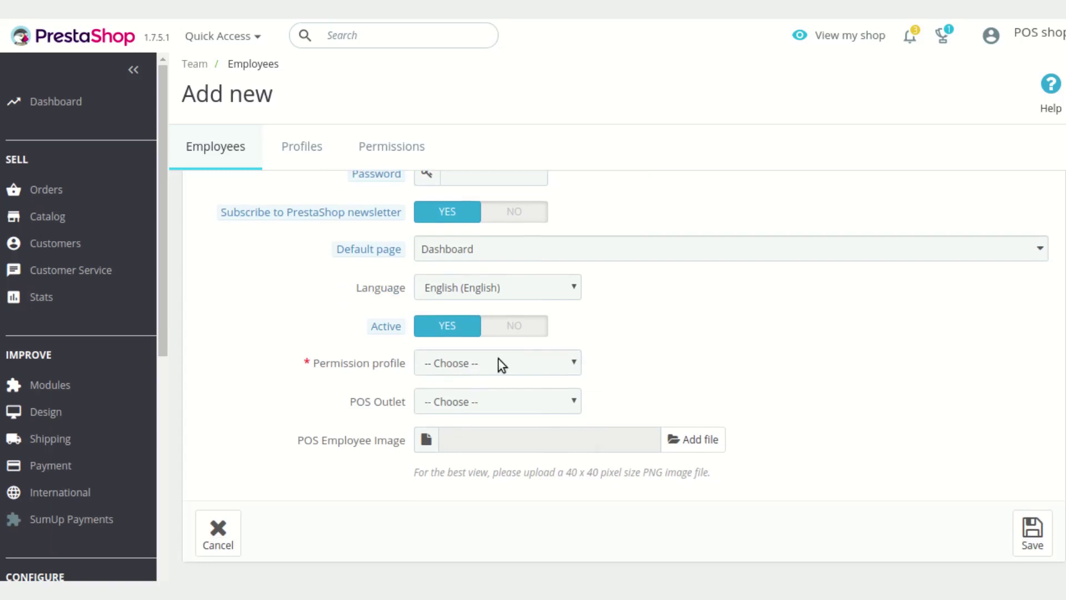
pyautogui.click(501, 364)
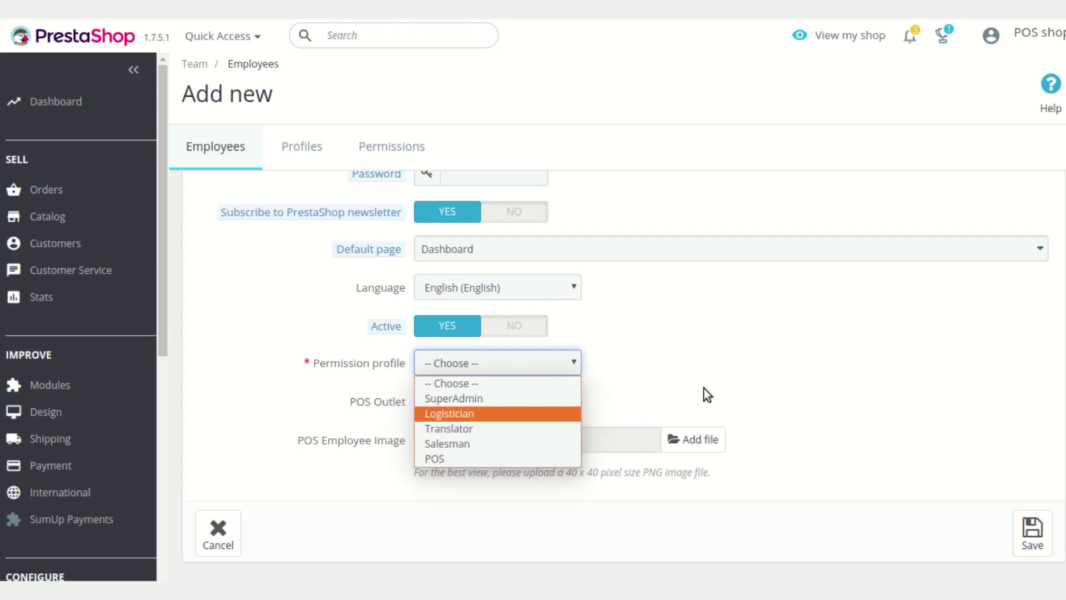
pyautogui.click(459, 460)
pyautogui.click(665, 395)
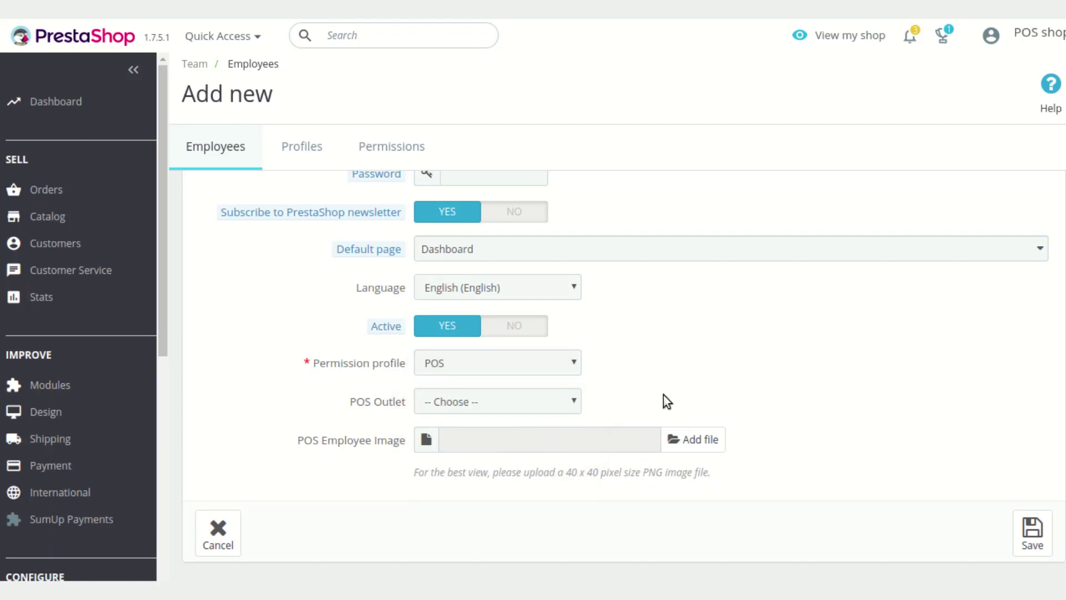
pyautogui.click(572, 404)
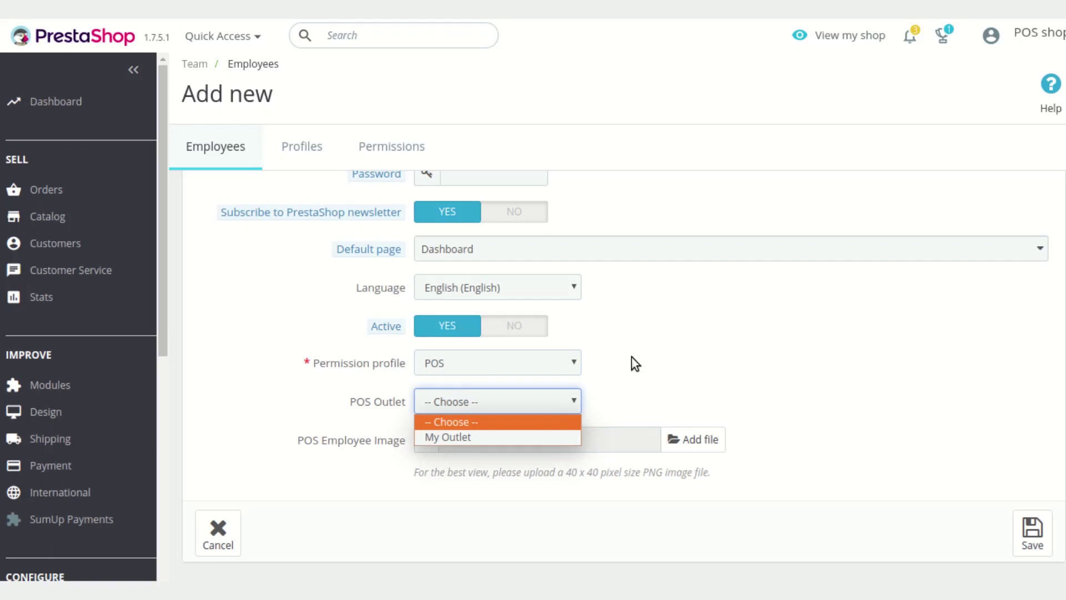
pyautogui.click(646, 362)
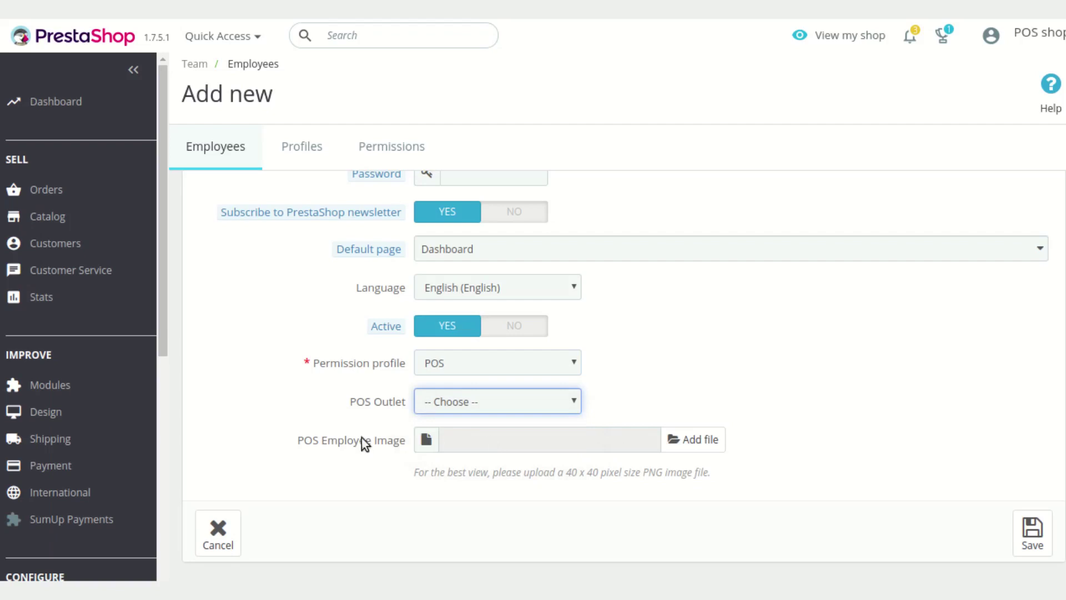
pyautogui.click(453, 411)
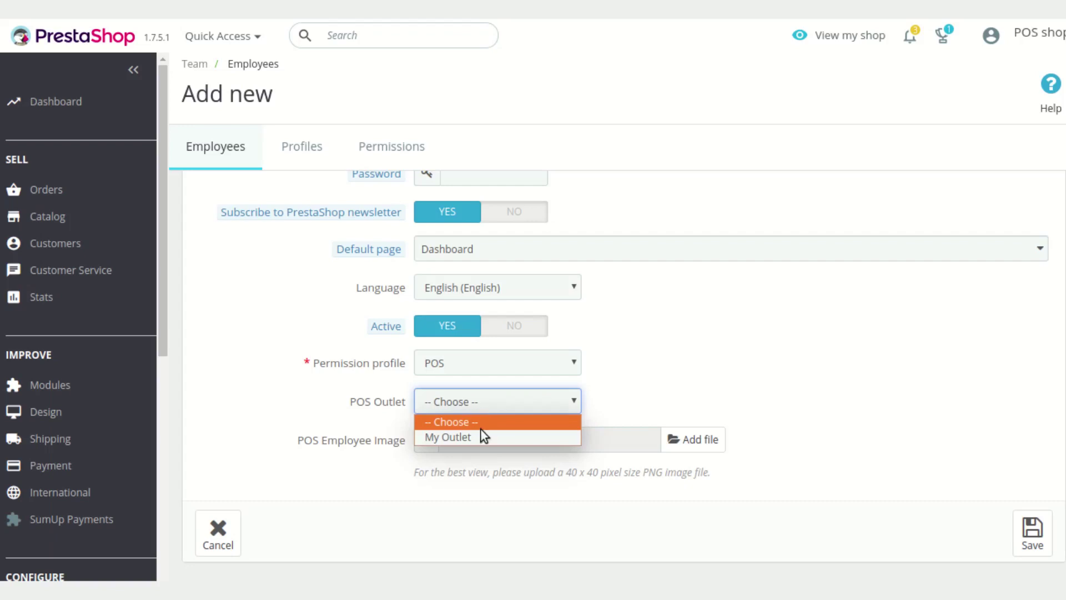
pyautogui.click(662, 394)
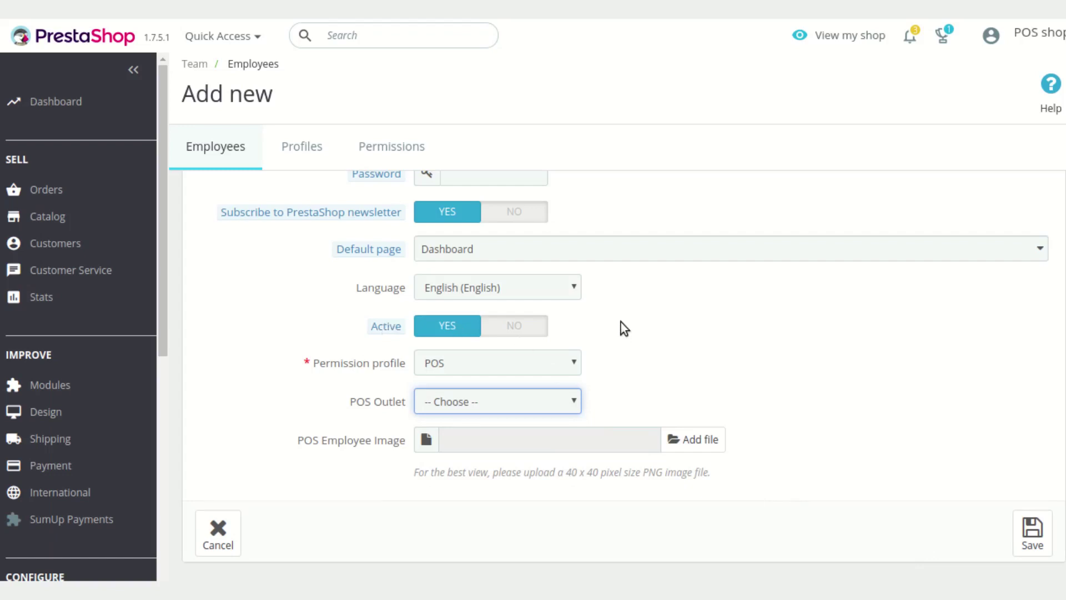
pyautogui.scroll(5, 621, 323)
pyautogui.scroll(-2, 798, 383)
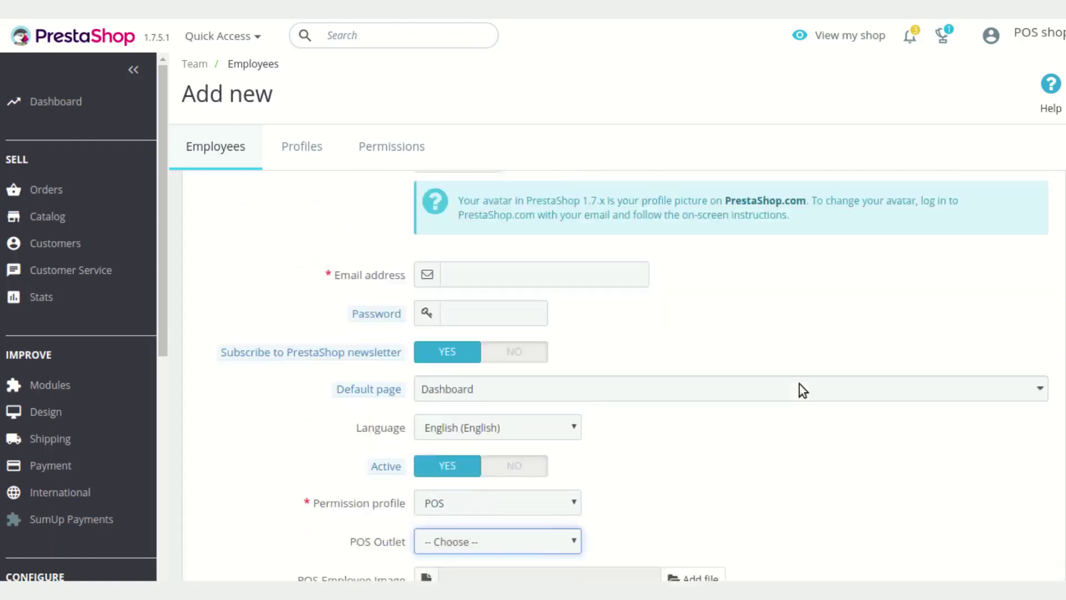
pyautogui.scroll(-3, 799, 383)
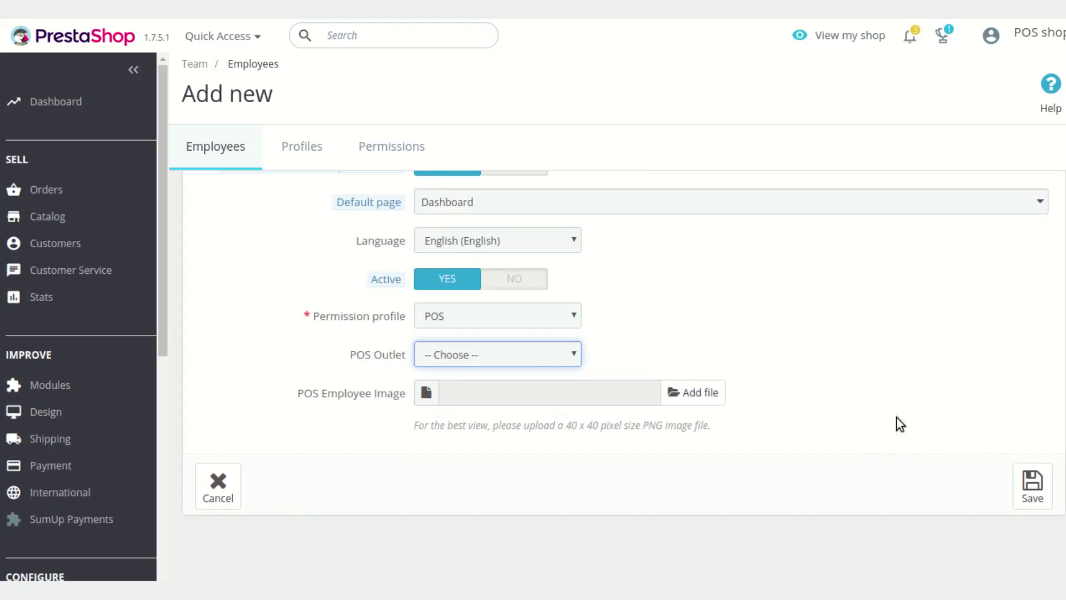
pyautogui.click(236, 153)
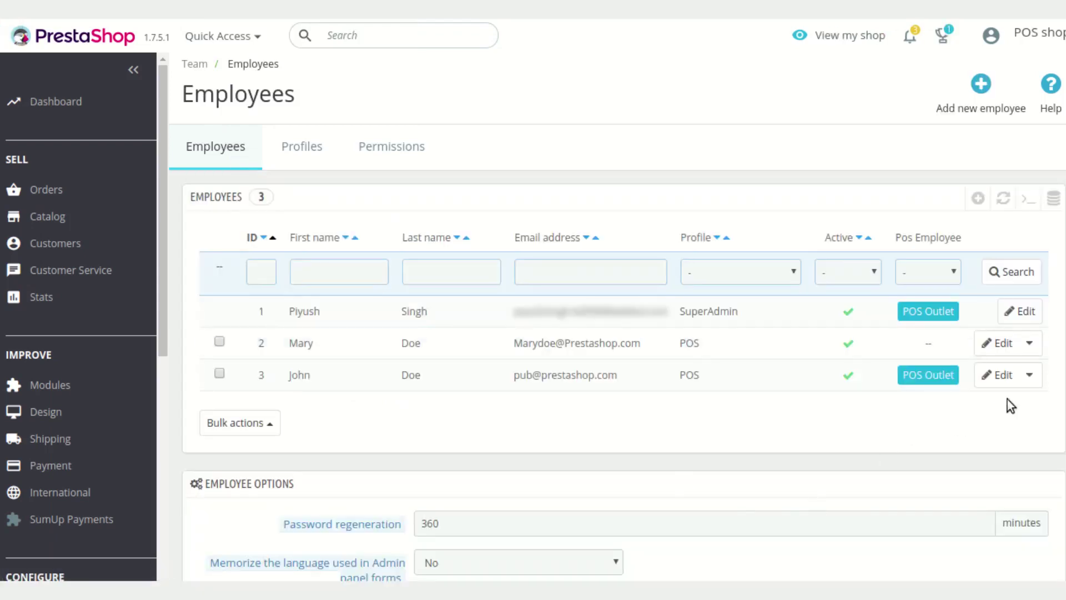
pyautogui.click(999, 376)
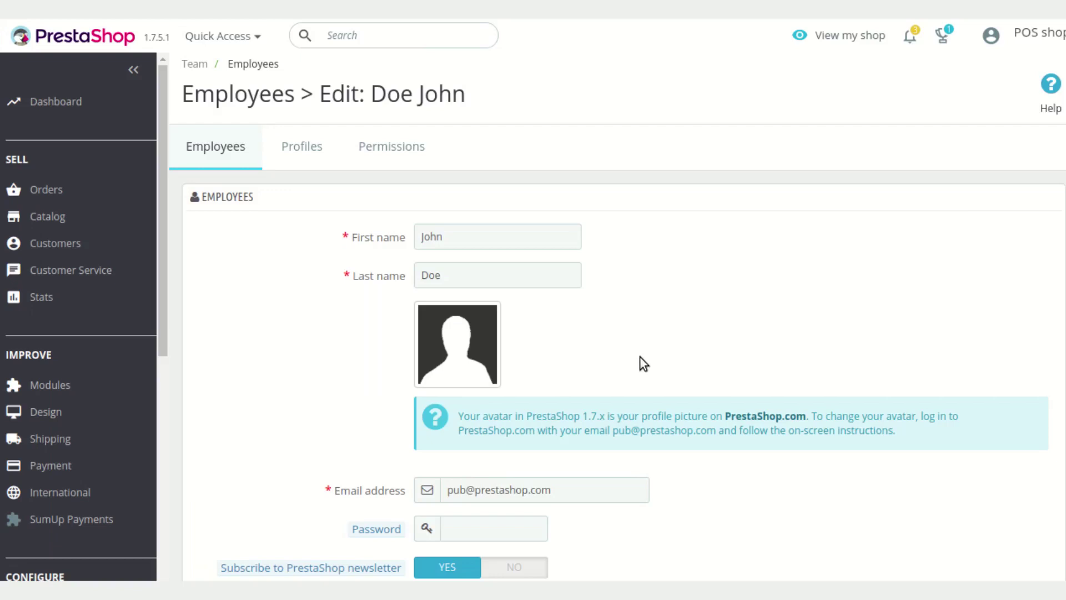
# Confirm the third employee has the POS permission profile and My Outlet, then focus the login email field
pyautogui.scroll(-3, 543, 274)
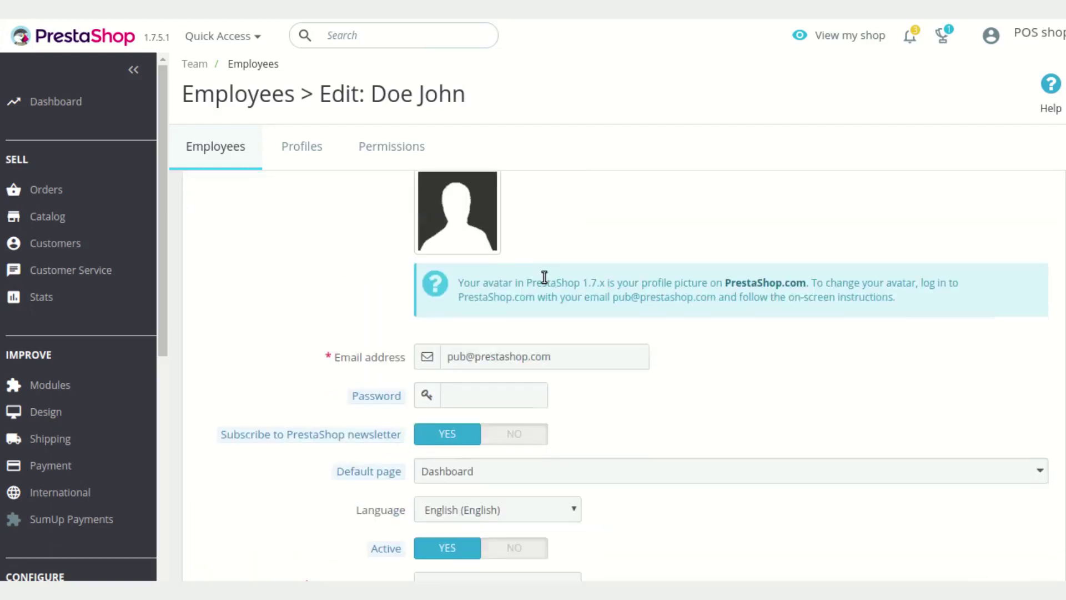
pyautogui.scroll(-1, 682, 356)
pyautogui.scroll(-3, 682, 356)
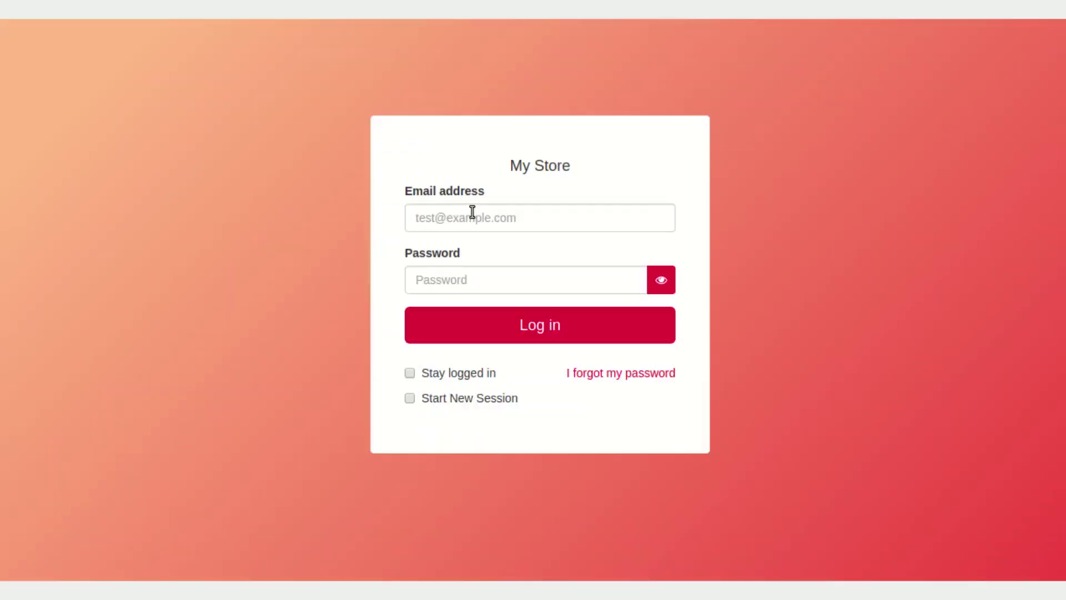
pyautogui.click(472, 218)
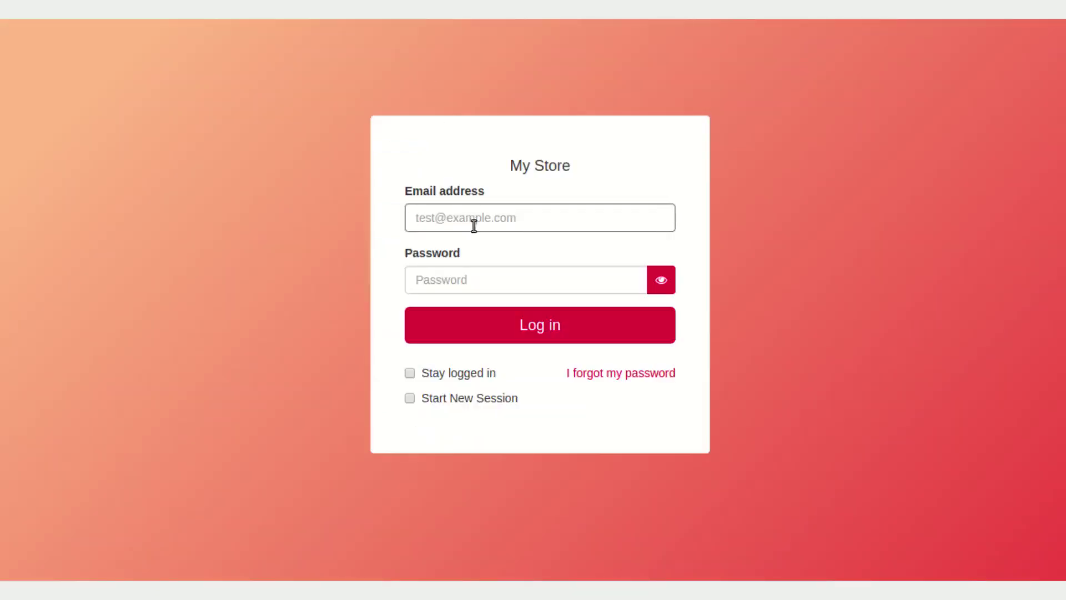
# Sign in to the My Store POS with the employee's email and password
pyautogui.press('Tab')
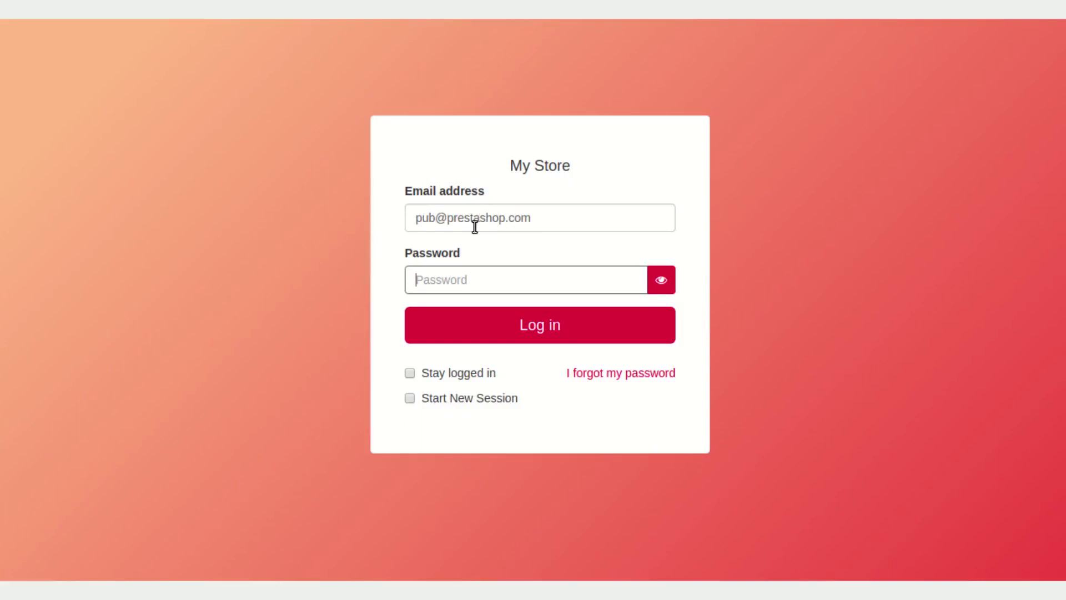
pyautogui.write('012345678')
pyautogui.click(473, 326)
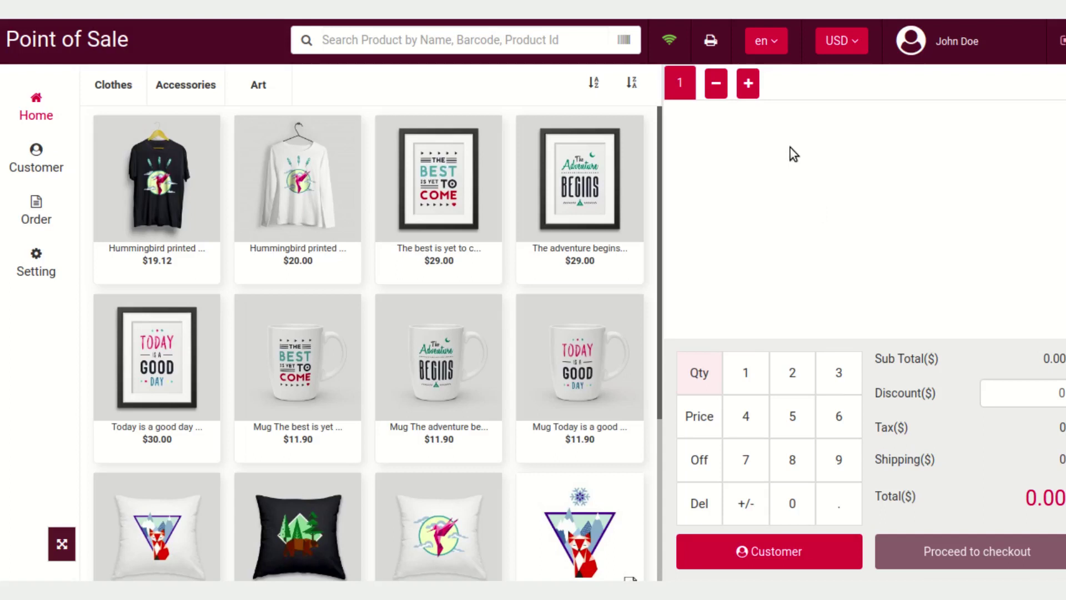
pyautogui.click(776, 51)
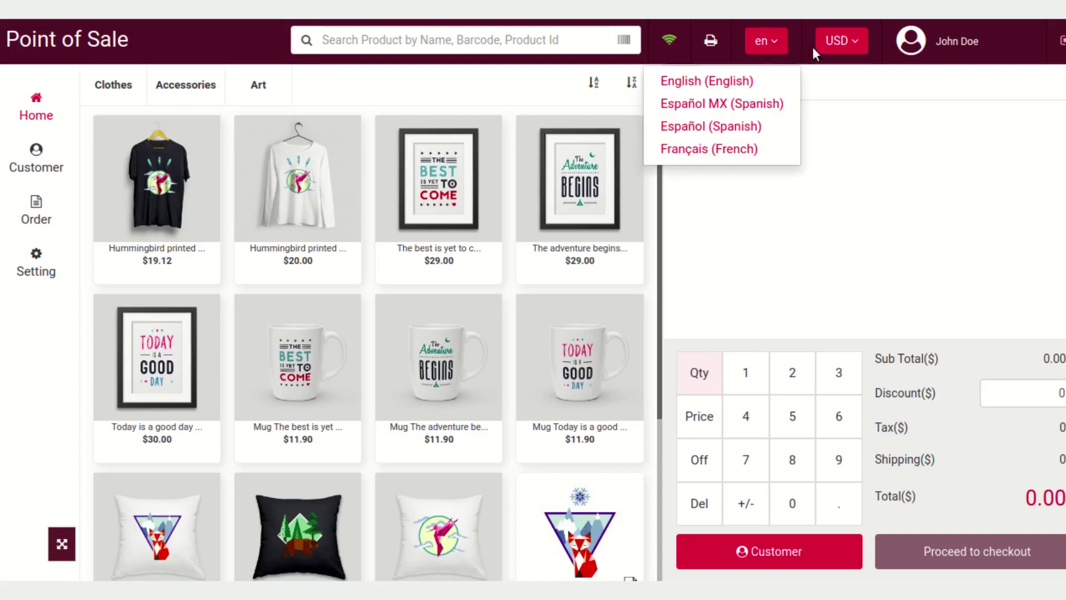
pyautogui.click(841, 49)
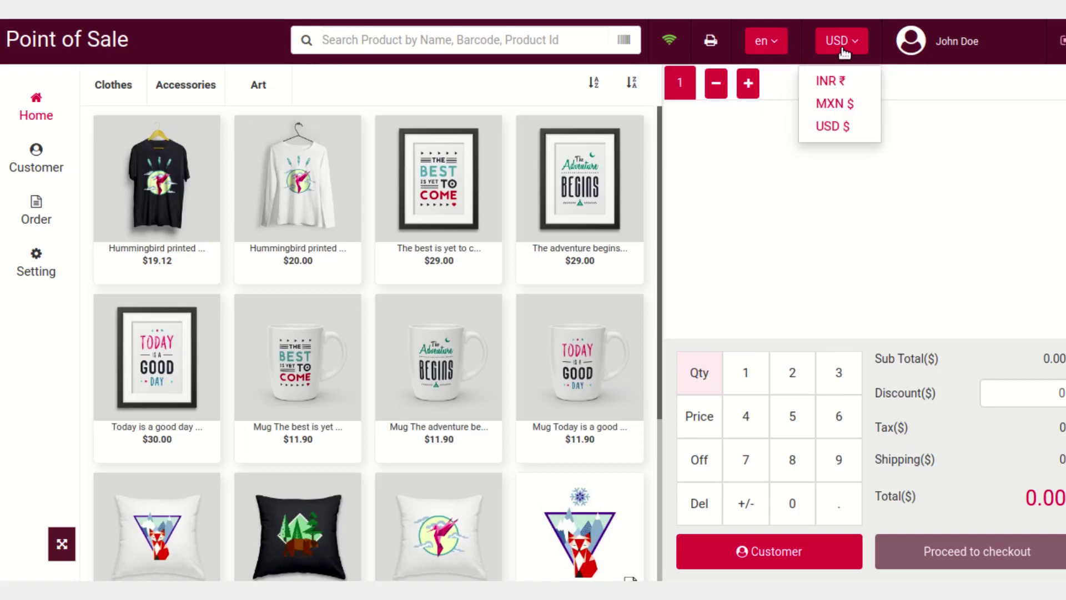
pyautogui.click(773, 49)
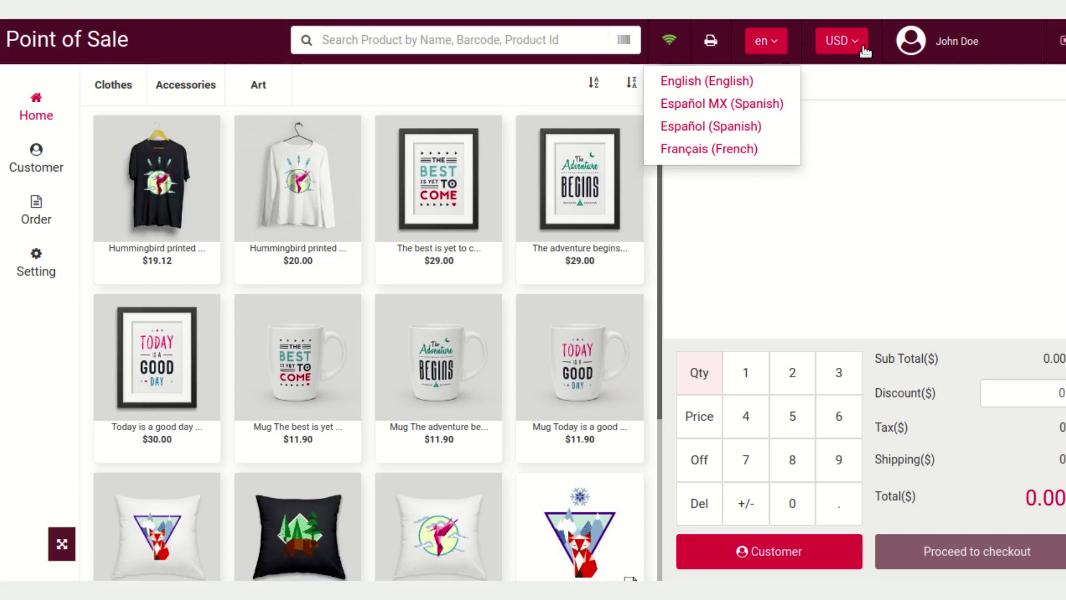
pyautogui.click(887, 228)
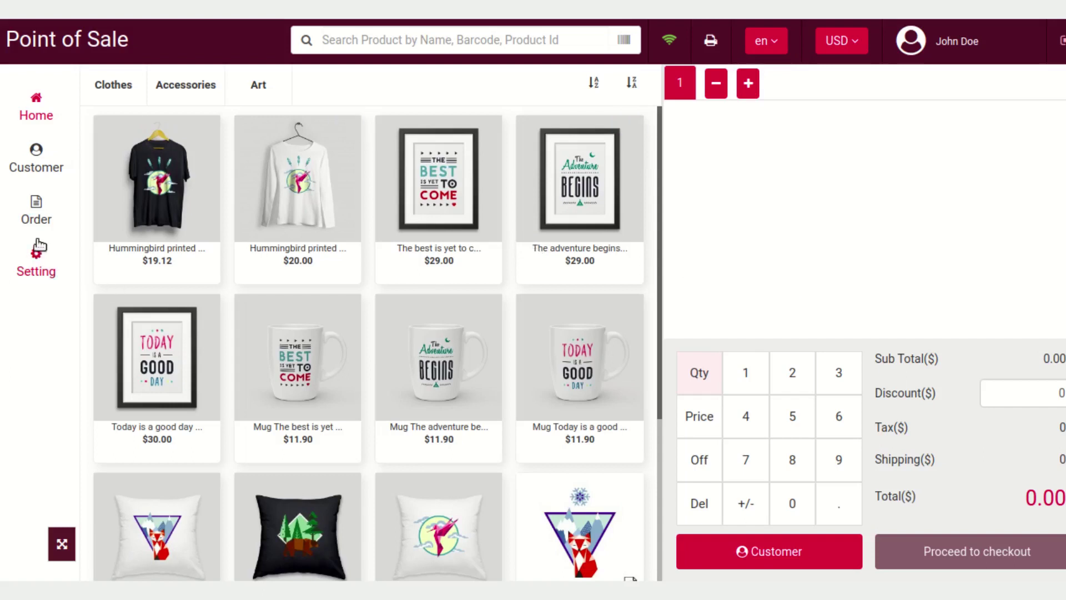
# Show the Customer page listing the eight existing customers beside the address panel
pyautogui.click(49, 177)
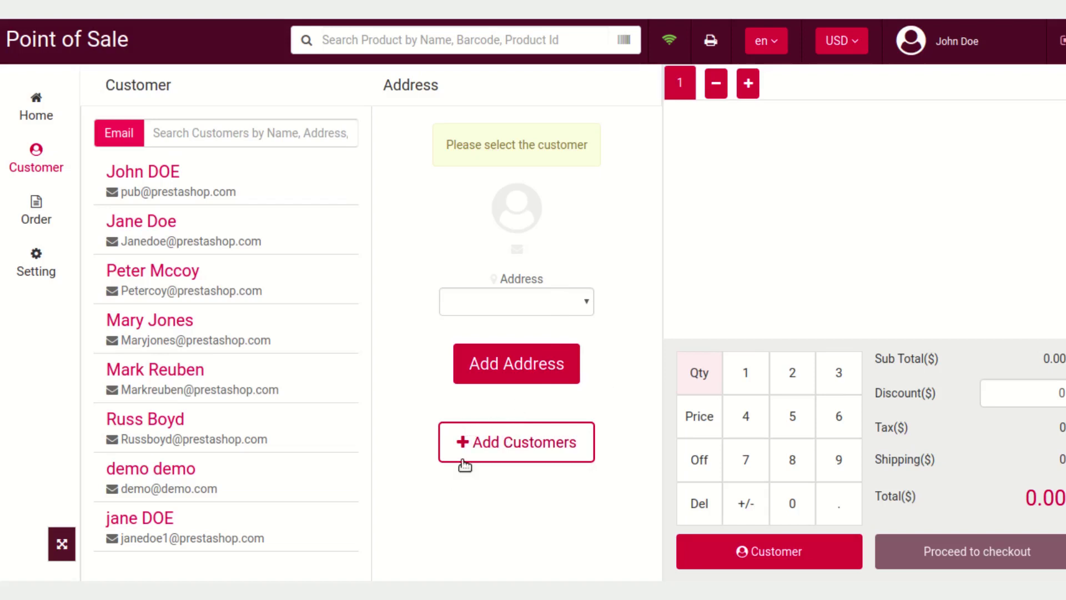
# Bring up the blank Add Customer form and look through it down to Save and back
pyautogui.click(469, 447)
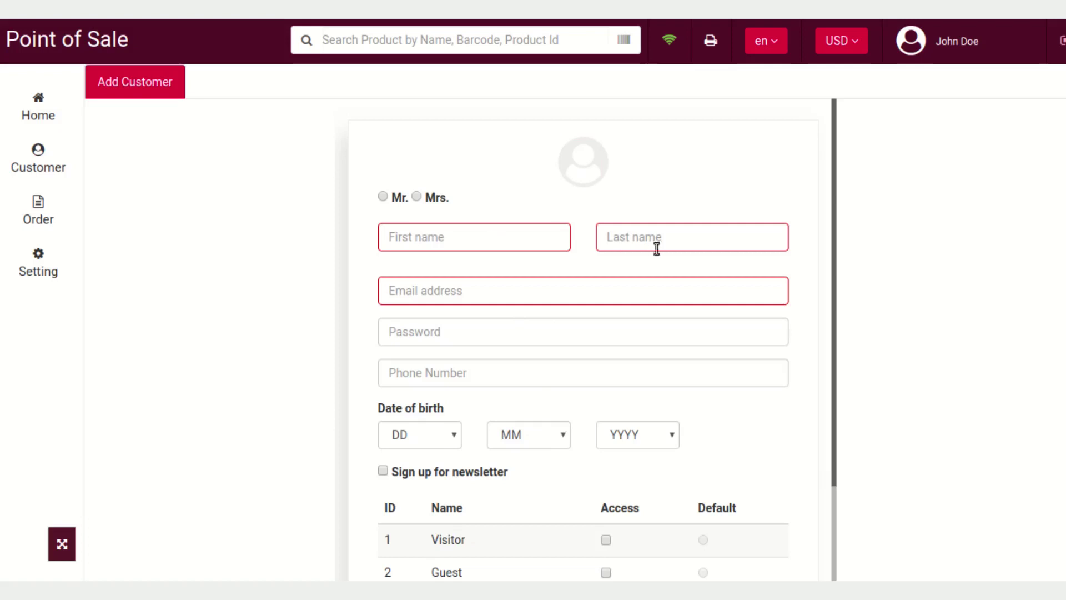
pyautogui.scroll(-2, 650, 335)
pyautogui.scroll(-2, 663, 327)
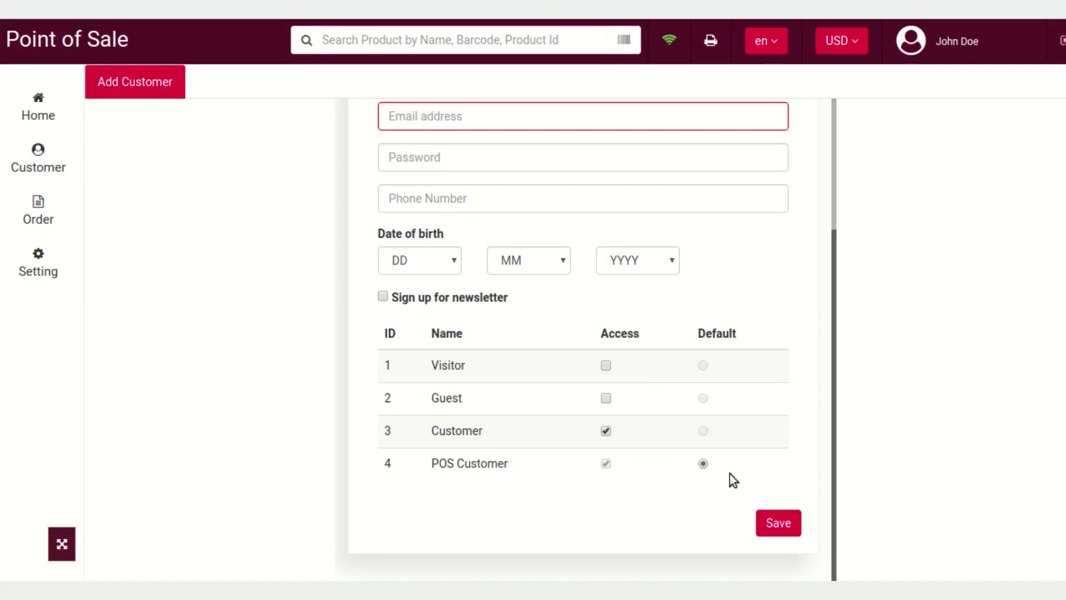
pyautogui.scroll(3, 728, 473)
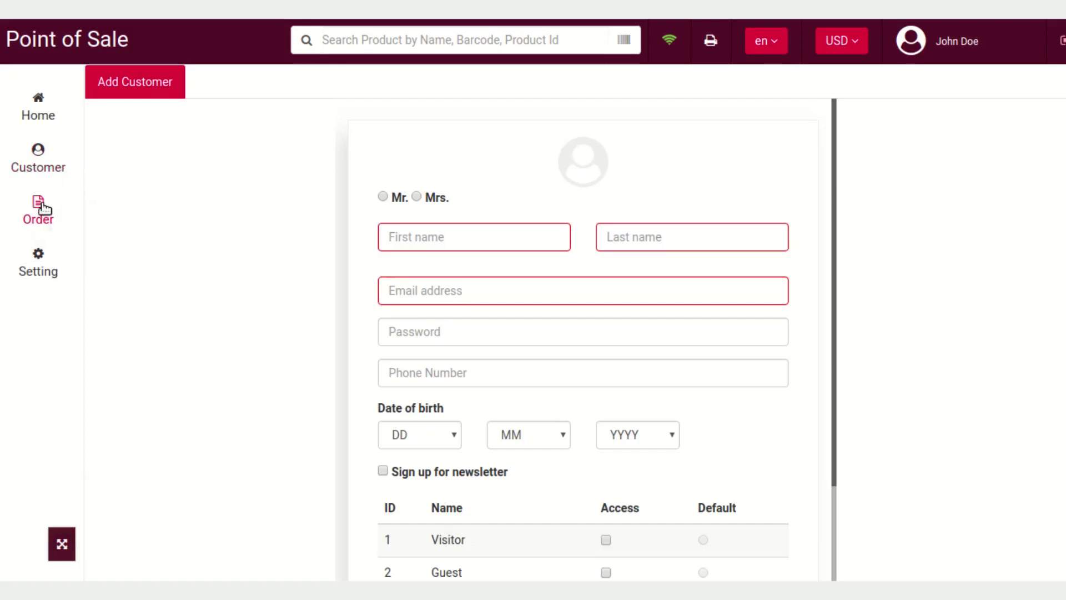
# Select the first listed customer for the sale and set their address to My Address
pyautogui.click(47, 167)
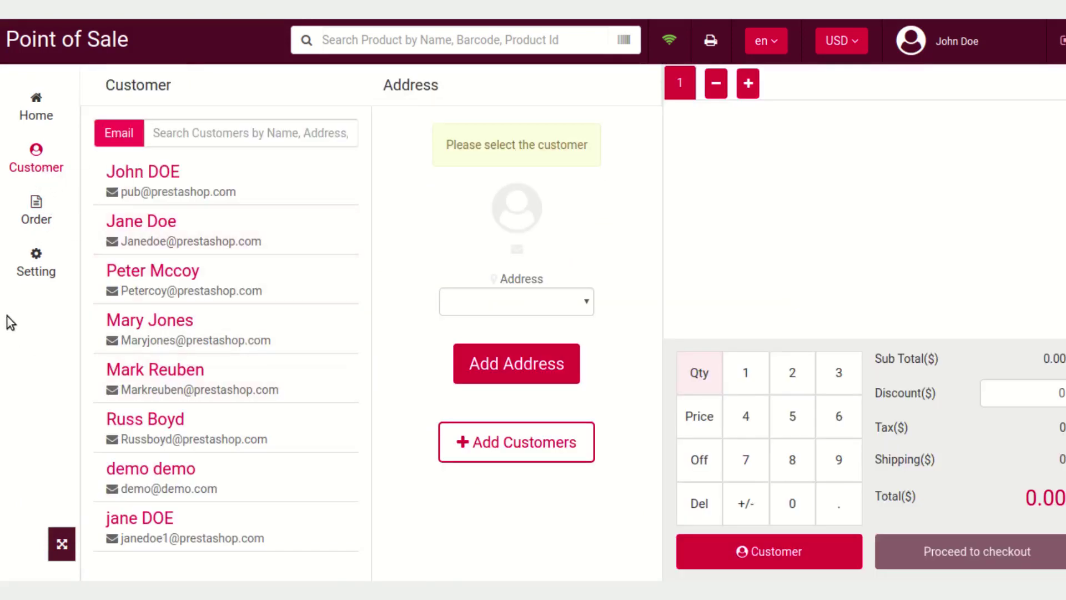
pyautogui.click(561, 303)
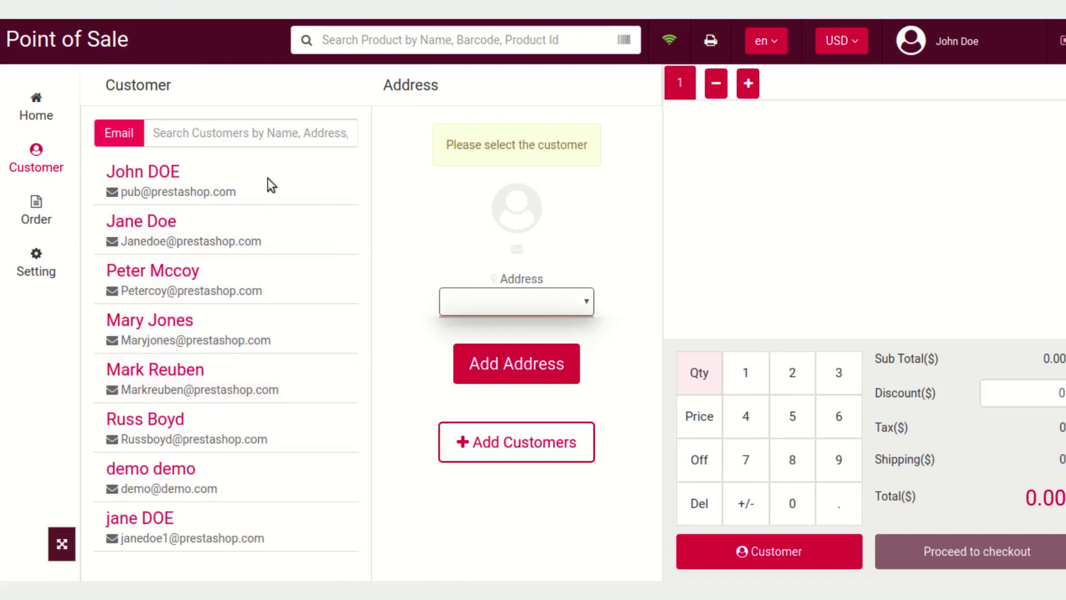
pyautogui.click(245, 183)
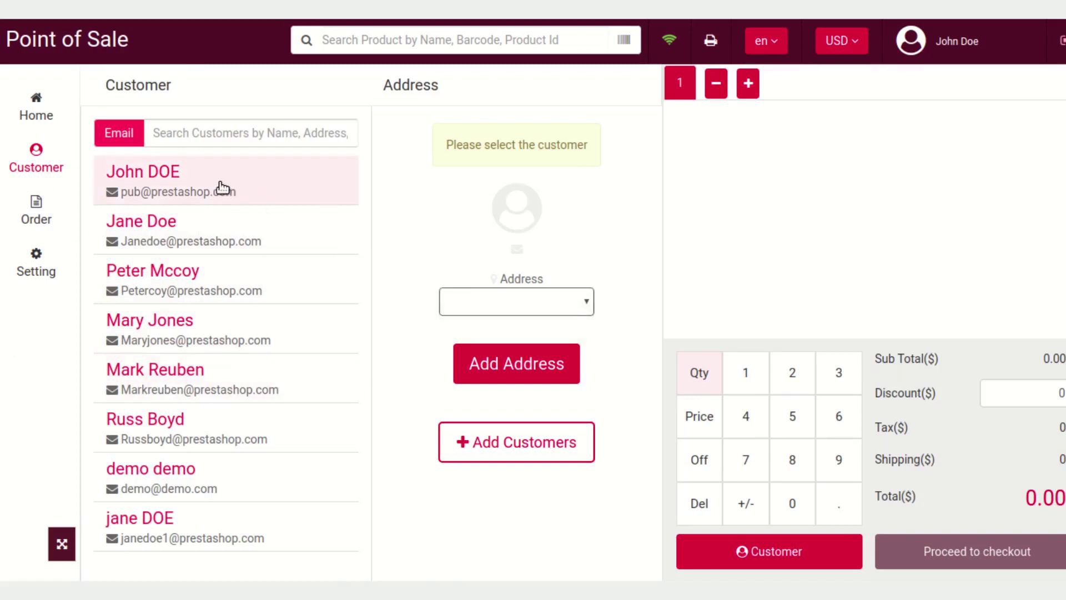
pyautogui.click(534, 273)
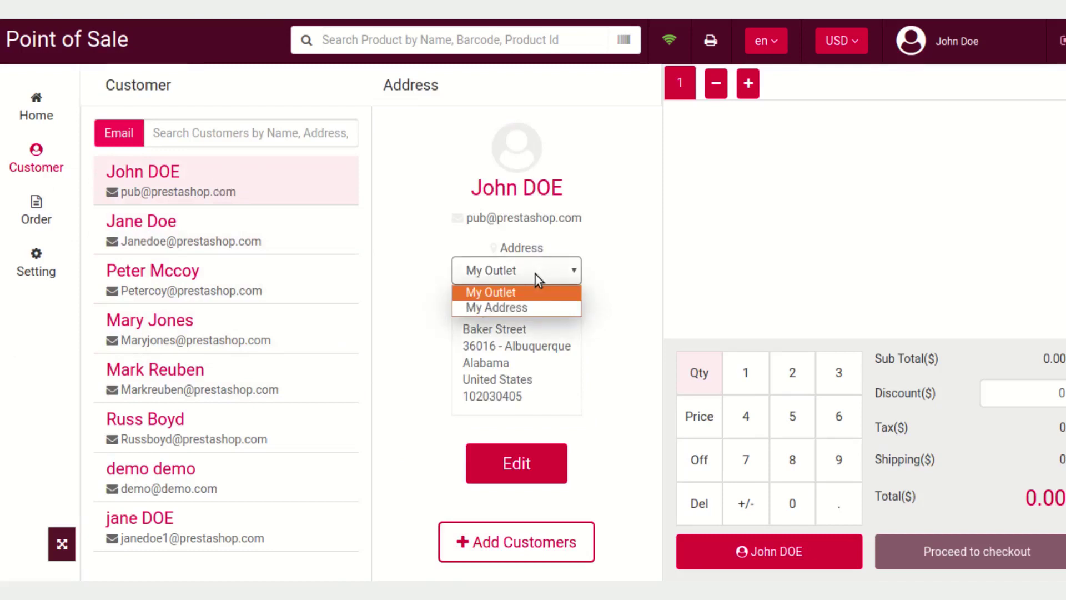
pyautogui.click(529, 307)
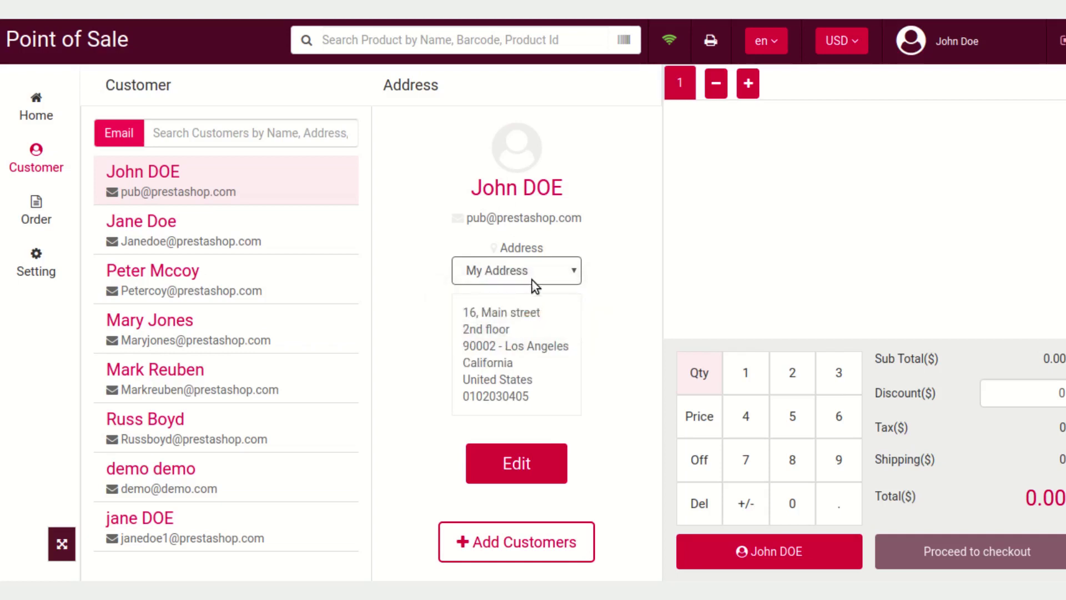
pyautogui.click(532, 284)
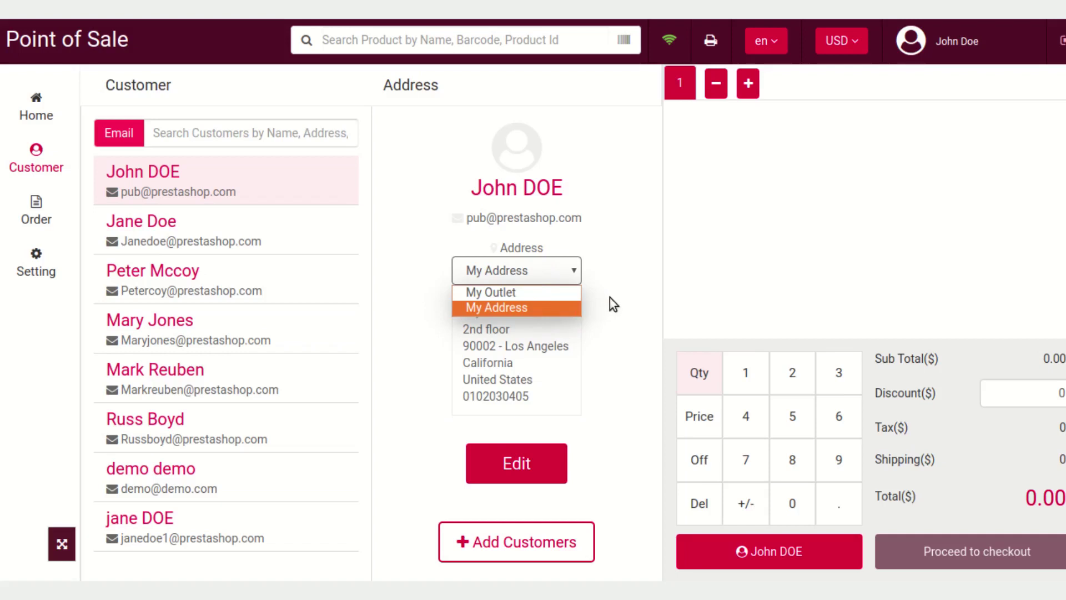
pyautogui.click(610, 297)
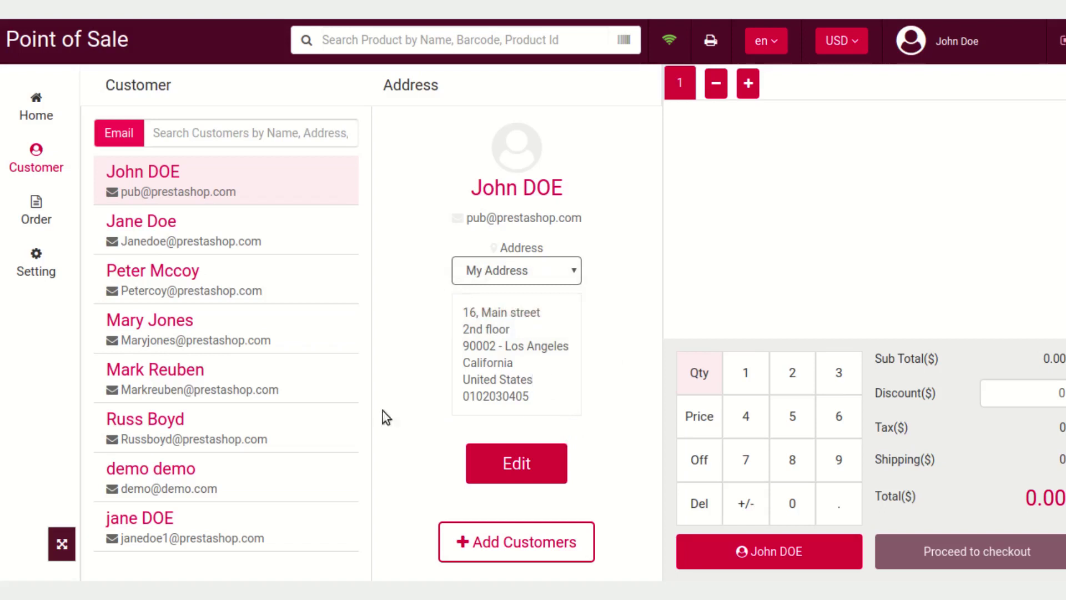
# Review the empty Order history and the Setting page, then return to the Home catalogue
pyautogui.click(61, 228)
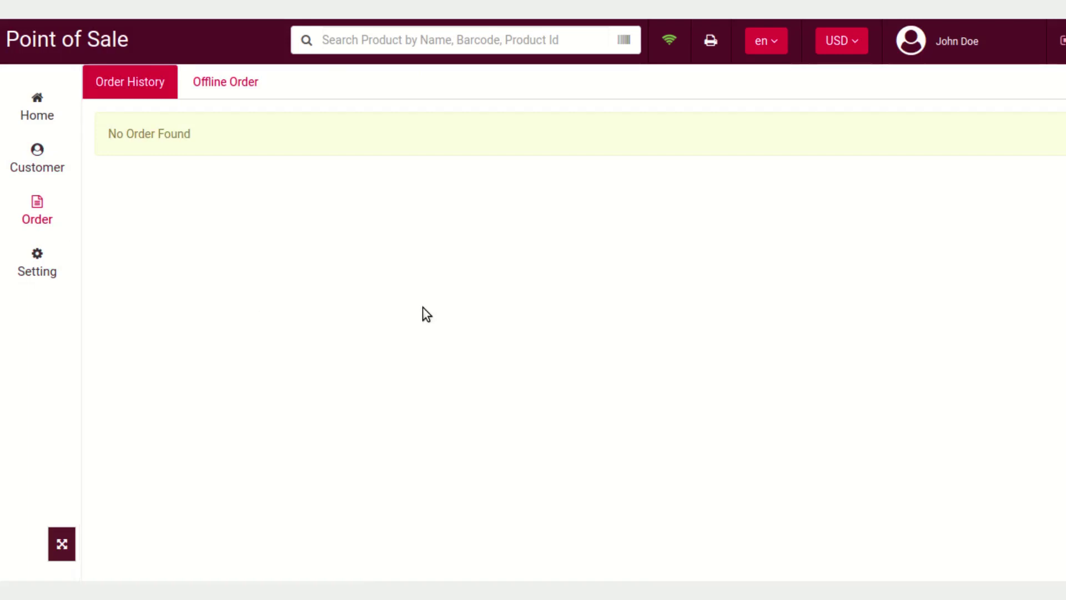
pyautogui.click(50, 266)
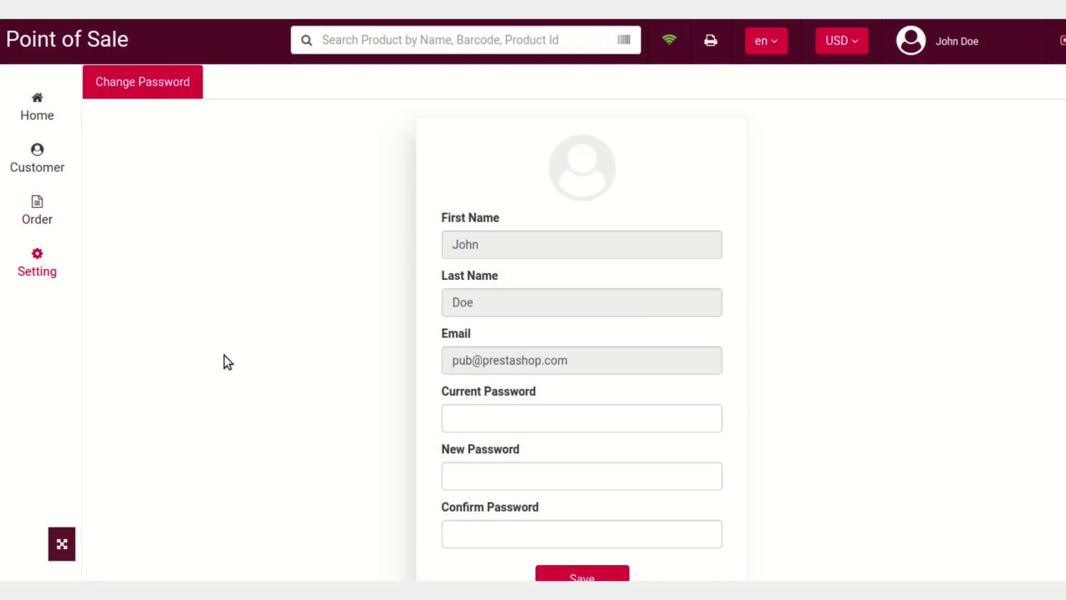
pyautogui.scroll(-1, 224, 356)
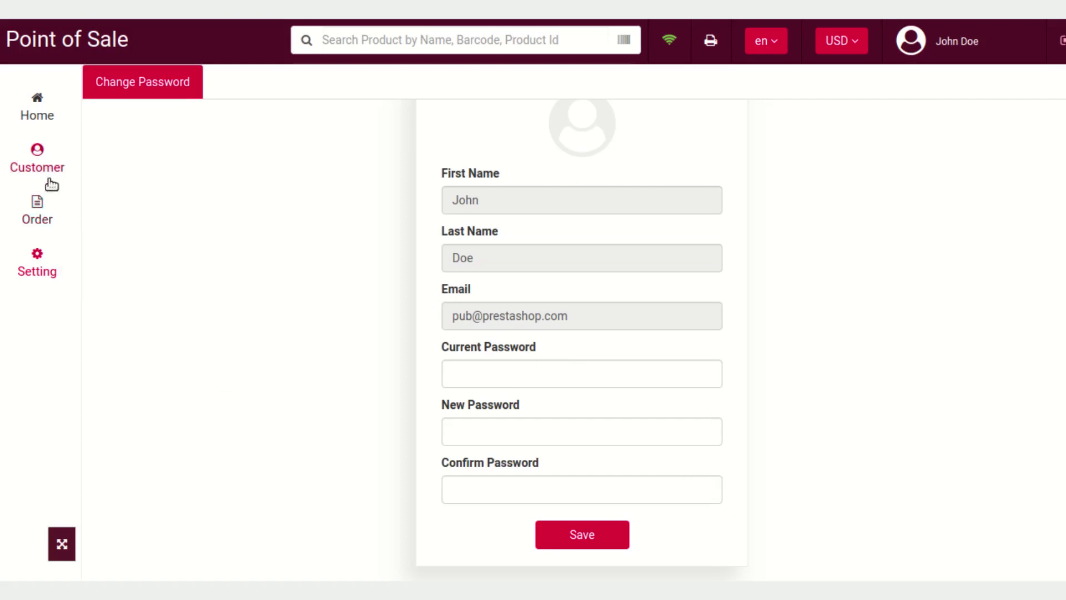
pyautogui.click(38, 126)
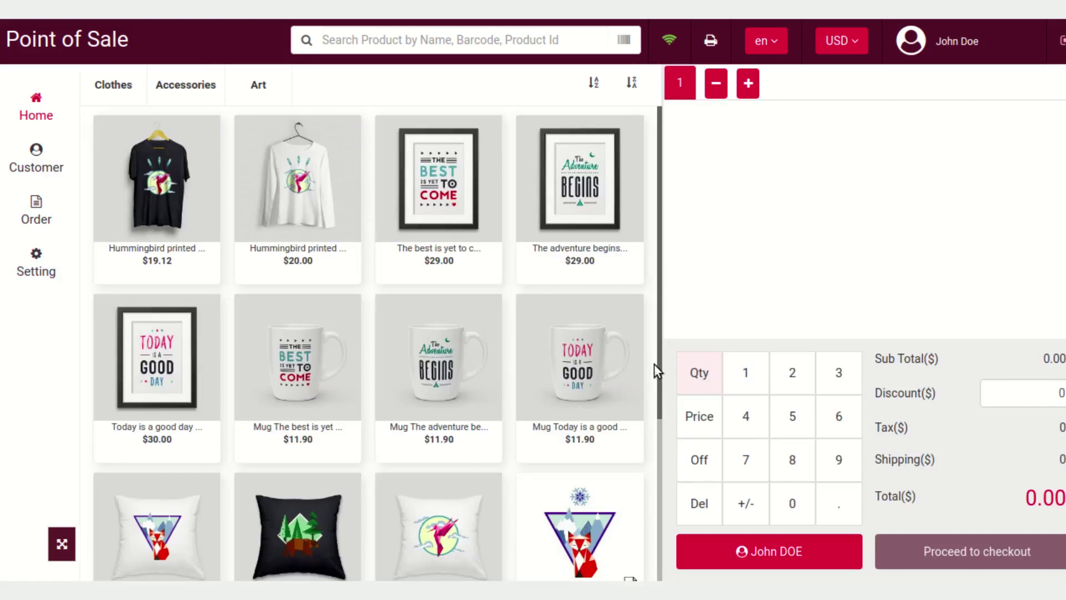
# Add one Hummingbird printed t-shirt, size L in Black, to the cart (19.12) and proceed to checkout
pyautogui.click(127, 173)
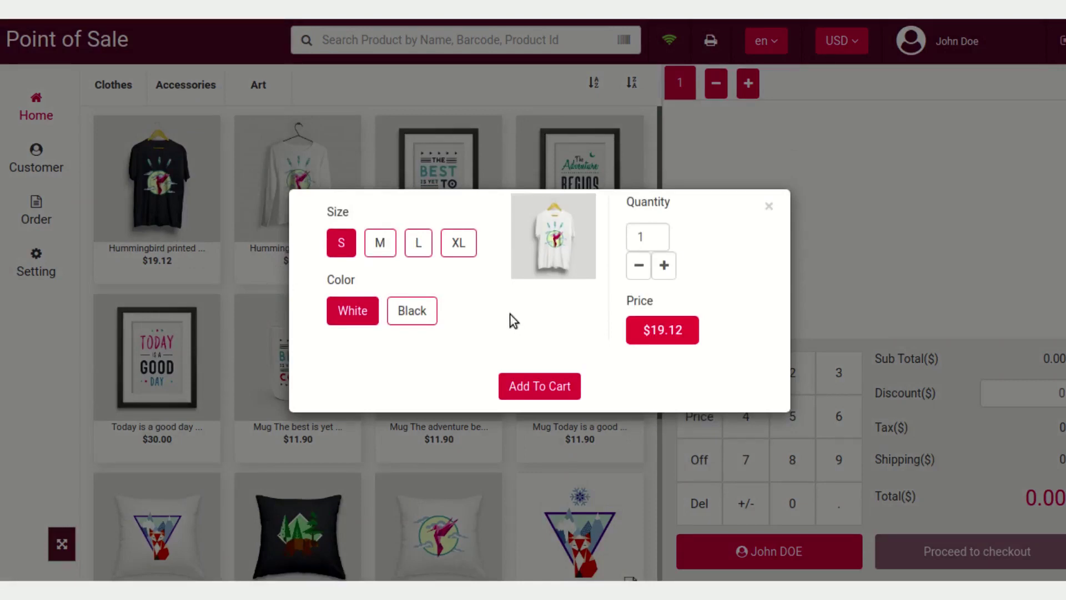
pyautogui.click(419, 244)
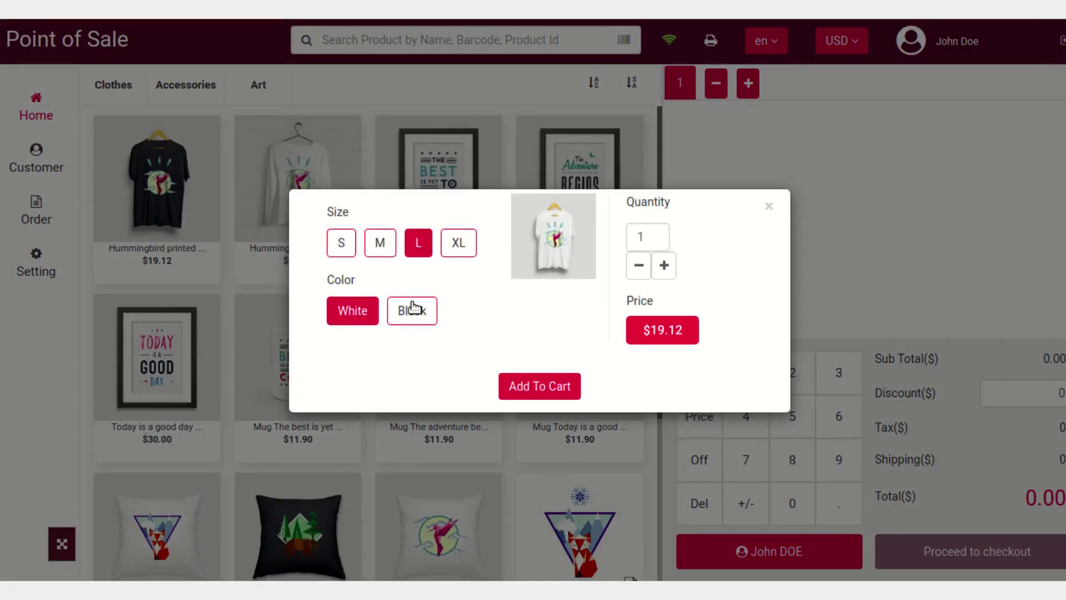
pyautogui.click(412, 309)
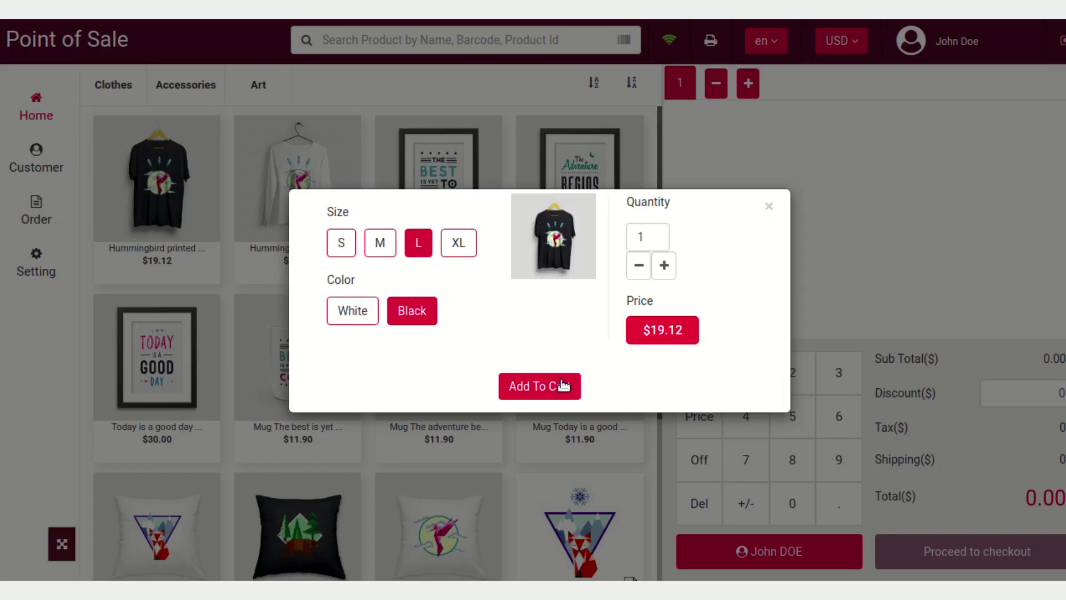
pyautogui.click(562, 385)
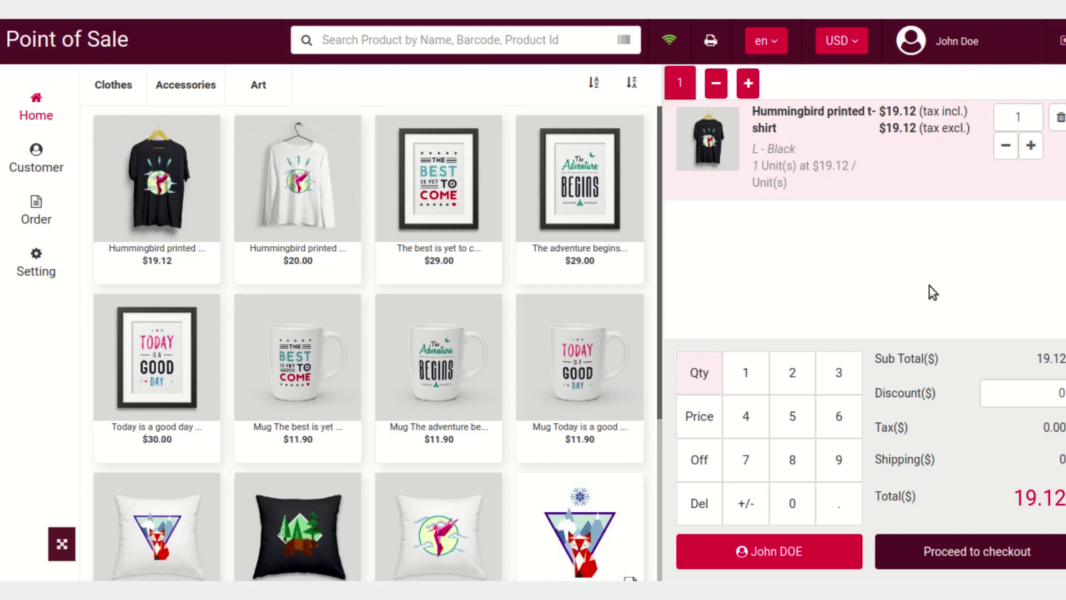
pyautogui.click(994, 560)
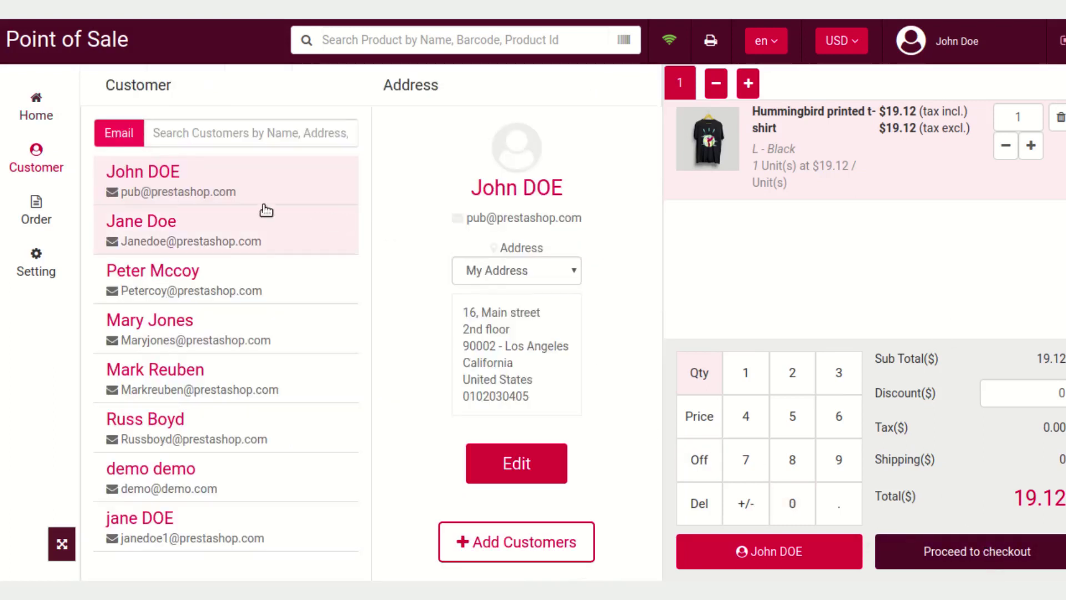
# Switch the customer's address to My Outlet and continue to the Payment page with $19.12 remaining
pyautogui.click(544, 274)
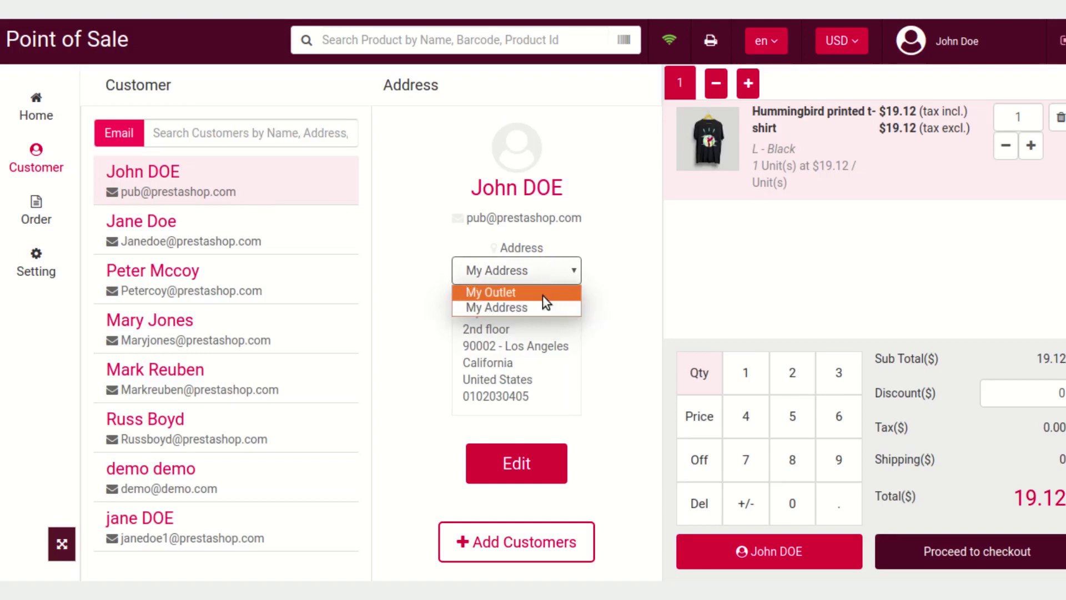
pyautogui.click(542, 295)
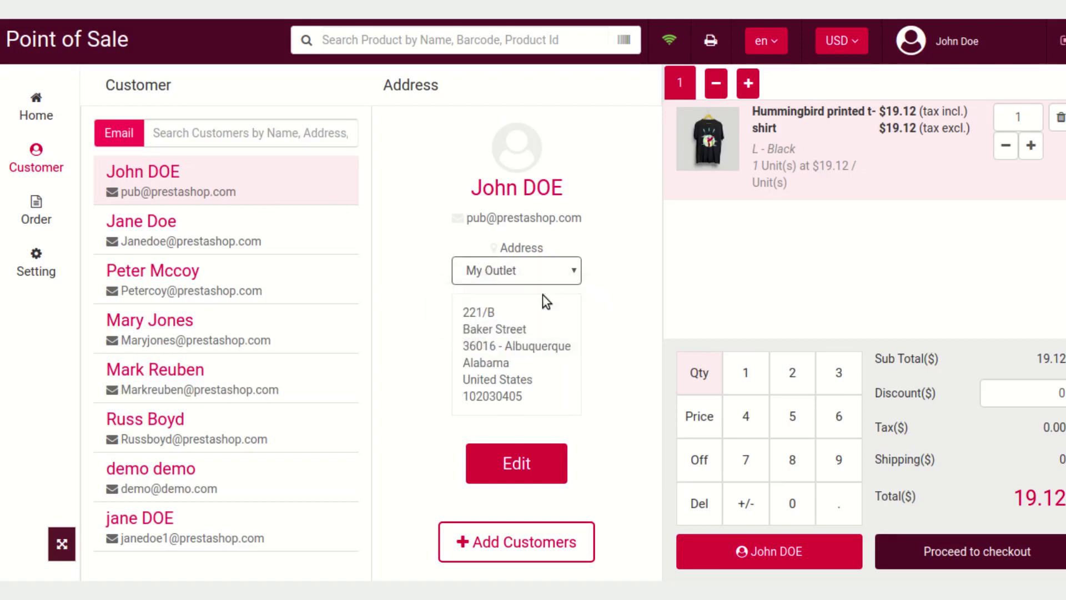
pyautogui.click(609, 278)
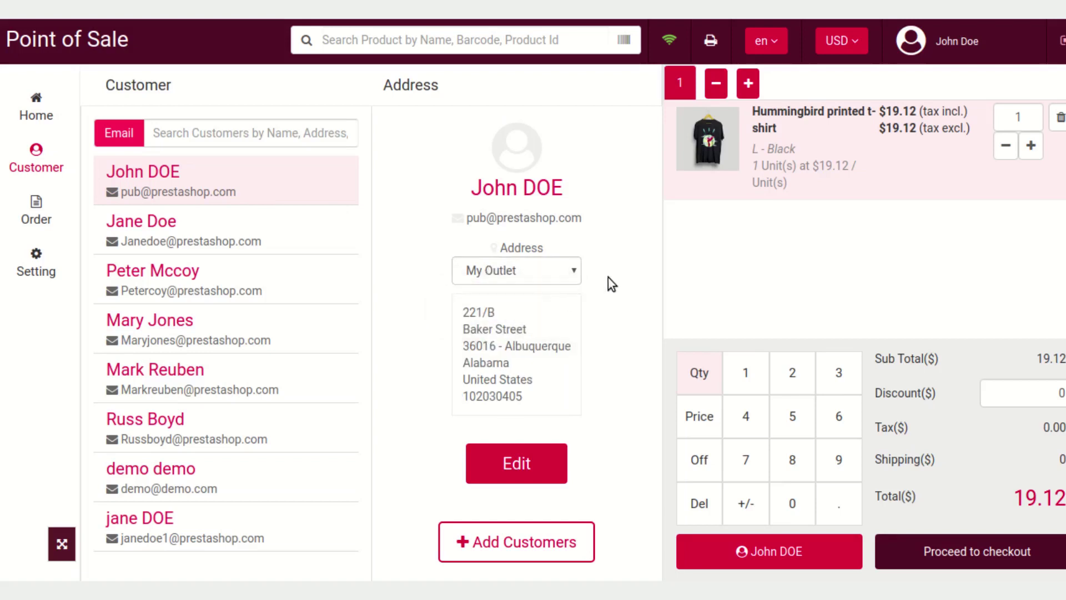
pyautogui.click(1003, 554)
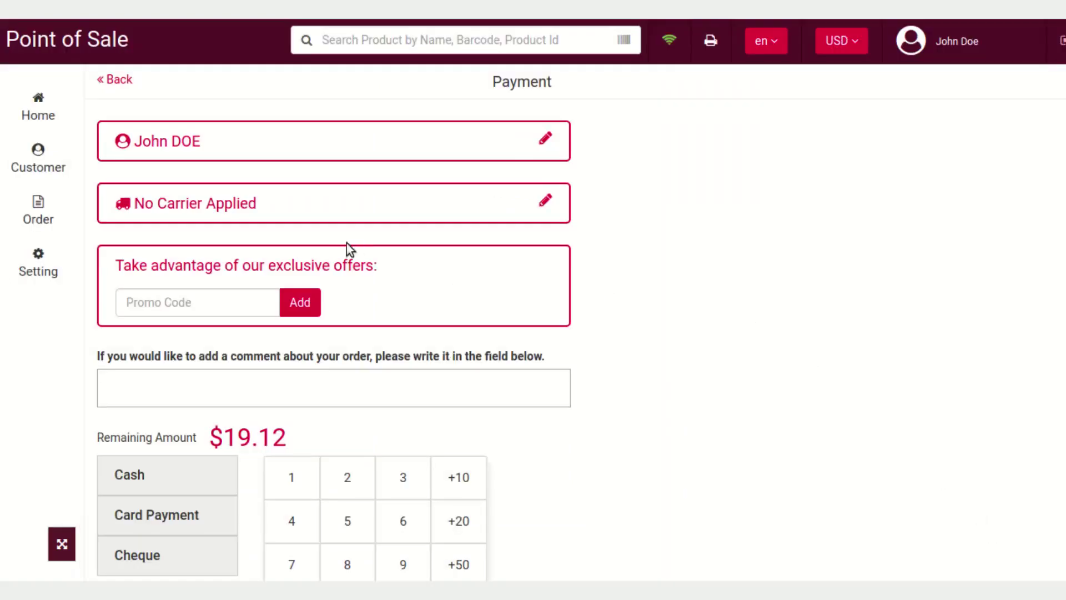
# Choose the free POS Carrier ($0.00) as shipping and continue back to payment
pyautogui.click(347, 204)
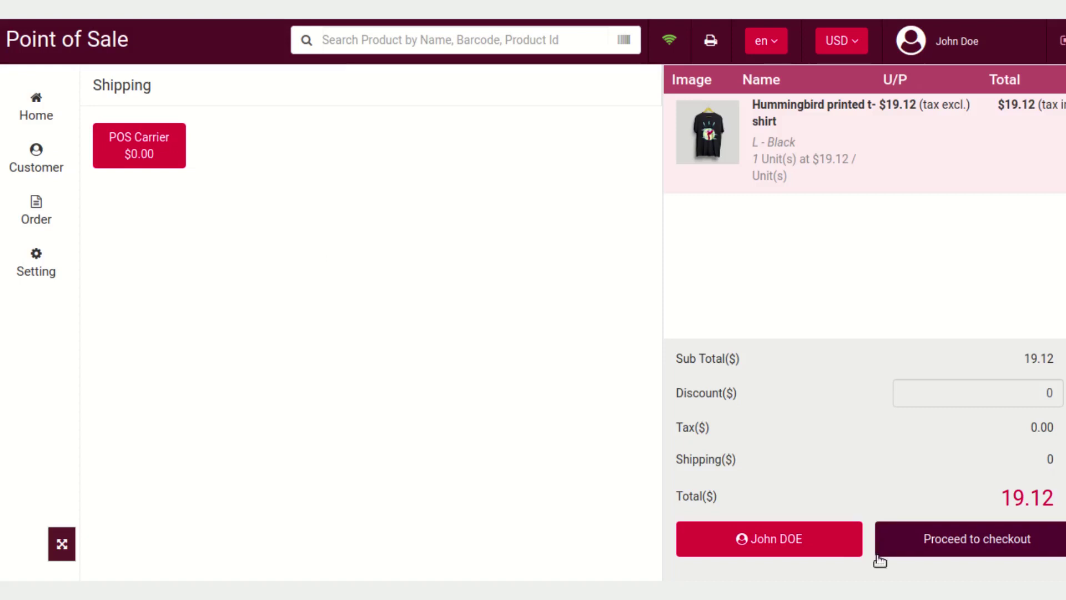
pyautogui.click(965, 542)
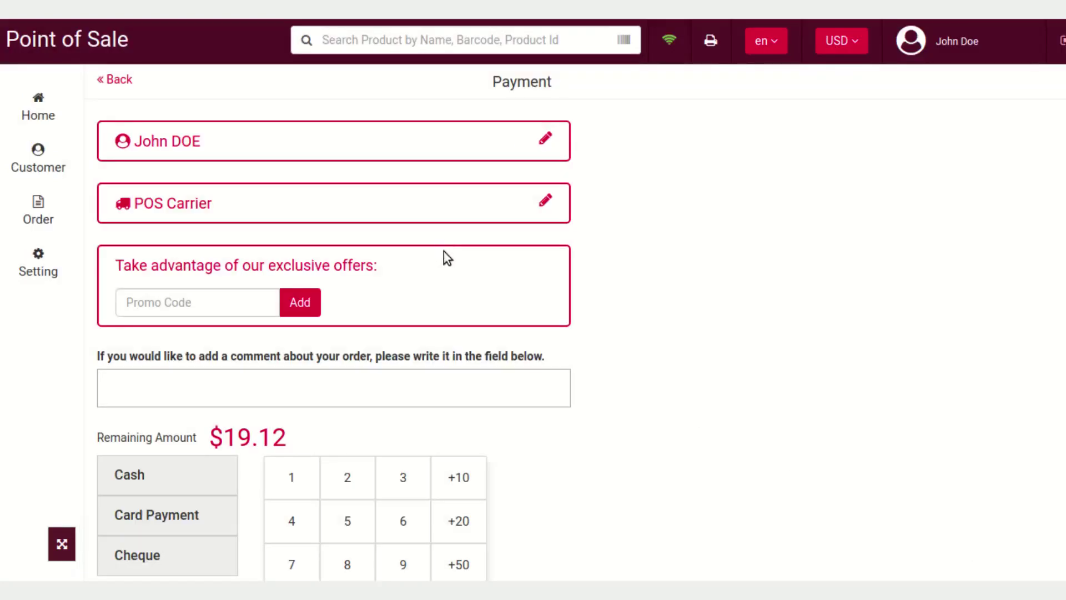
# Tender the full $19.12 in cash and validate the order to show its receipt
pyautogui.scroll(-1, 407, 269)
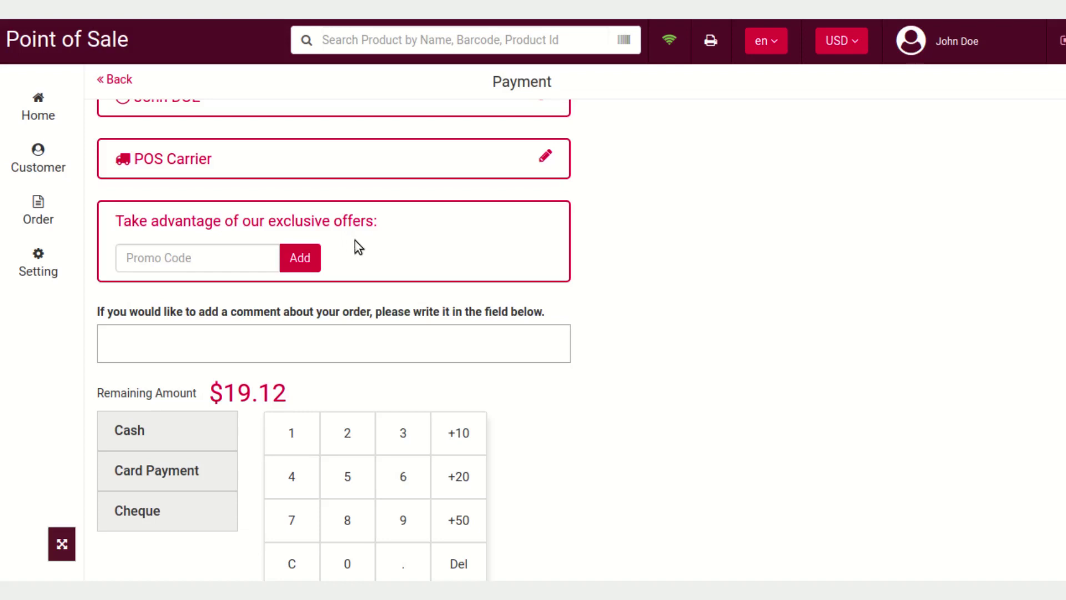
pyautogui.scroll(-1, 367, 245)
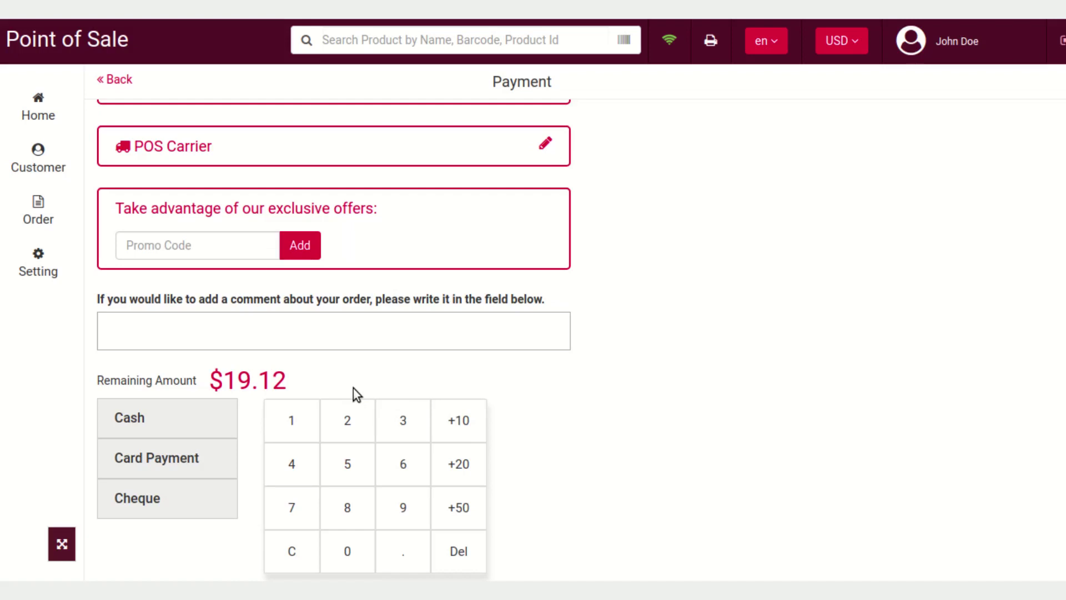
pyautogui.click(190, 422)
pyautogui.scroll(-2, 465, 458)
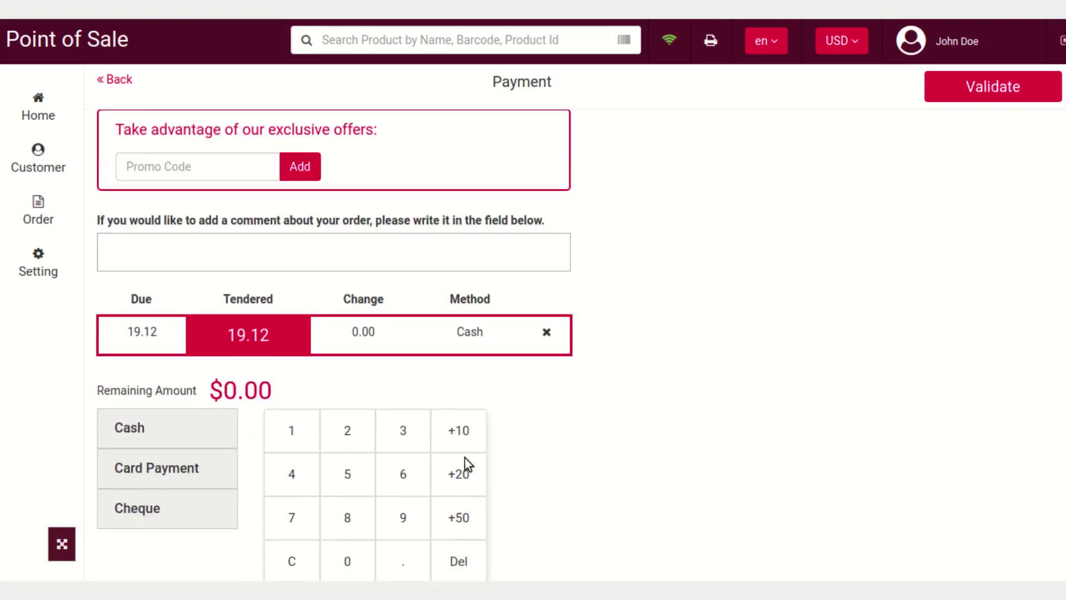
pyautogui.scroll(3, 950, 197)
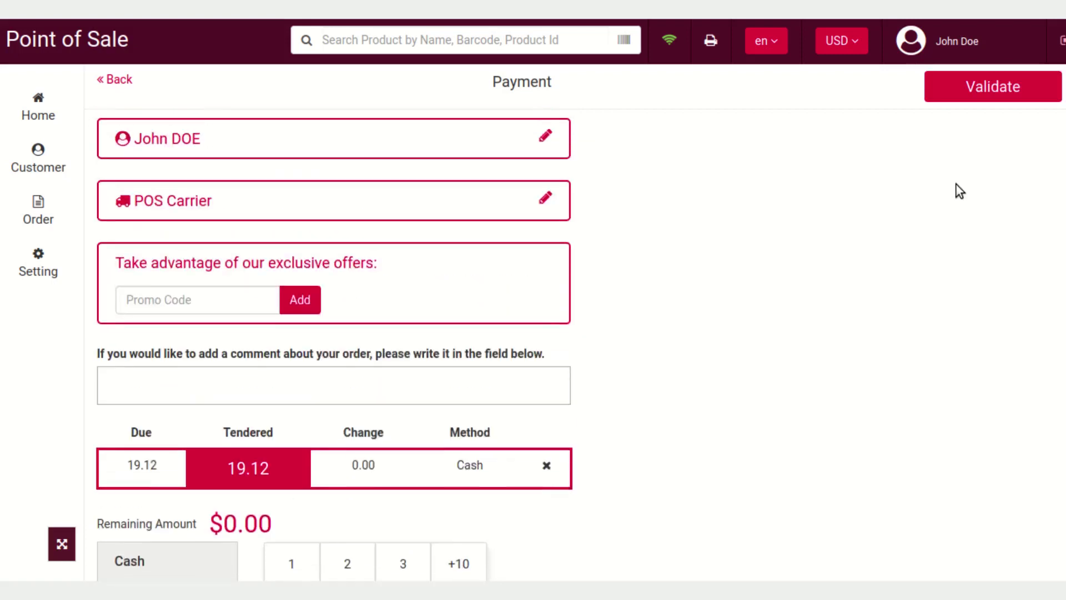
pyautogui.click(1006, 88)
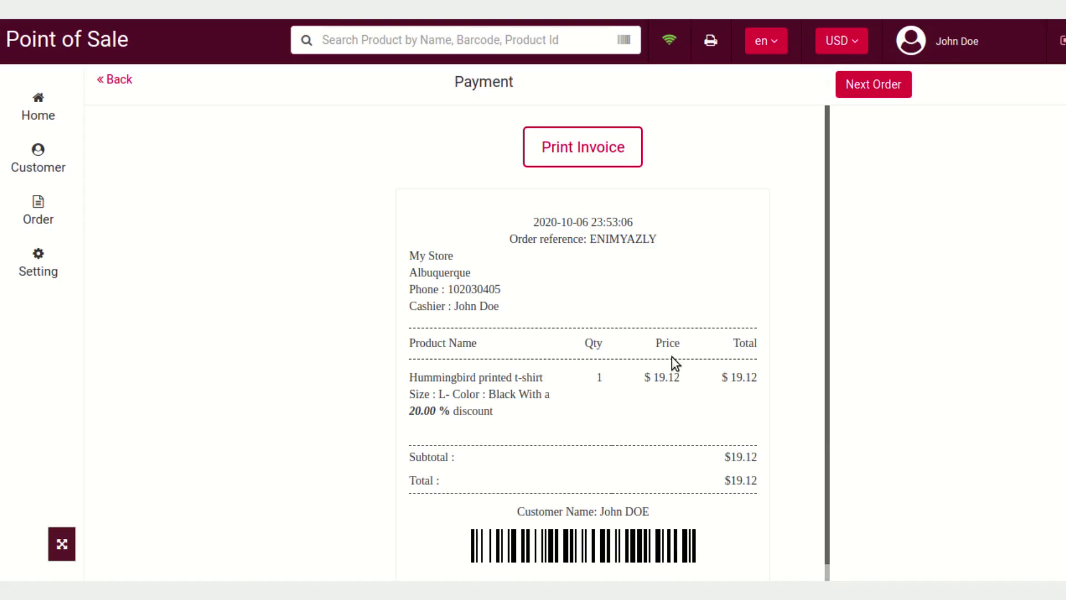
# Try printing the sale's receipt, which shows a Printer Not Connected notice
pyautogui.scroll(-1, 672, 357)
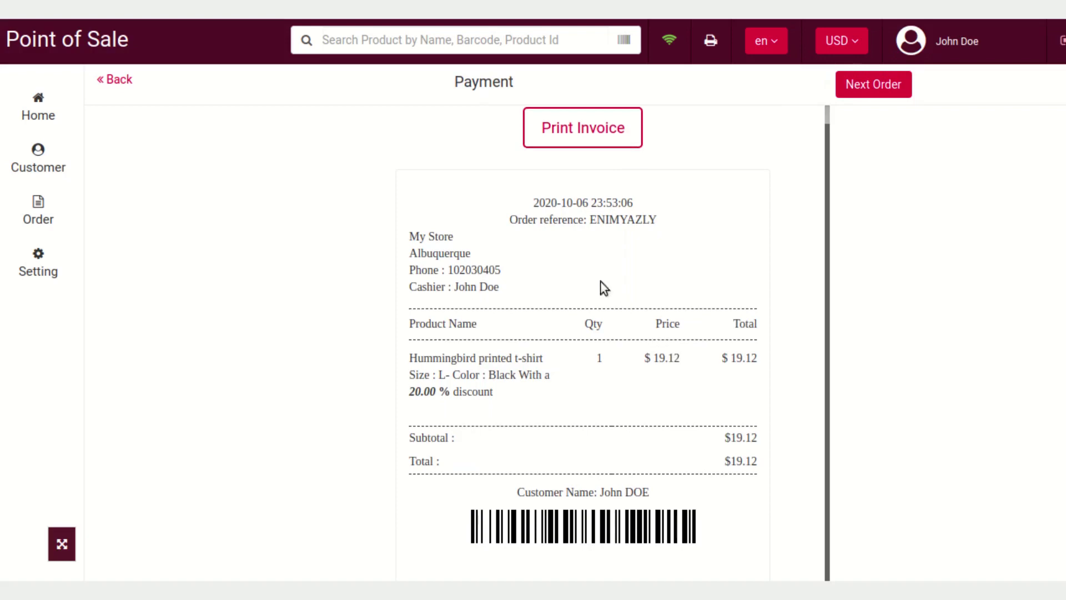
pyautogui.scroll(1, 582, 315)
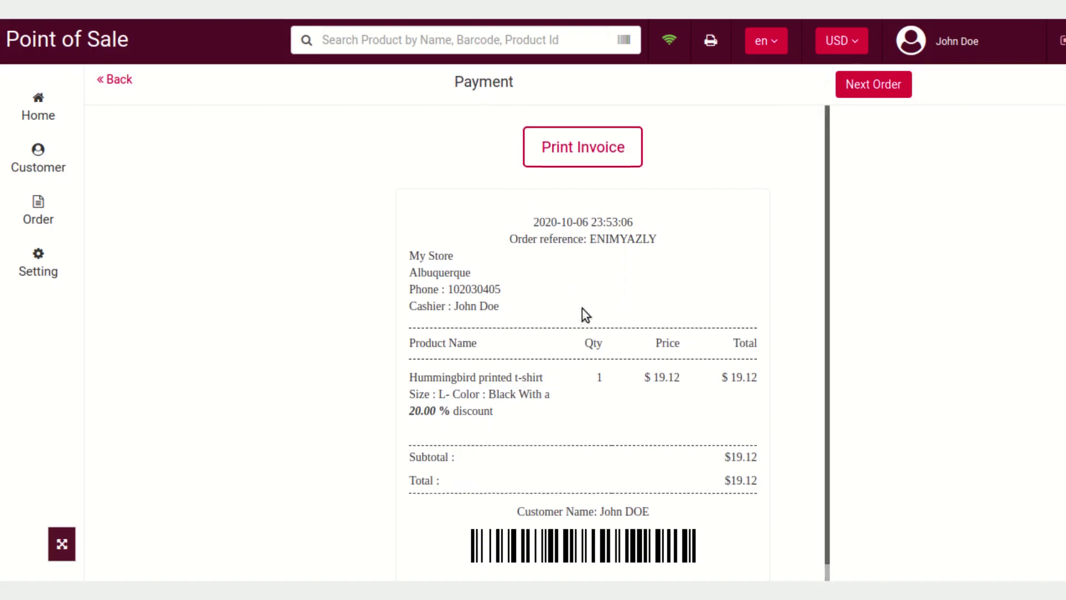
pyautogui.click(589, 137)
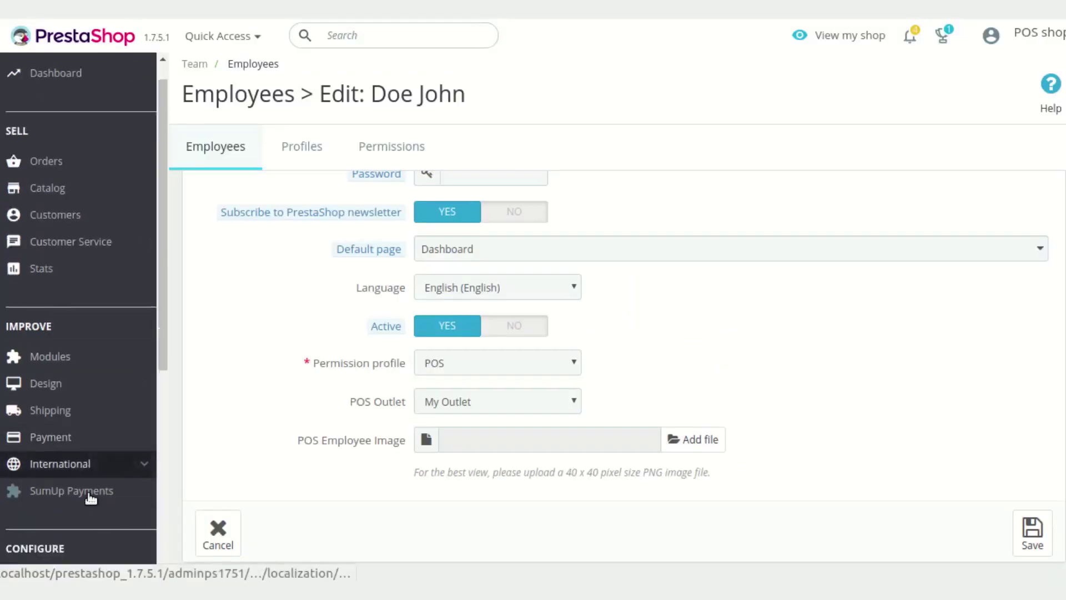
# In Manage POS > Configuration, set the Order Receipt printing type to HTML Printing and save
pyautogui.scroll(-3, 89, 467)
pyautogui.moveTo(91, 468)
pyautogui.scroll(-5, 89, 461)
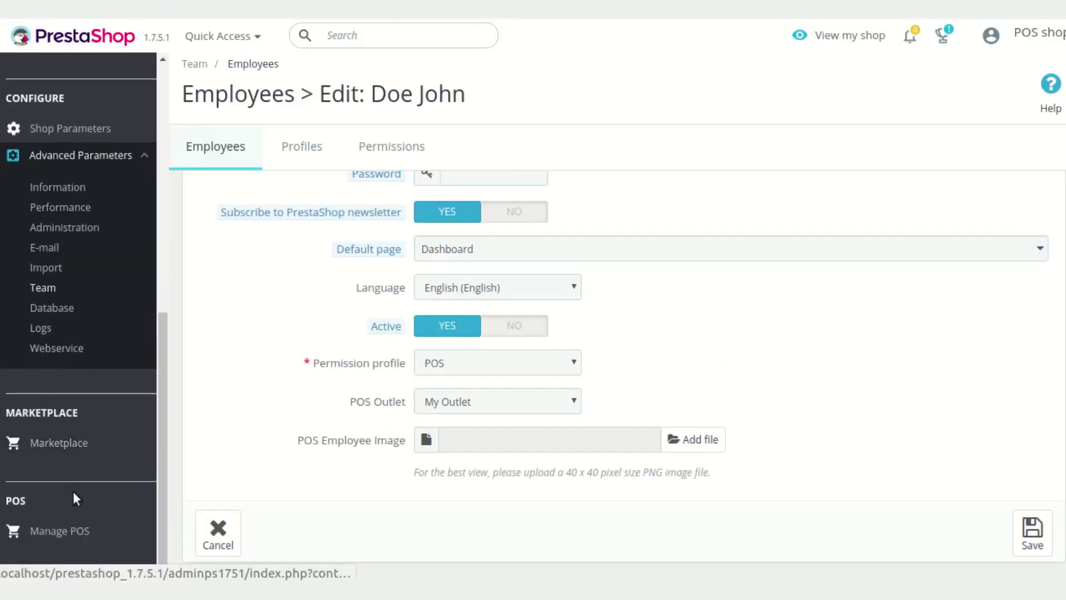
pyautogui.moveTo(78, 541)
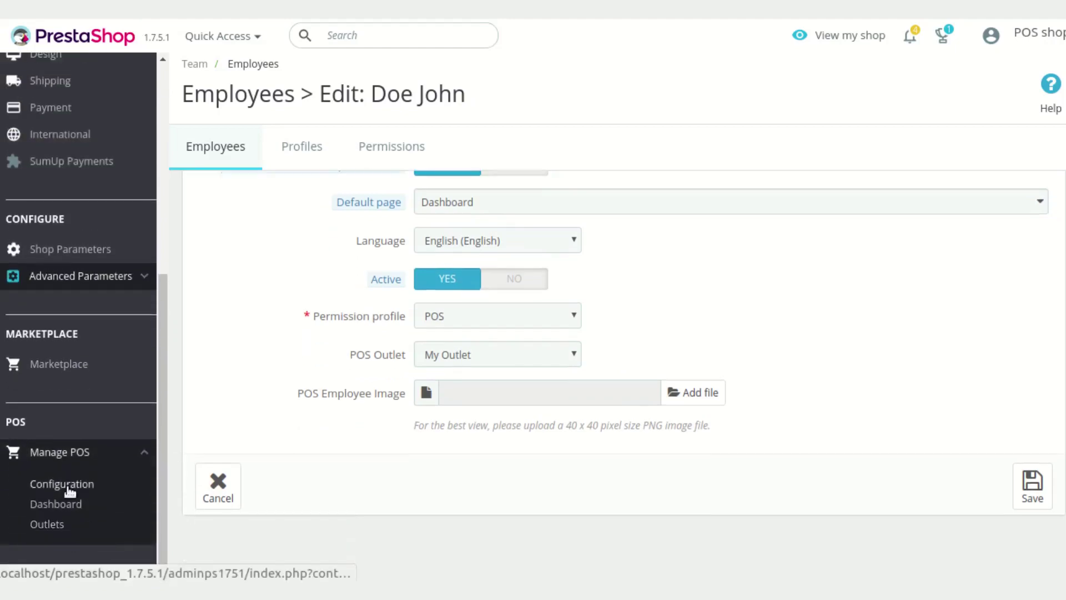
pyautogui.click(86, 485)
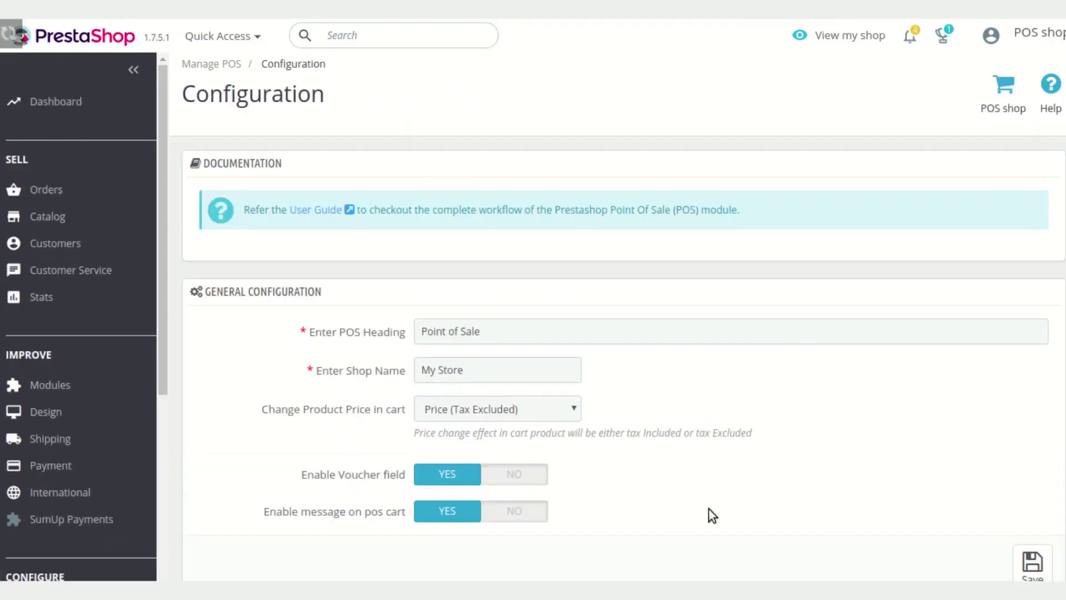
pyautogui.scroll(-10, 594, 439)
pyautogui.scroll(-12, 541, 418)
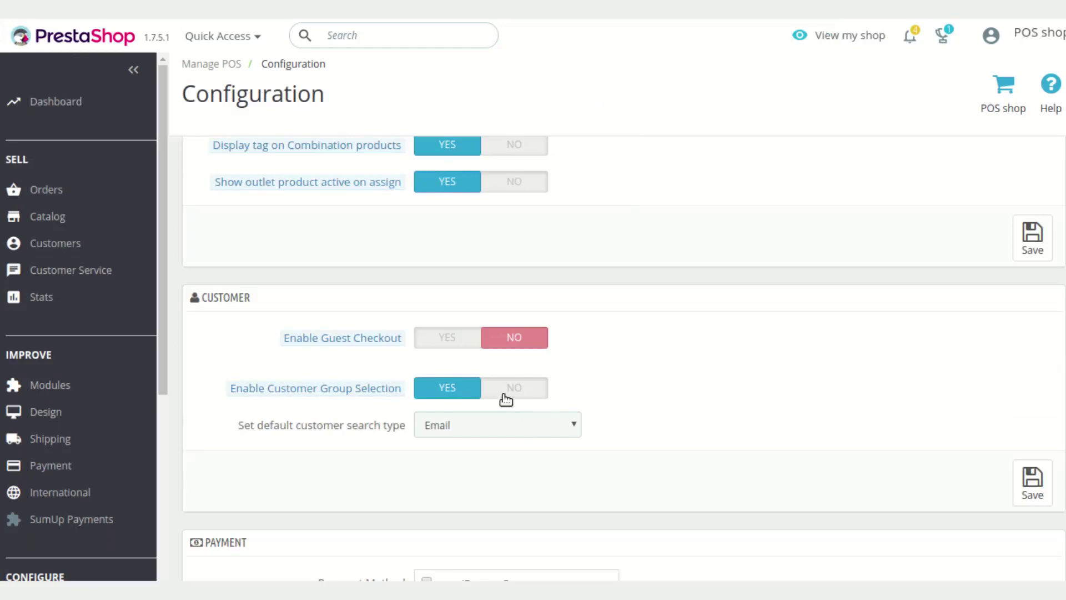
pyautogui.scroll(-2, 505, 392)
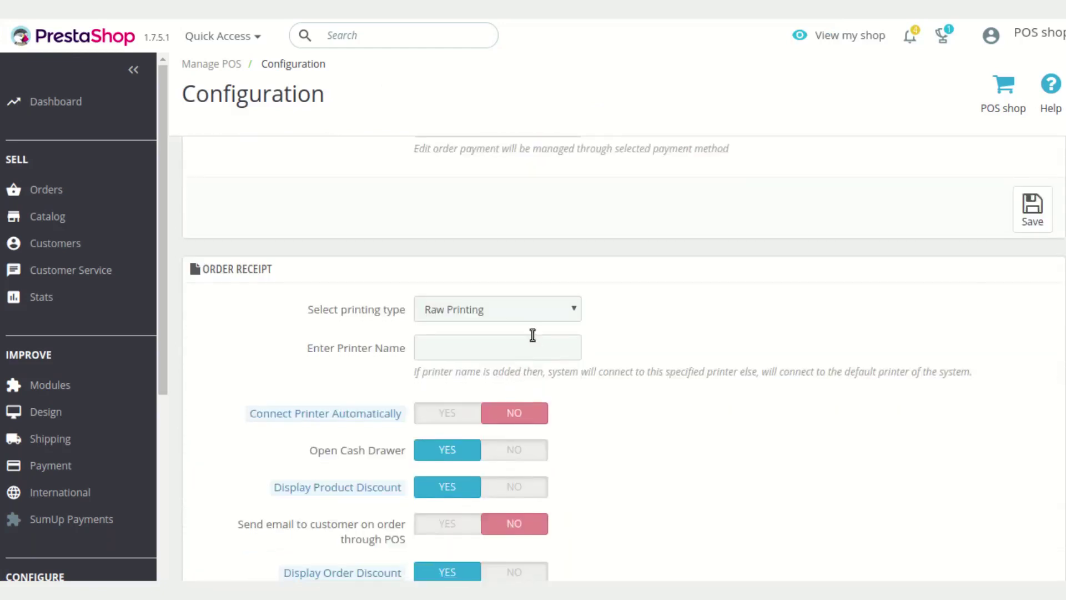
pyautogui.click(532, 310)
pyautogui.click(519, 345)
pyautogui.scroll(-3, 944, 425)
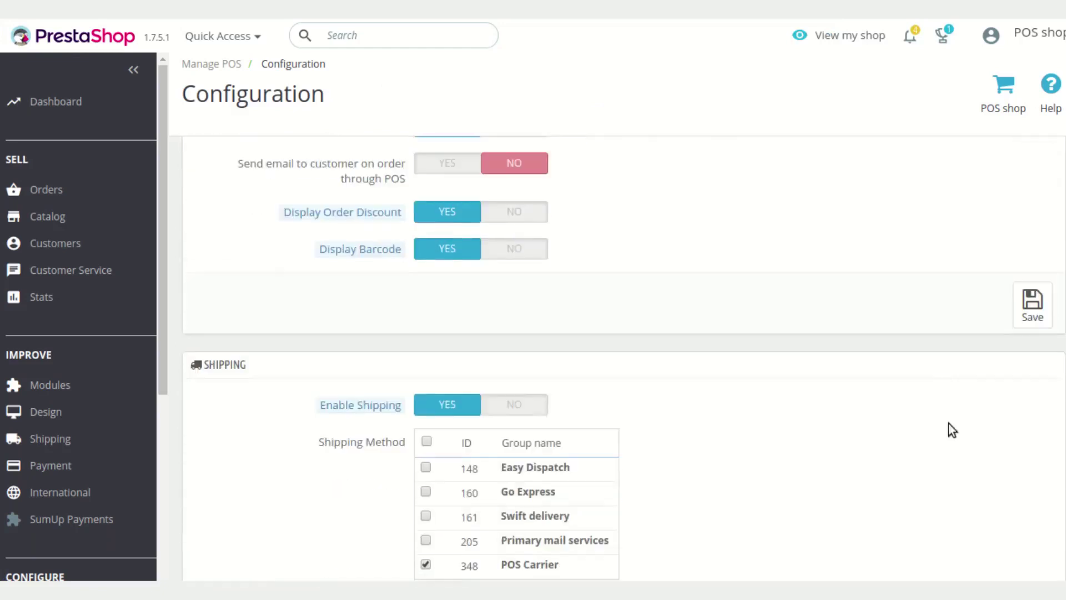
pyautogui.click(1017, 314)
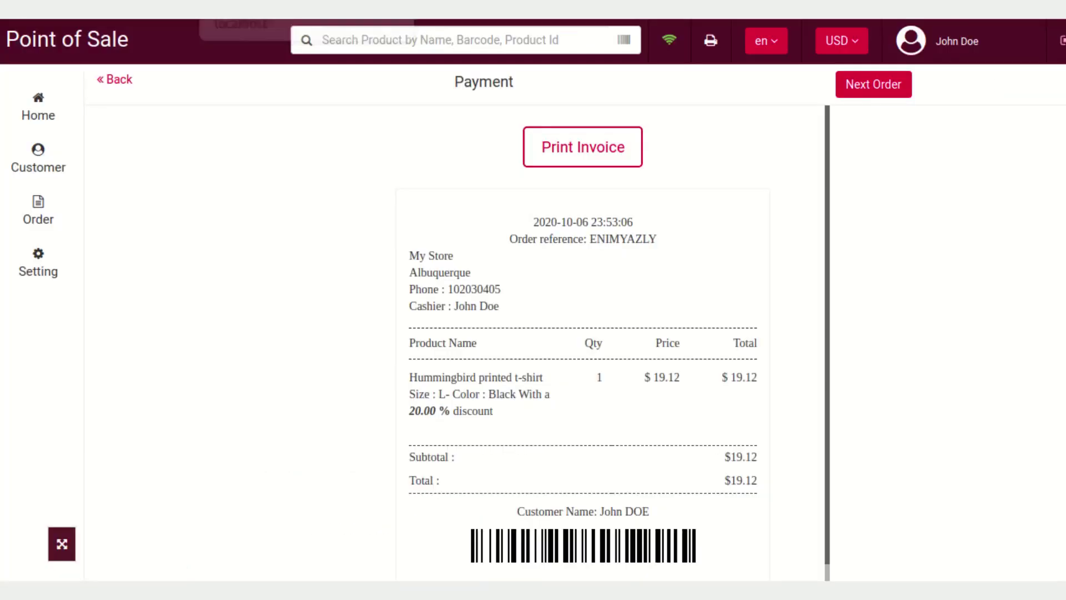
# Retry printing the receipt, then reload the POS register so the HTML printing setting applies
pyautogui.click(606, 151)
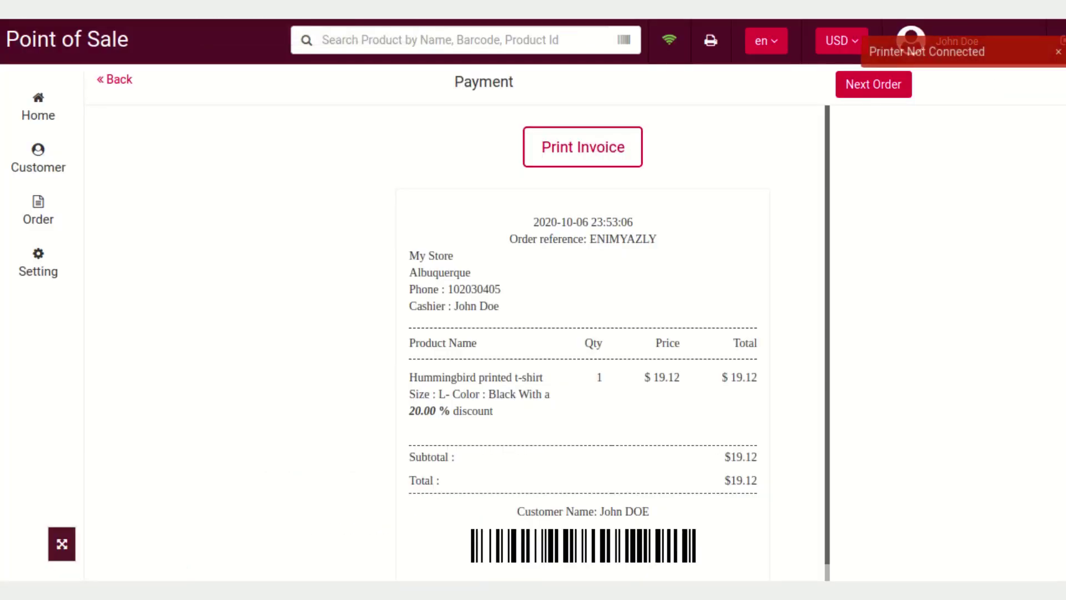
pyautogui.press('F5')
pyautogui.press('Return')
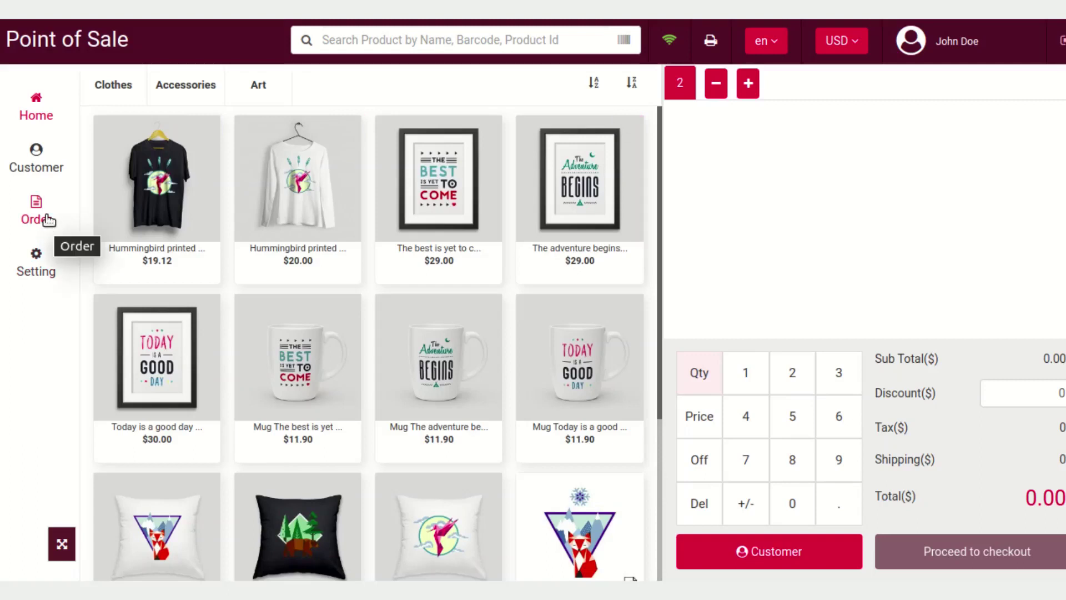
# From the order history, preview the $19.12 sale's invoice with Save as PDF, then cancel unprinted
pyautogui.click(48, 220)
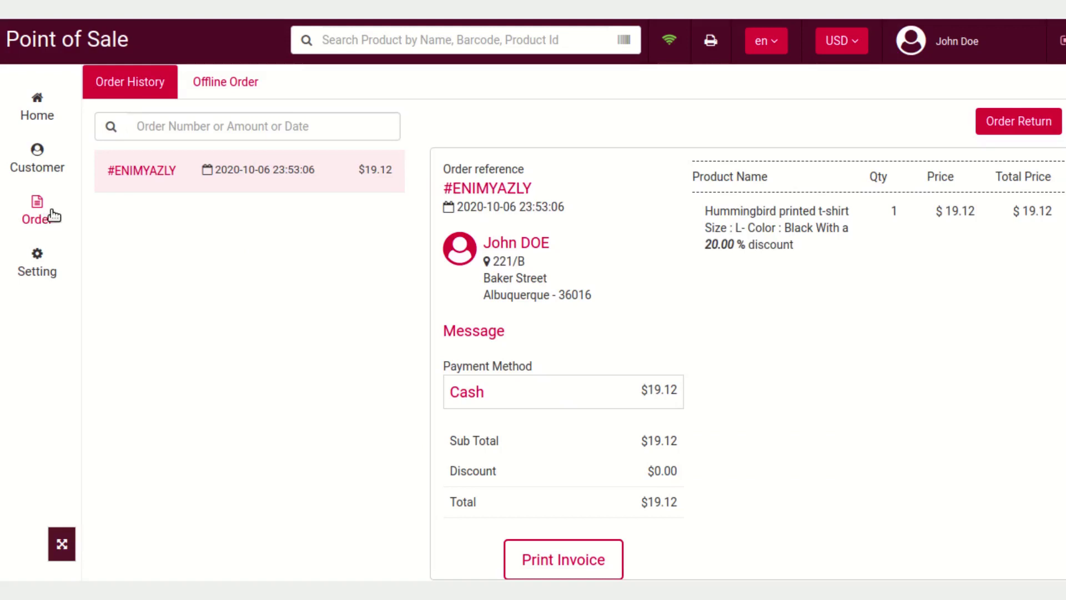
pyautogui.scroll(-1, 704, 311)
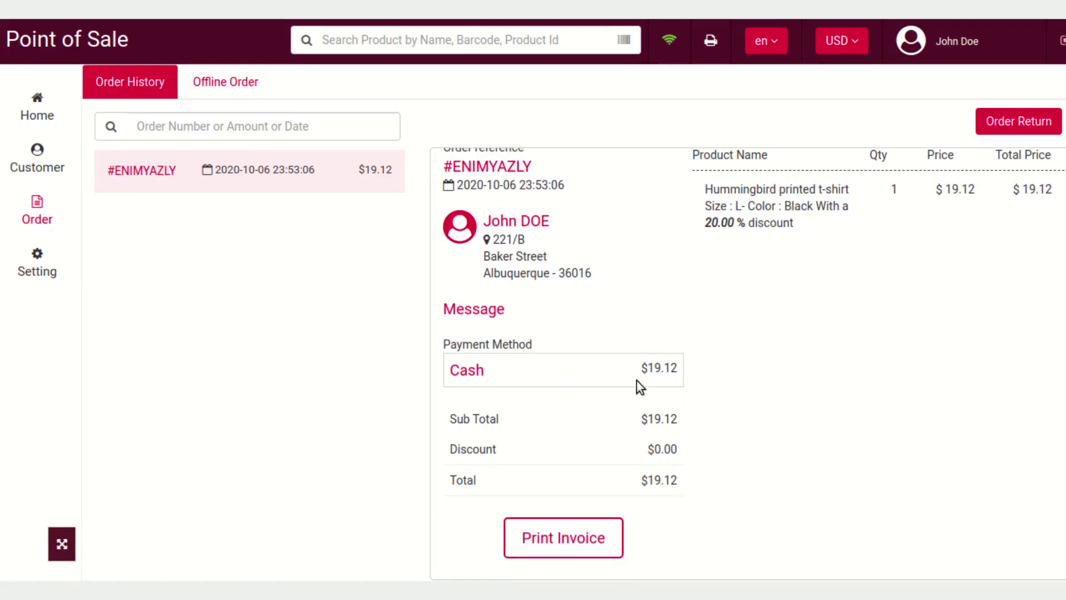
pyautogui.click(581, 534)
pyautogui.click(579, 542)
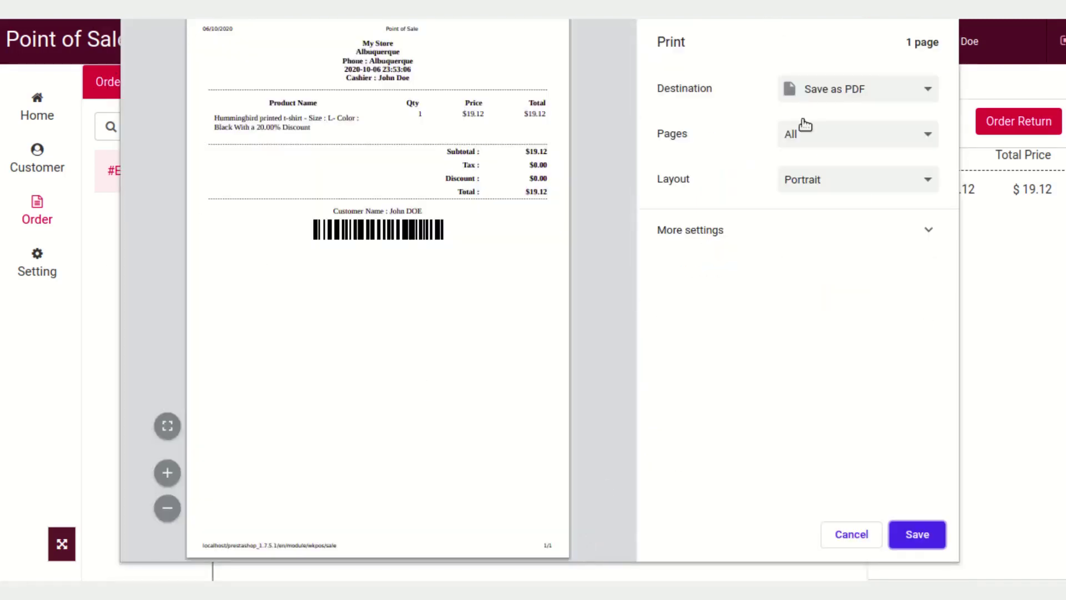
pyautogui.click(900, 97)
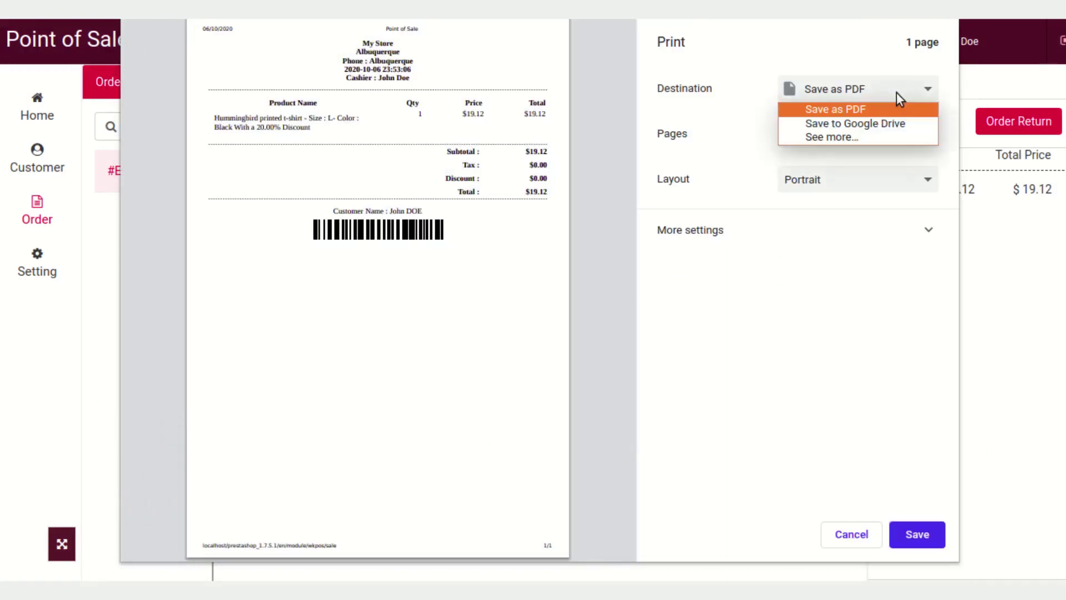
pyautogui.click(889, 238)
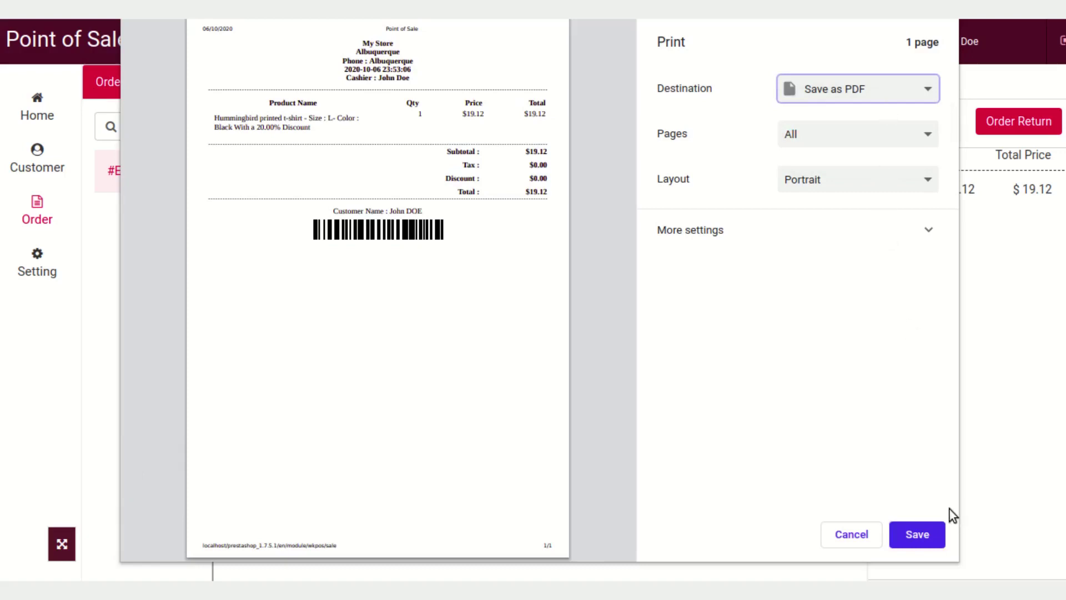
pyautogui.click(850, 531)
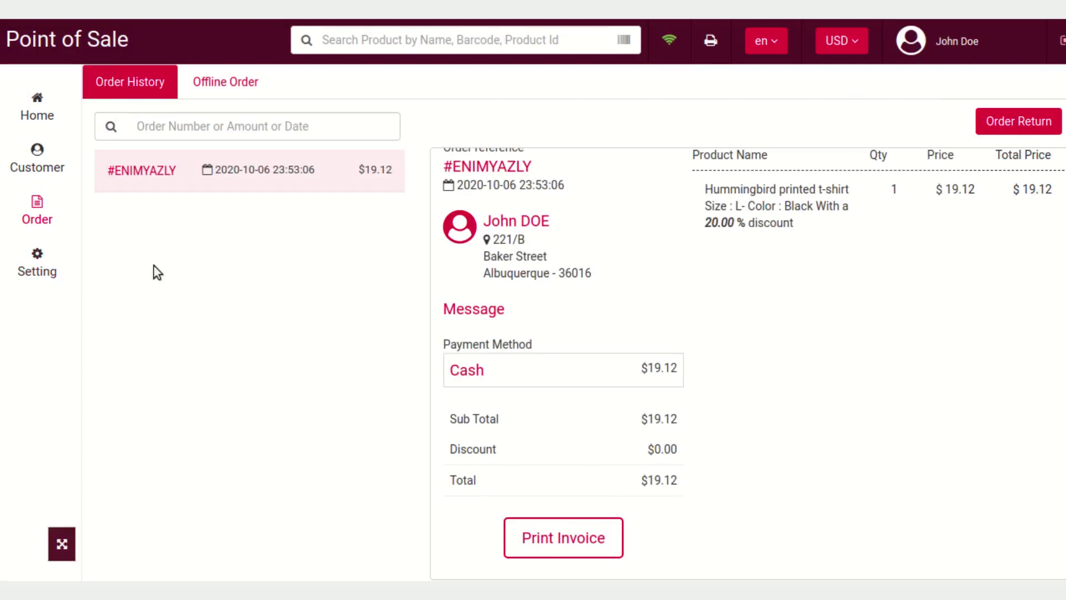